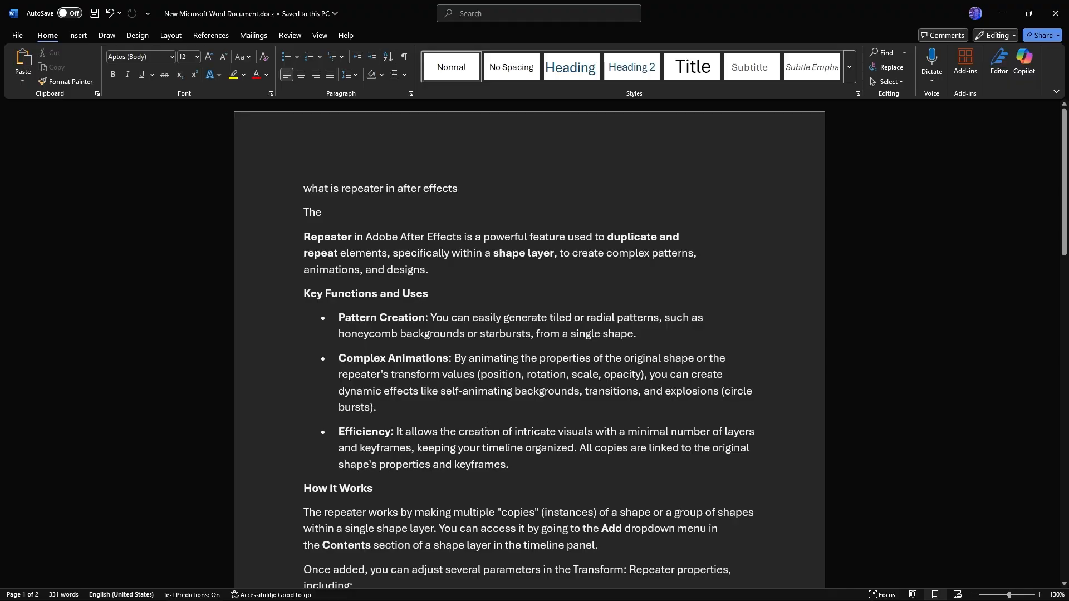
Read the document's notes on the Repeater's uses, parameters and limitations, and switch to After Effects.
scroll(488, 424, down, 5)
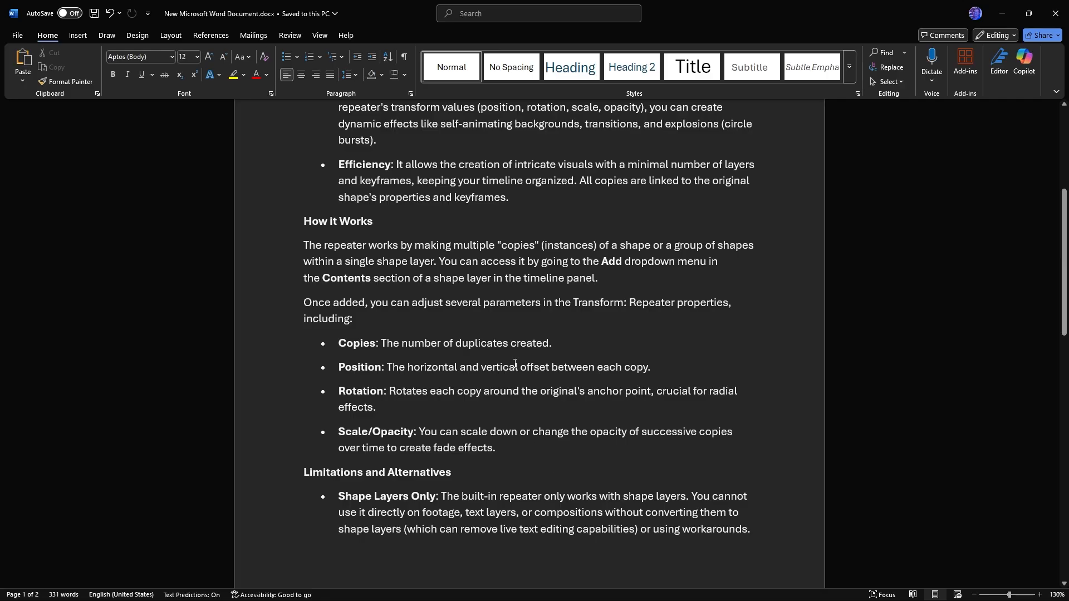
scroll(515, 364, down, 3)
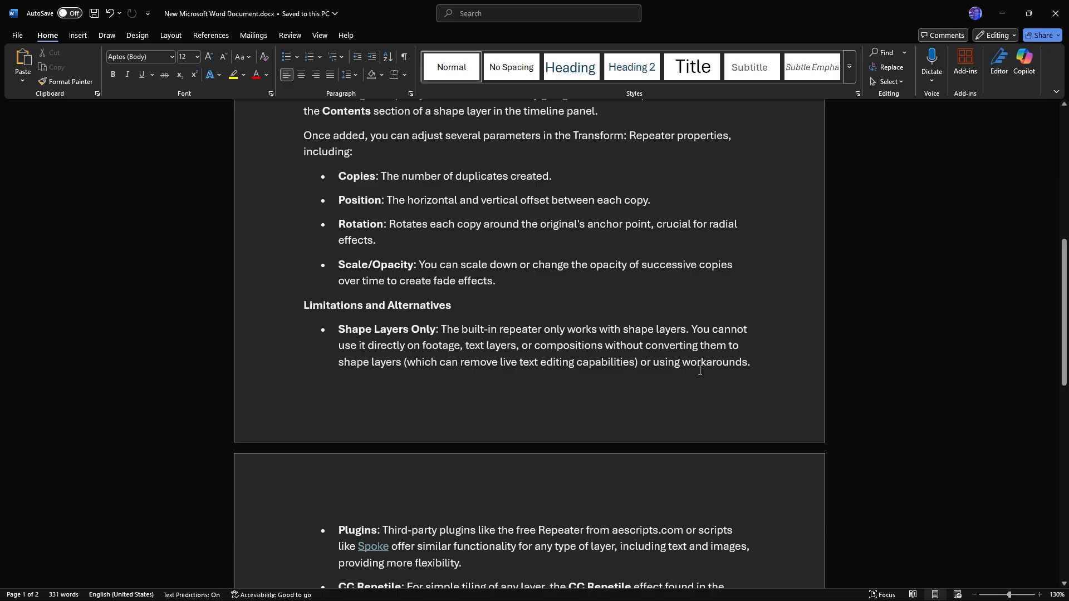
scroll(701, 312, down, 3)
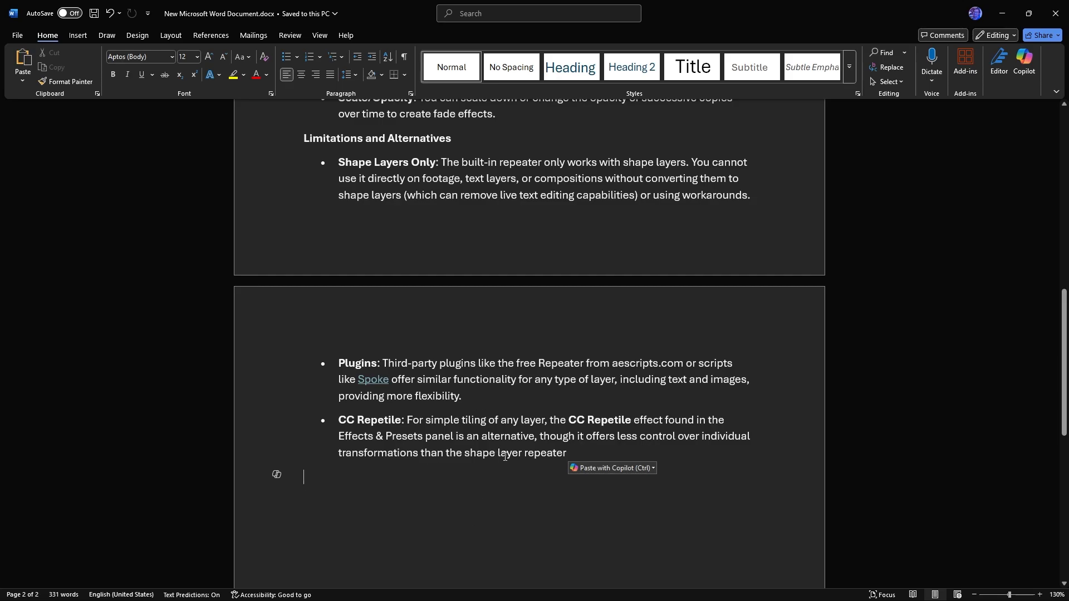
scroll(571, 390, up, 12)
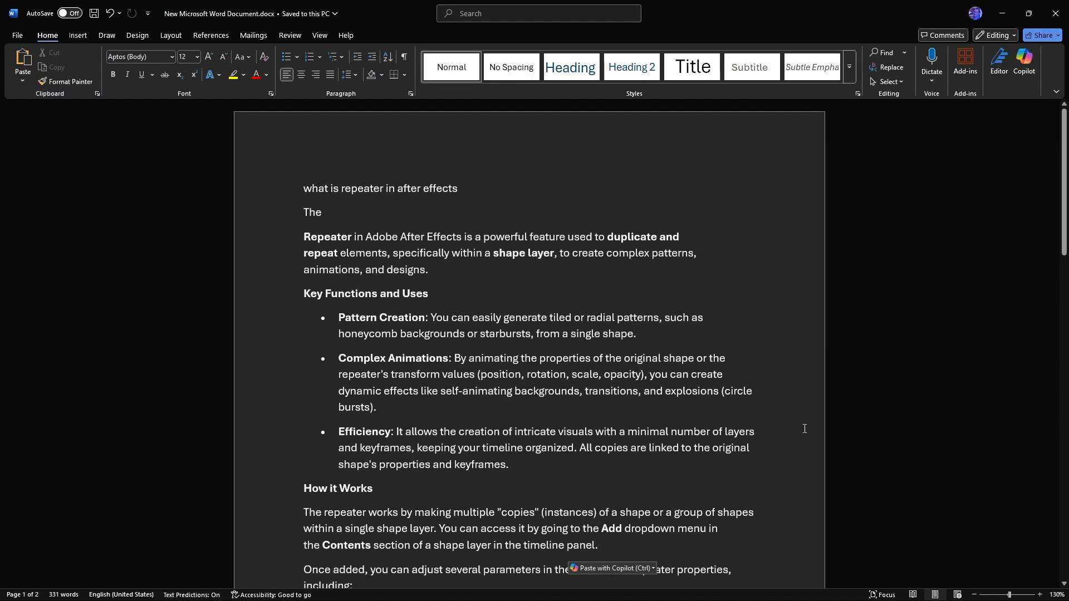
click(643, 594)
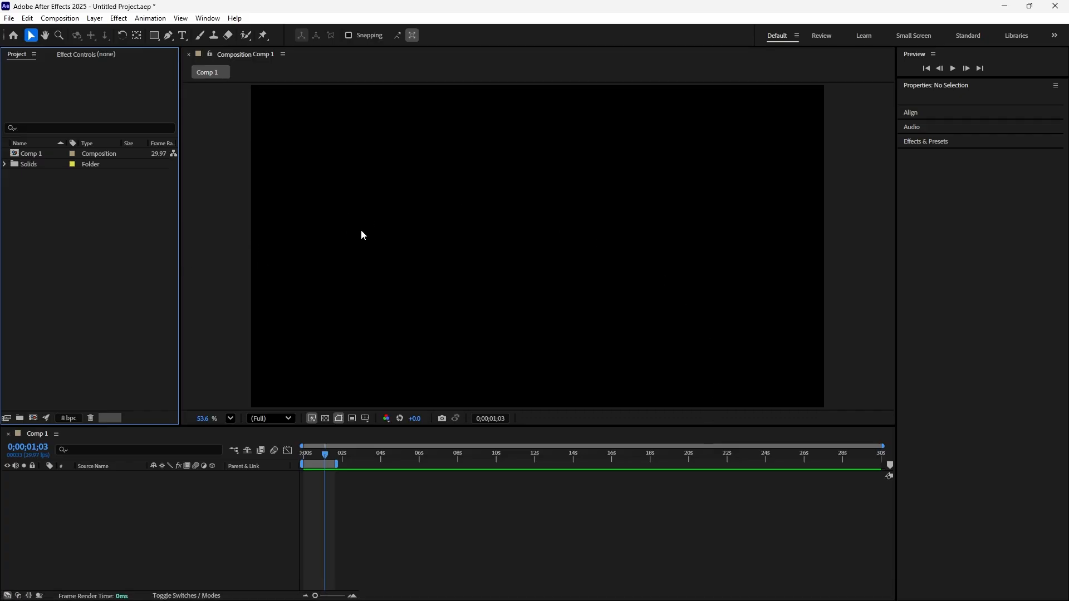
right_click(230, 293)
mouse_move(346, 296)
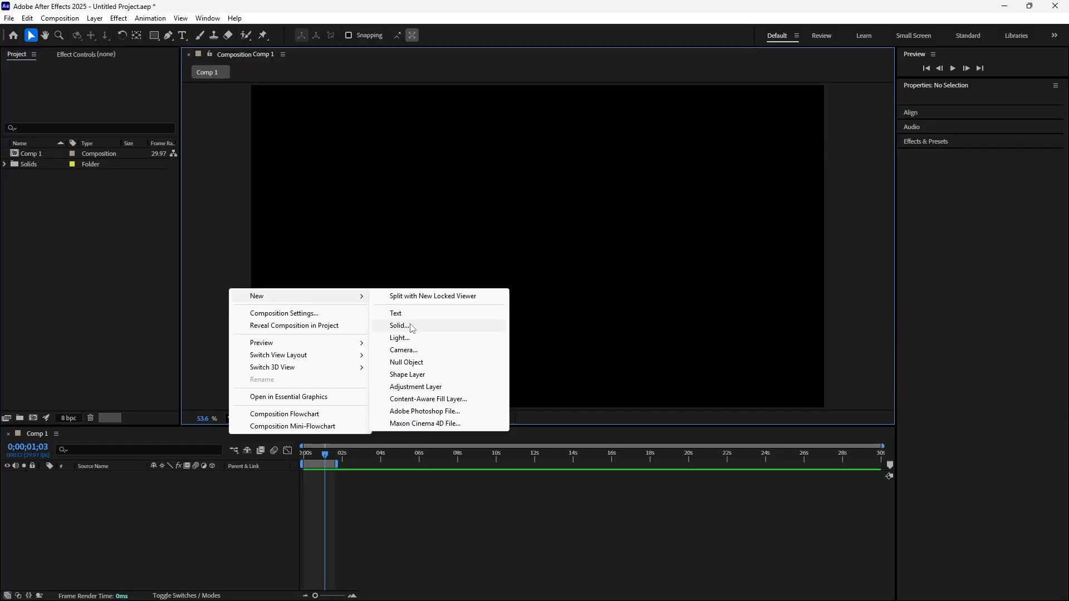
key(Escape)
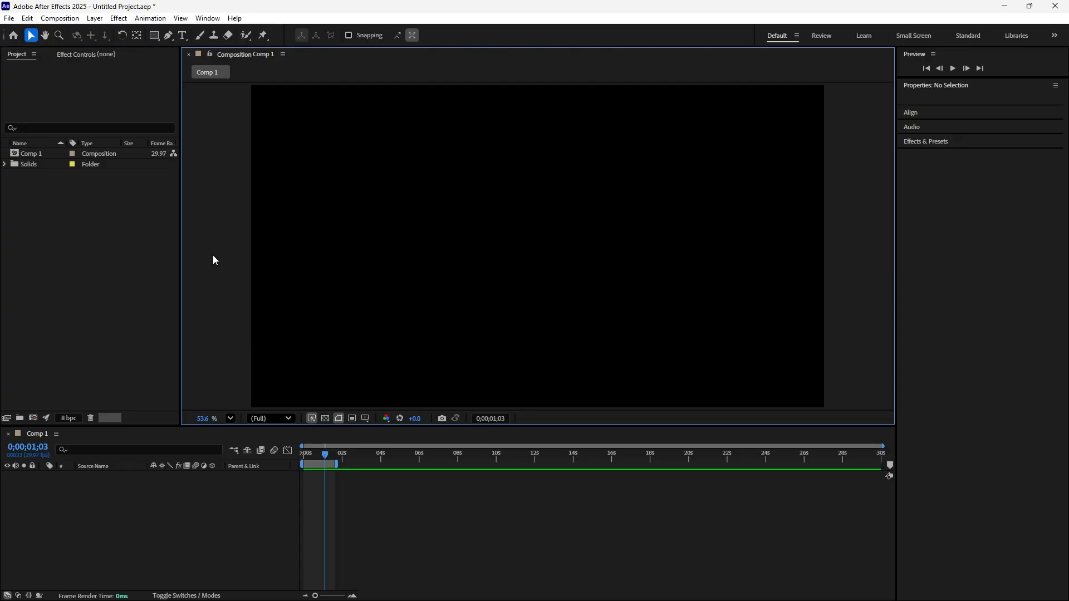
Create a deep royal blue solid layer at 1920 x 1080 px as the composition's background.
right_click(214, 259)
mouse_move(337, 264)
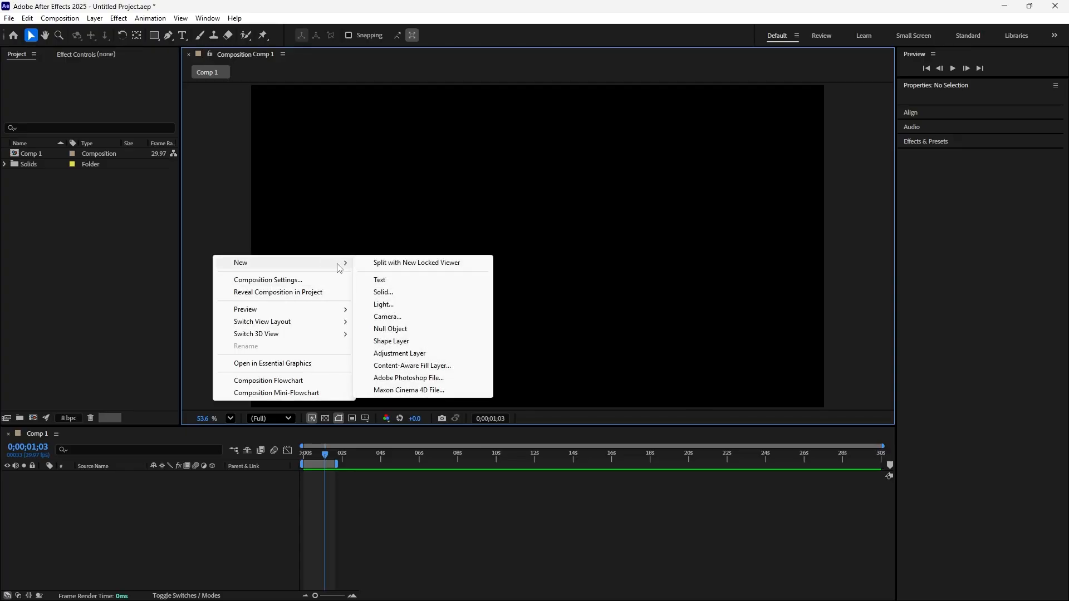
click(383, 292)
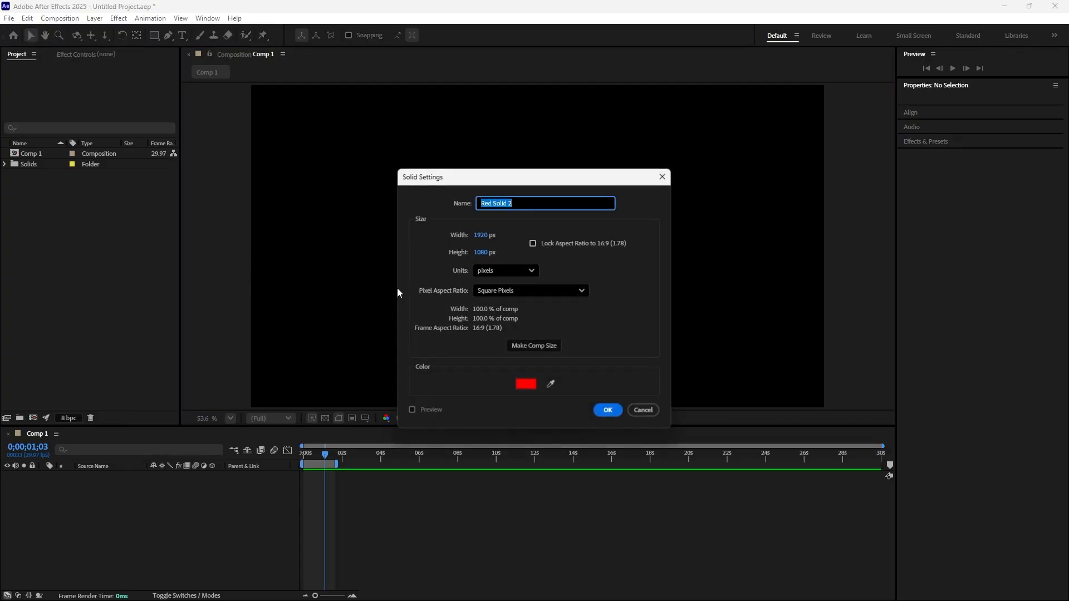
click(524, 387)
click(564, 294)
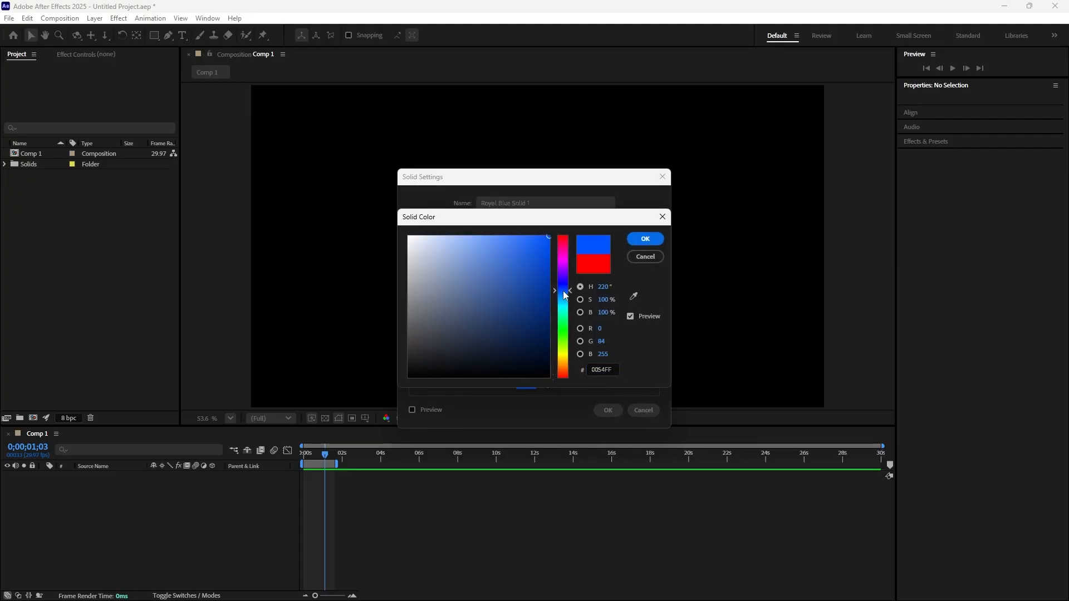
drag(521, 271, 532, 298)
click(644, 239)
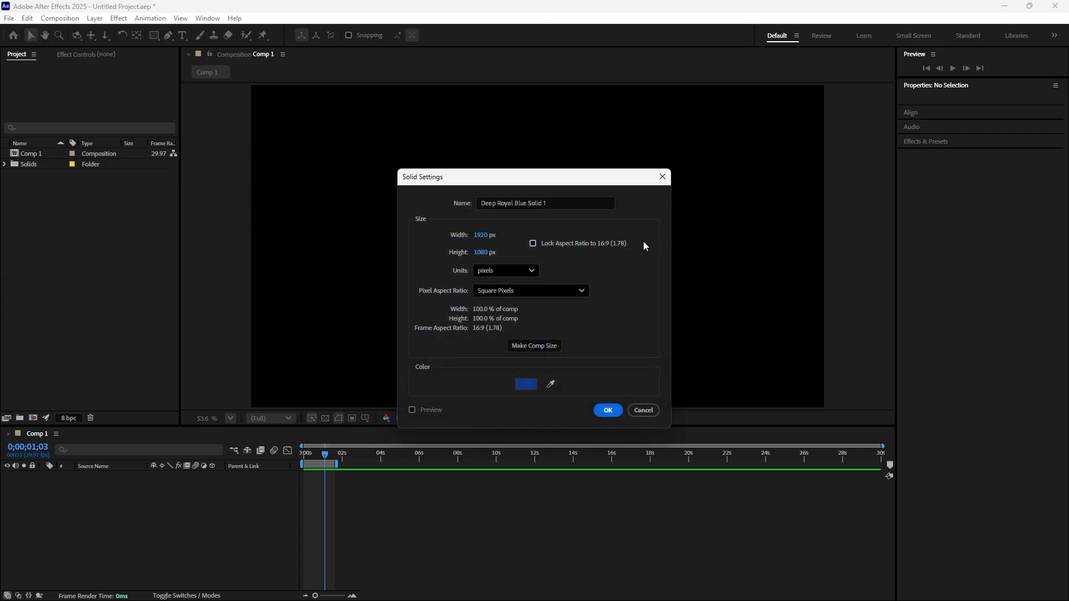
click(608, 411)
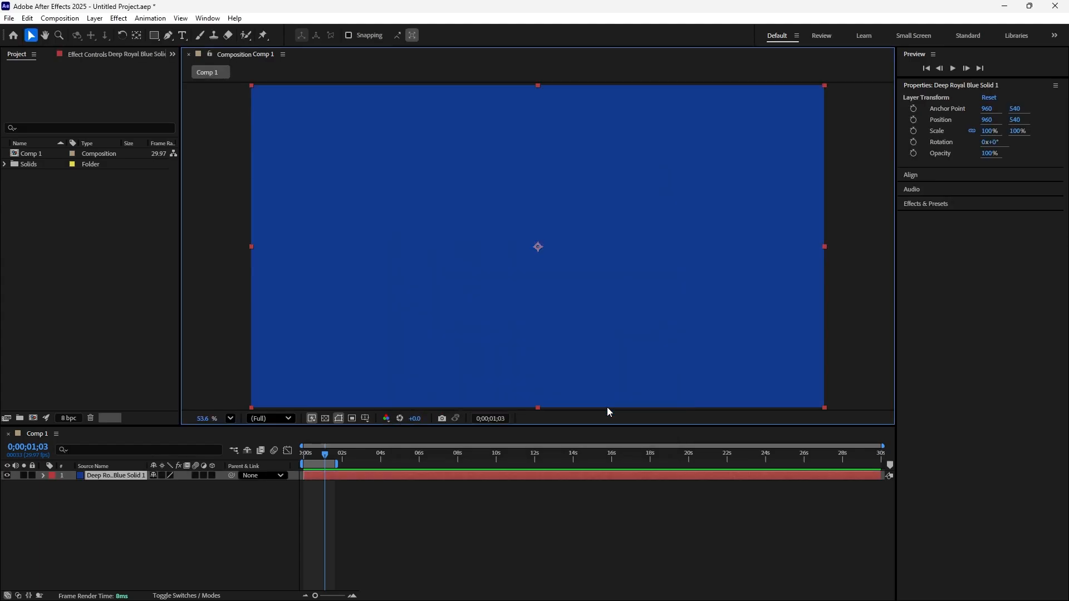
Lock the blue solid layer and leave it deselected.
click(15, 476)
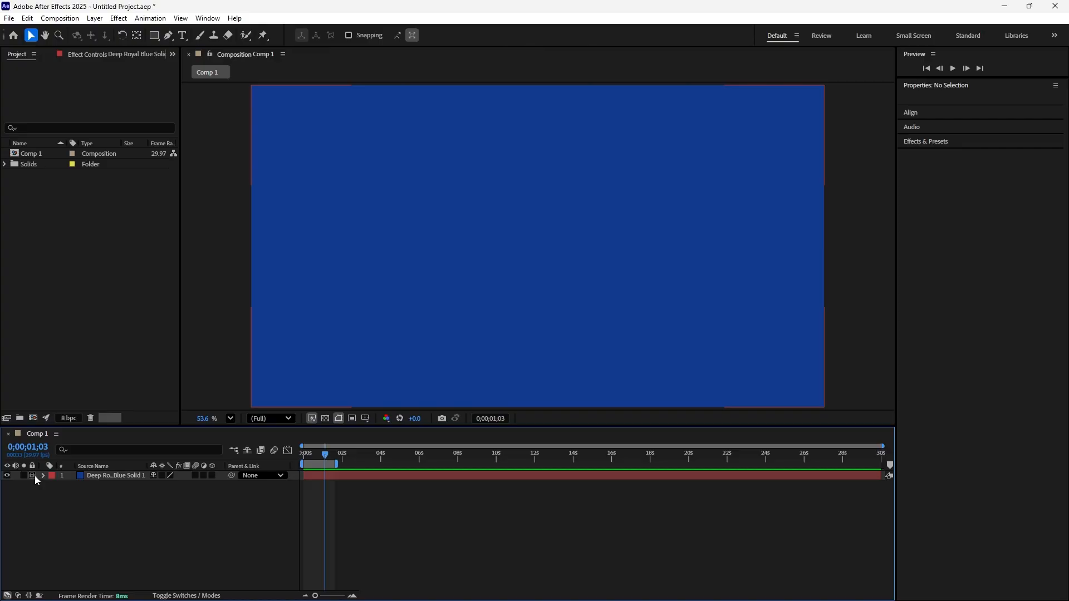
click(34, 476)
click(458, 291)
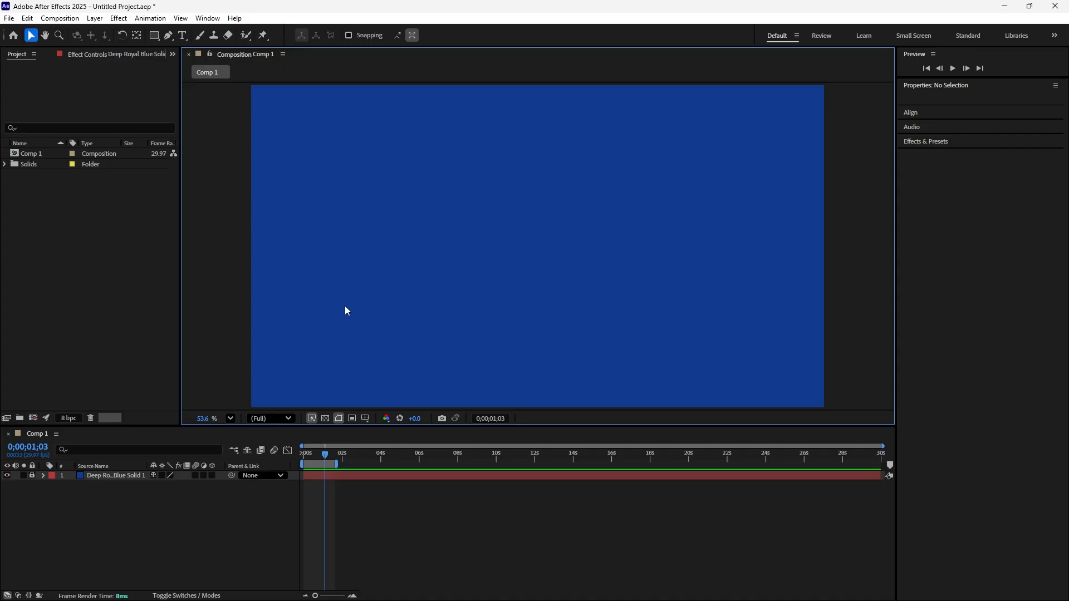
Draw a circle about 401 px in diameter near the composition's centre with the Ellipse tool.
click(155, 37)
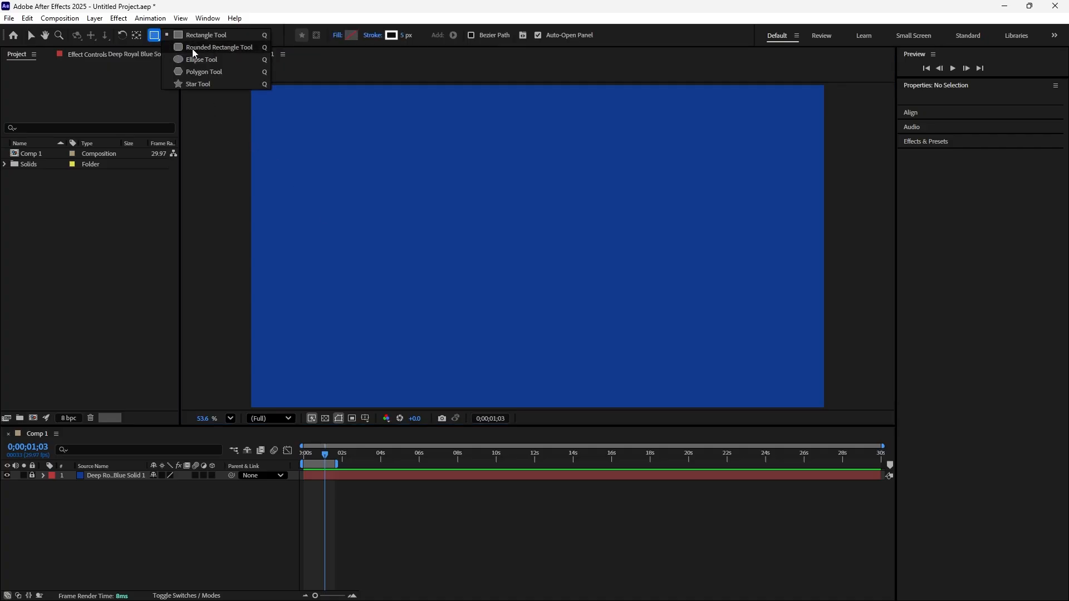
click(218, 59)
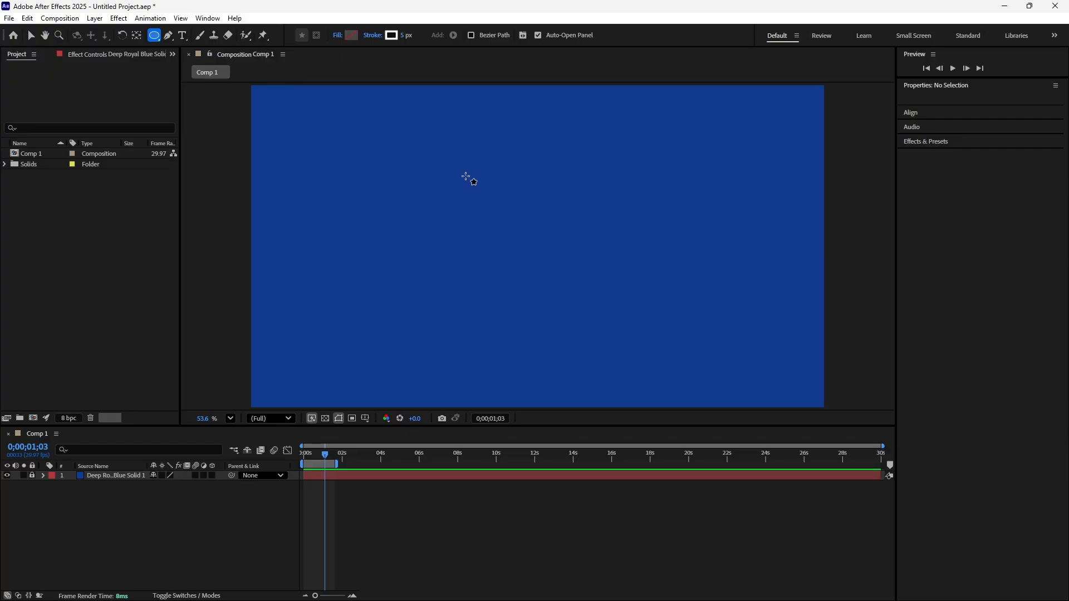
drag(464, 179, 563, 299)
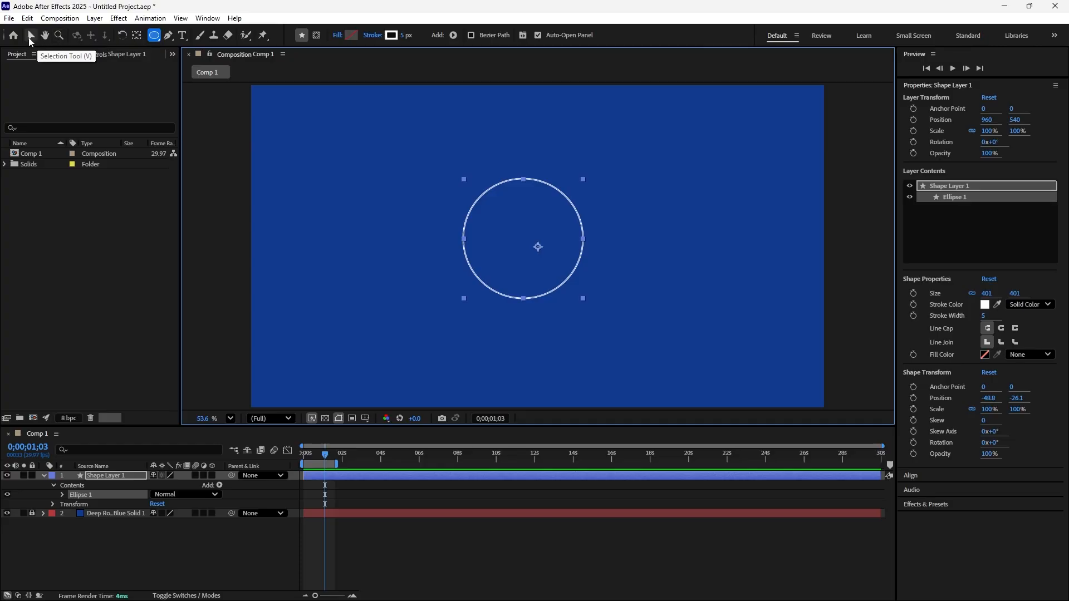
Move the circle slightly up to about -26.4, -87.7 and scale its shape layer to 78%.
click(30, 35)
drag(550, 186, 558, 170)
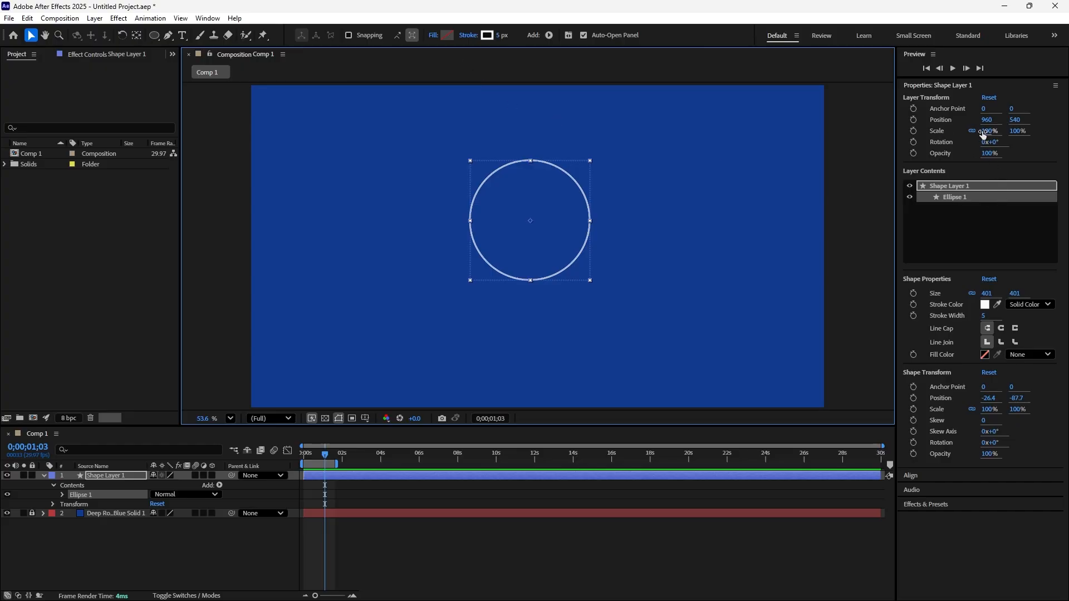
drag(988, 134, 973, 132)
click(578, 116)
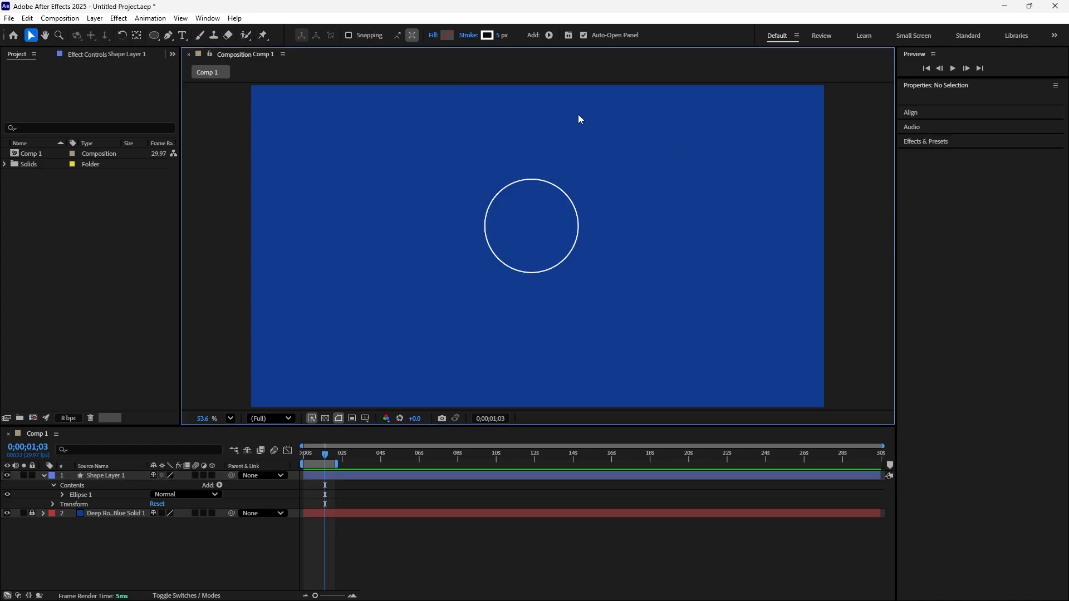
Examine the contents of Shape Layer 1, including the Ellipse 1 group and its stroke properties.
click(555, 190)
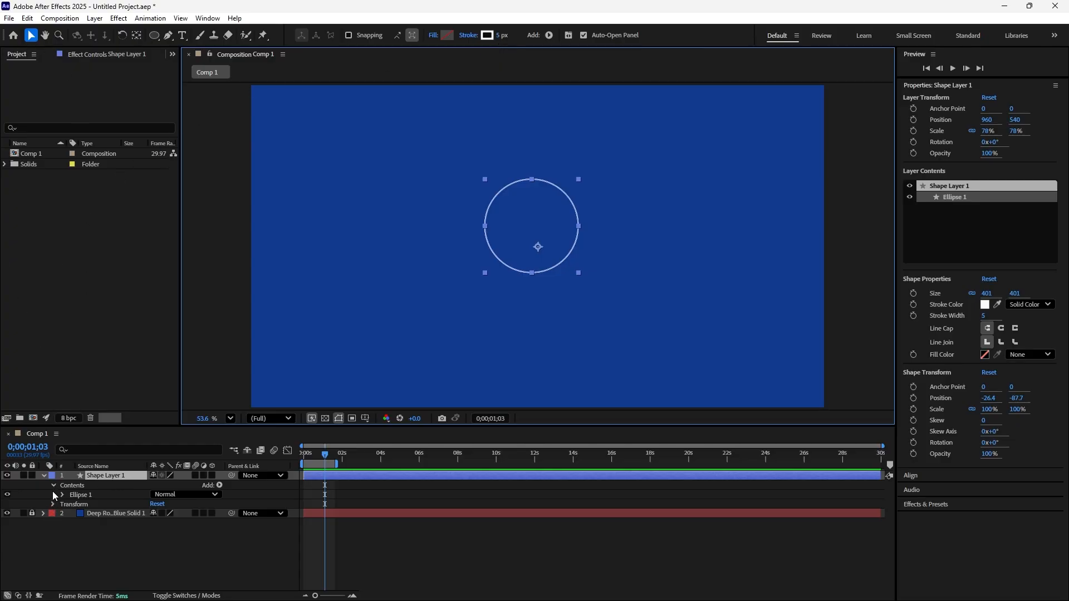
click(45, 475)
click(44, 476)
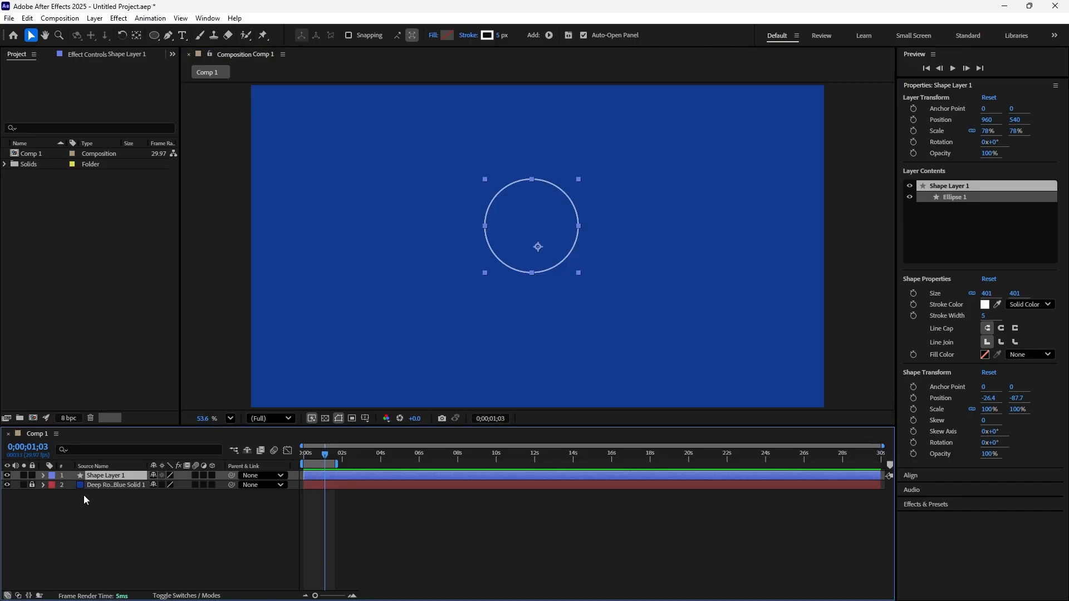
click(42, 477)
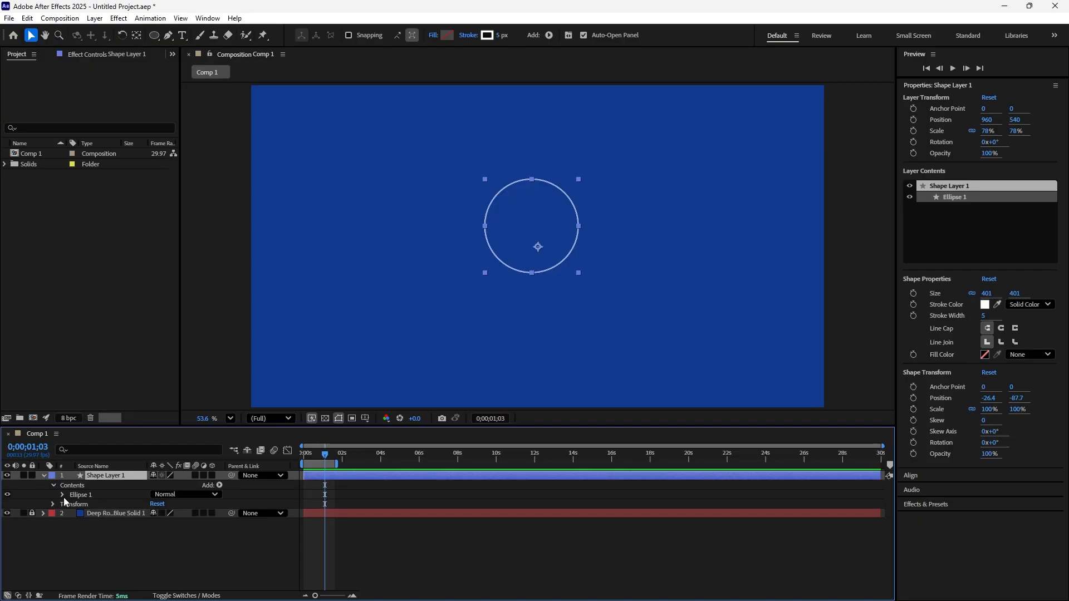
click(62, 495)
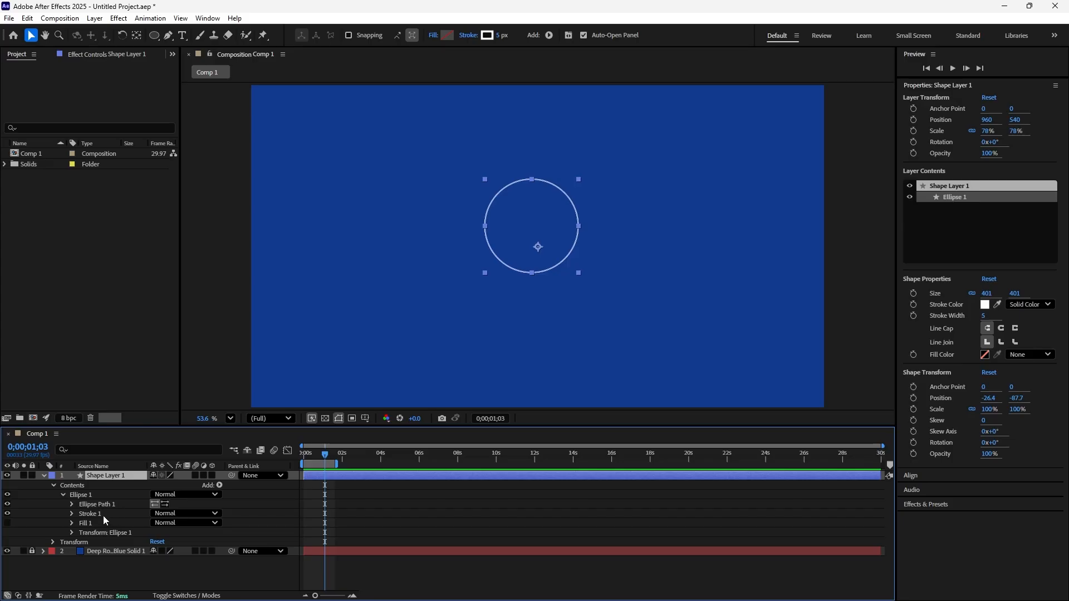
click(72, 514)
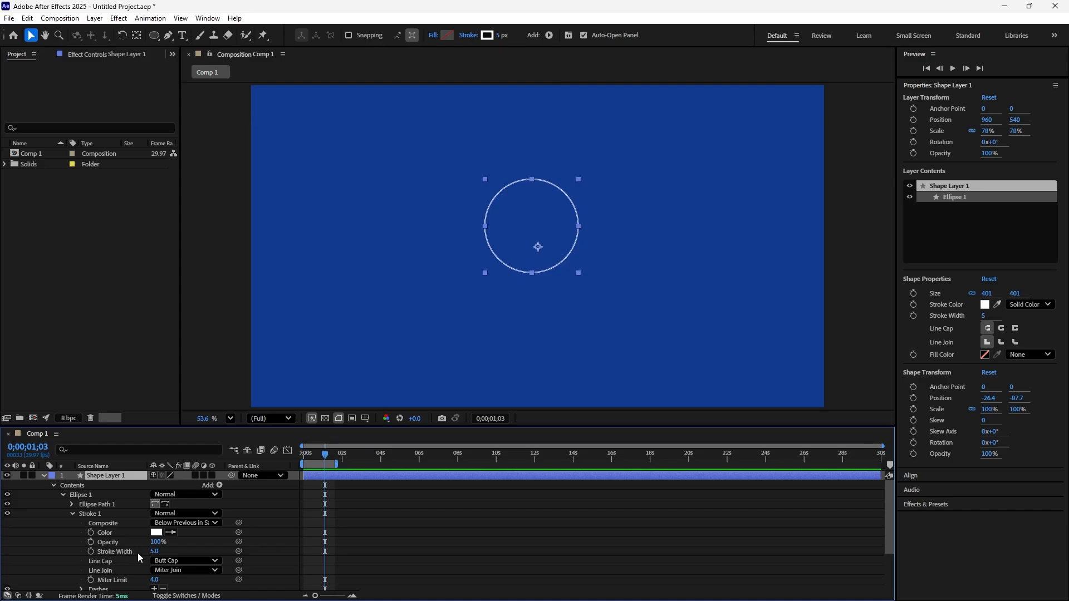
click(65, 496)
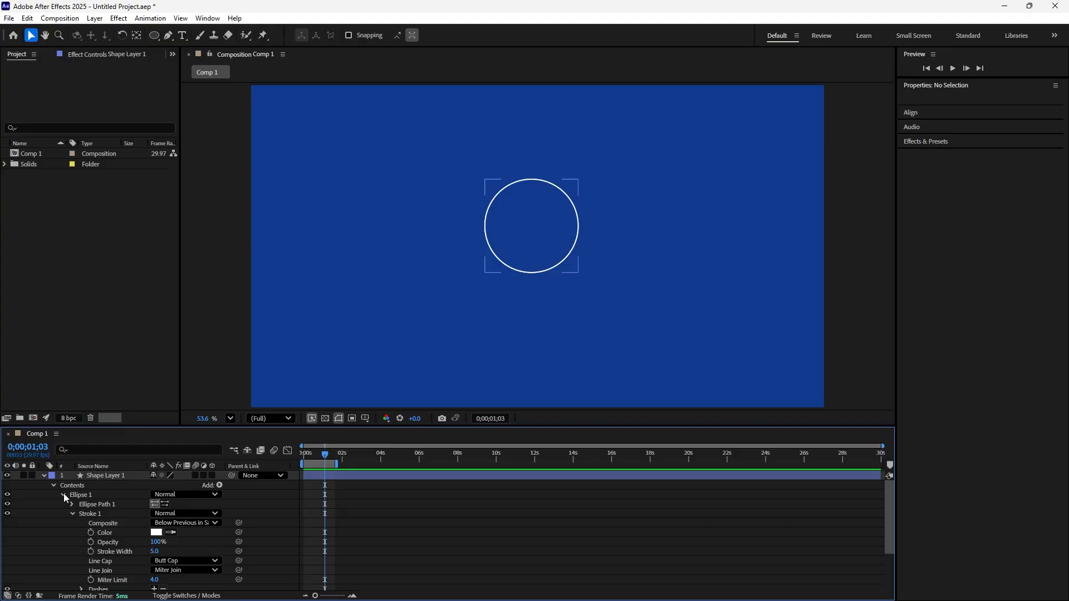
click(63, 494)
Add a Repeater to the contents of Shape Layer 1.
click(78, 486)
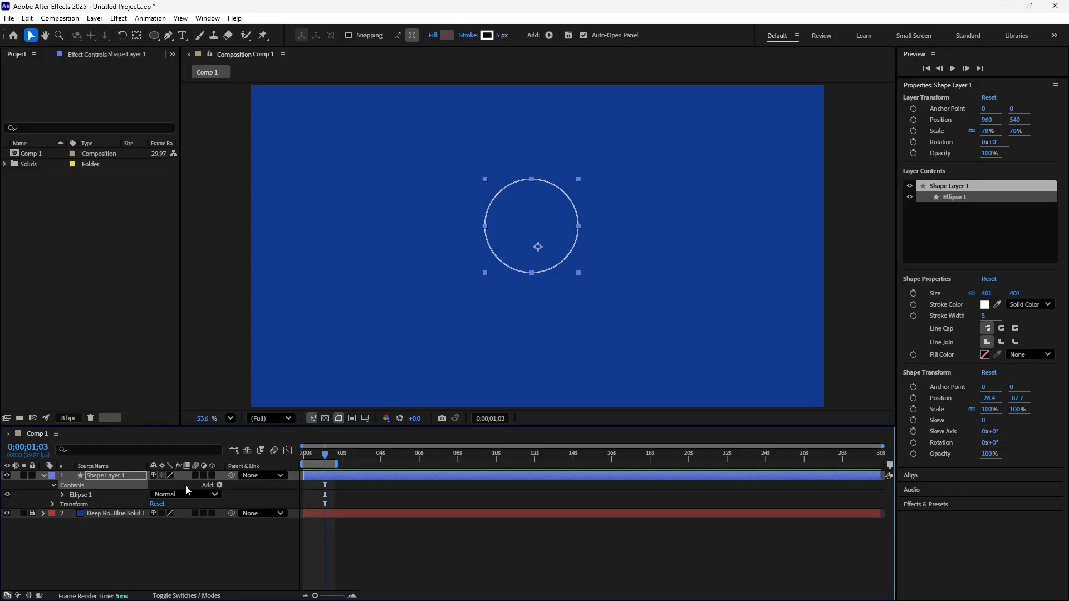
click(220, 486)
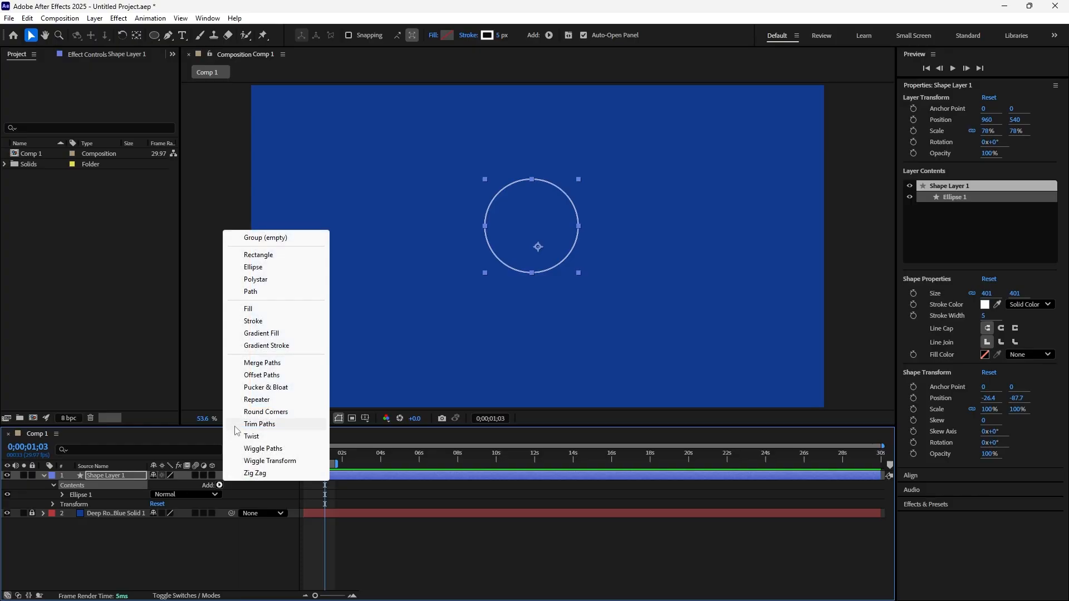
click(258, 400)
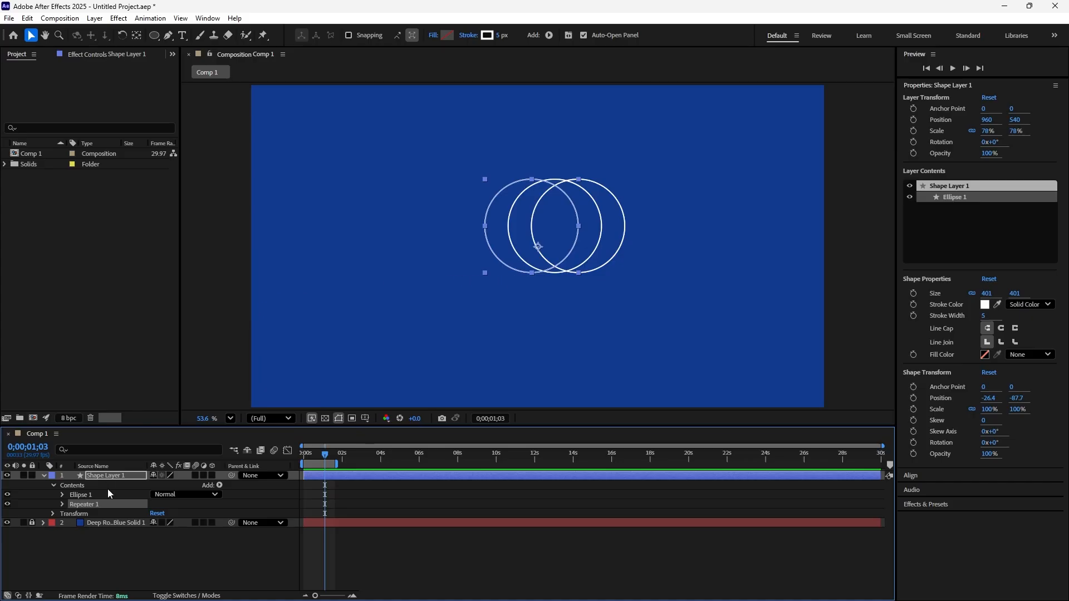
Set a starting keyframe for the Repeater's Copies at 0;00;00;00.
click(63, 504)
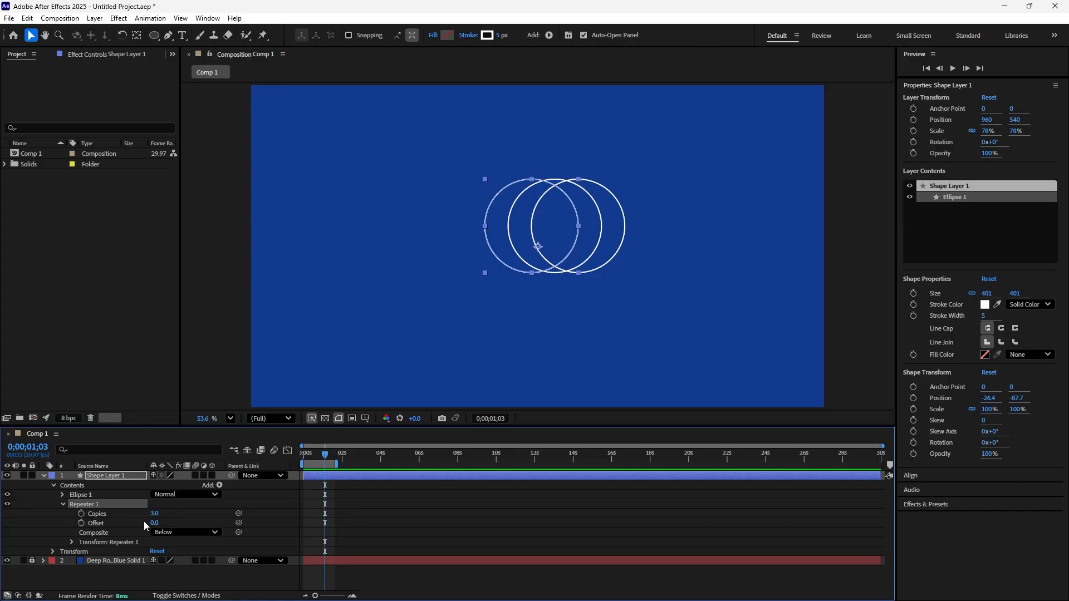
drag(325, 453, 297, 462)
click(82, 514)
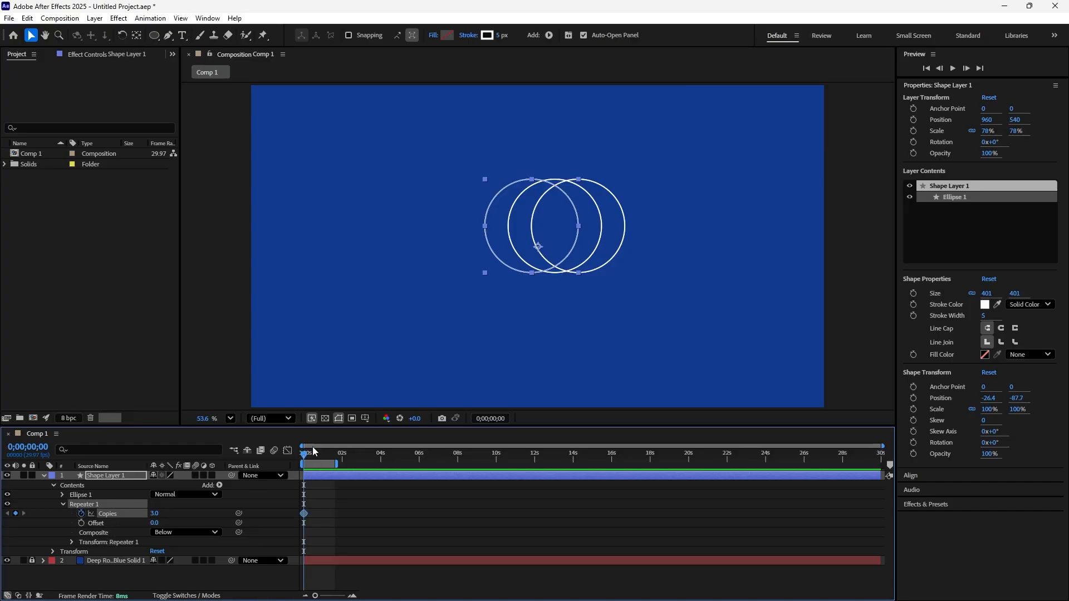
Keyframe the Repeater's Copies at 8 at 0;00;01;19 and return the playhead to the start.
drag(308, 458, 337, 457)
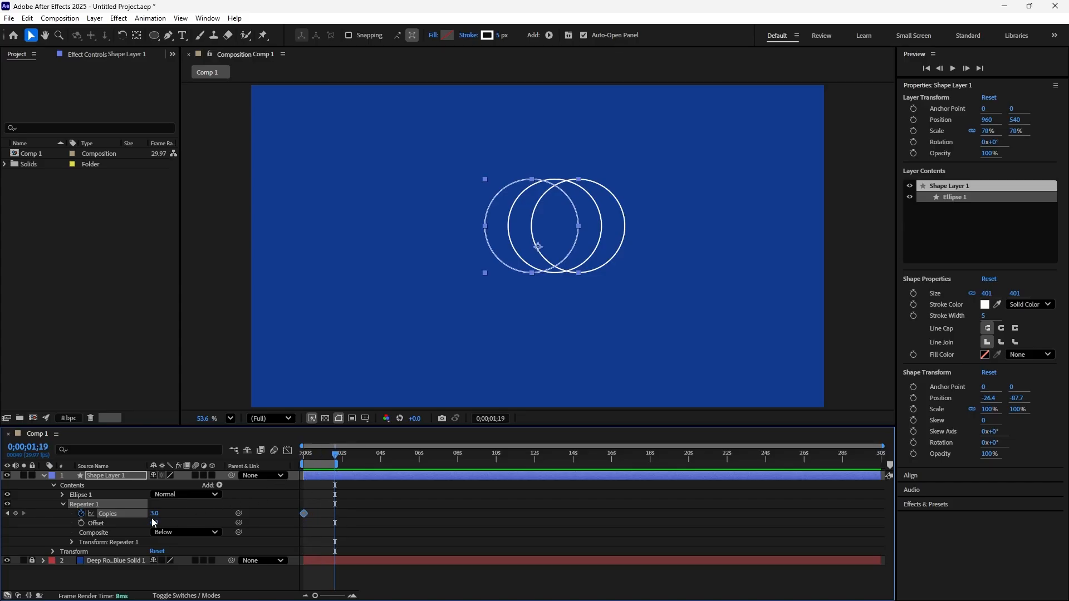
drag(153, 513, 154, 514)
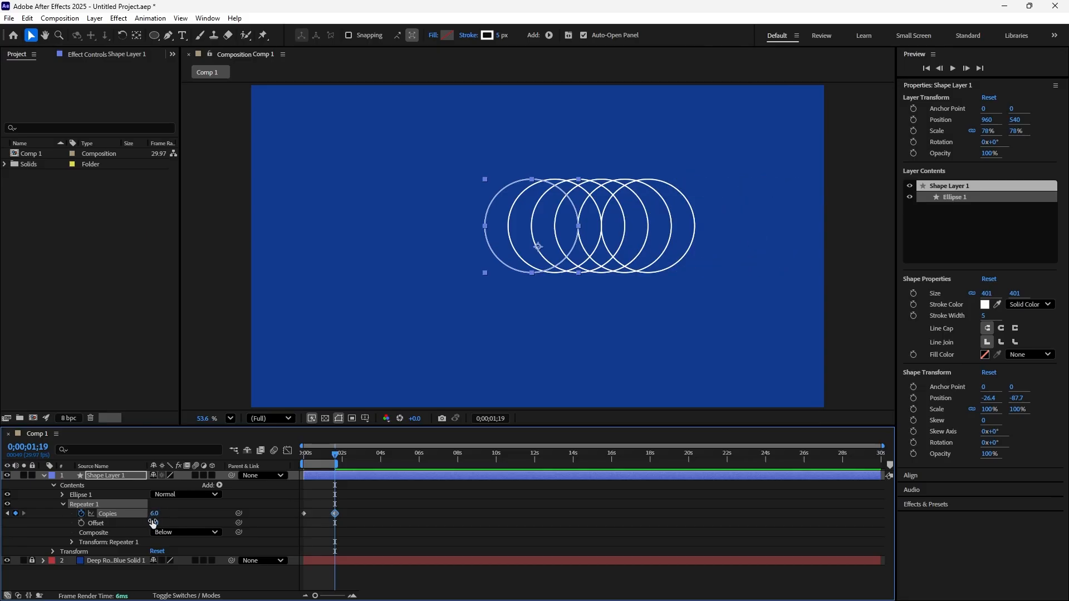
click(156, 514)
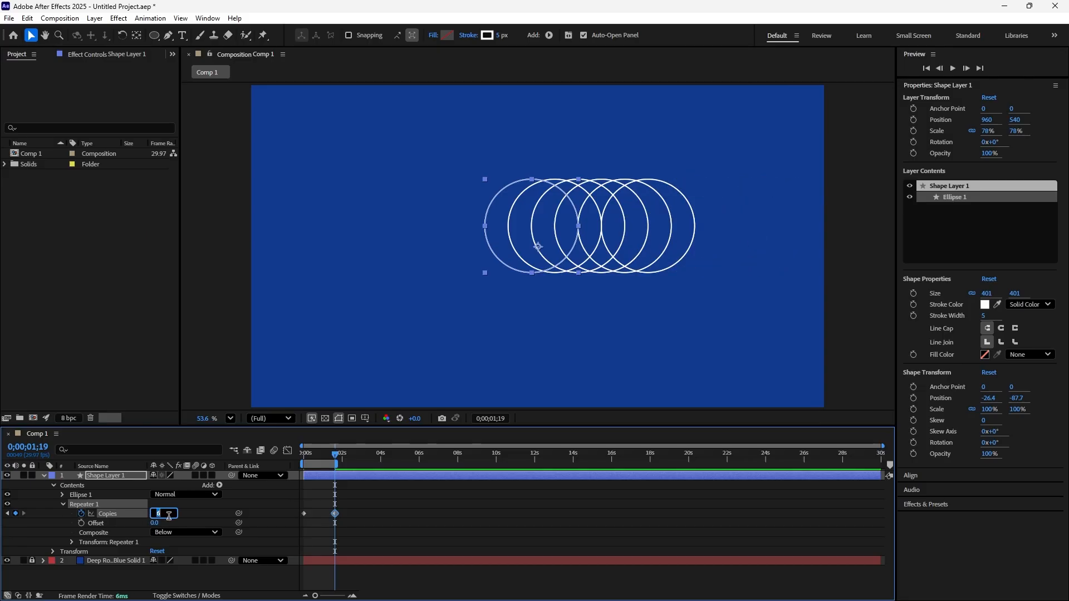
text(8)
key(Return)
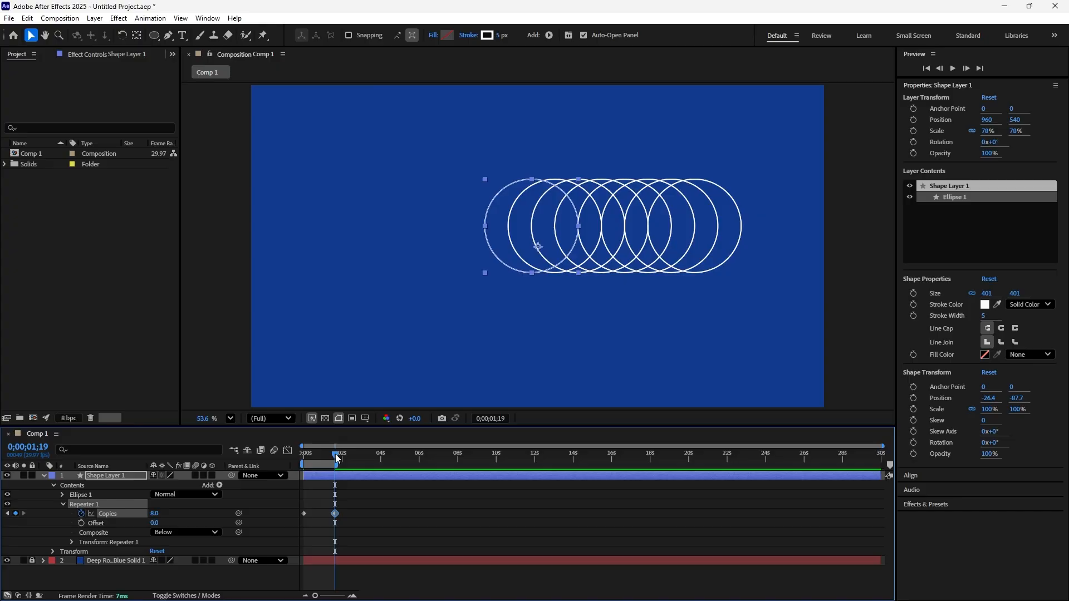
drag(335, 454, 306, 464)
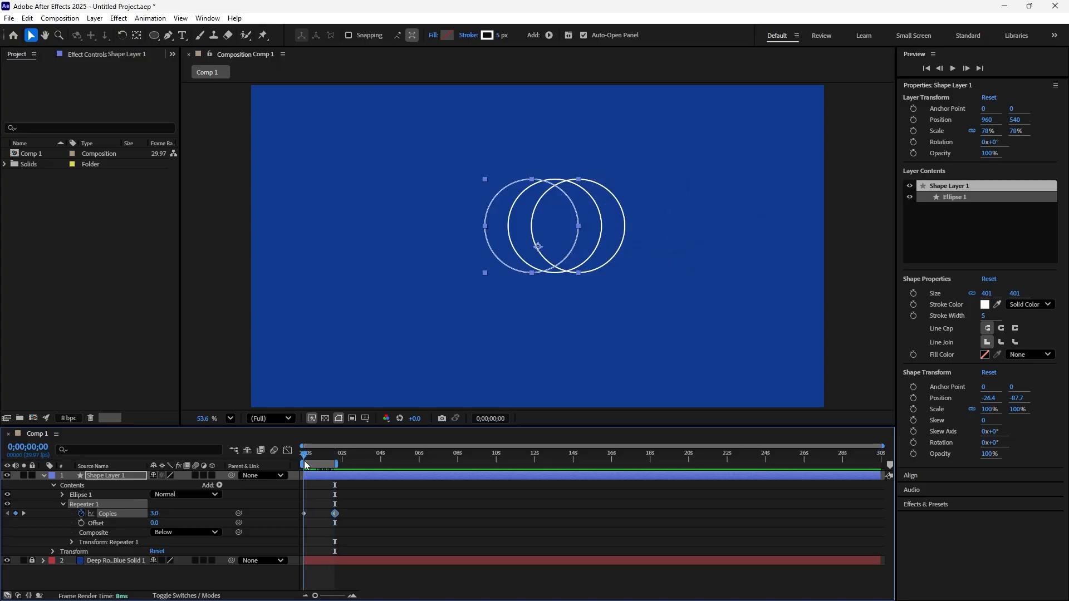
Set the Repeater's Copies to 0 at 0;00;00;00, preview the animation and return the playhead to the first keyframe.
click(153, 518)
text(0)
key(Return)
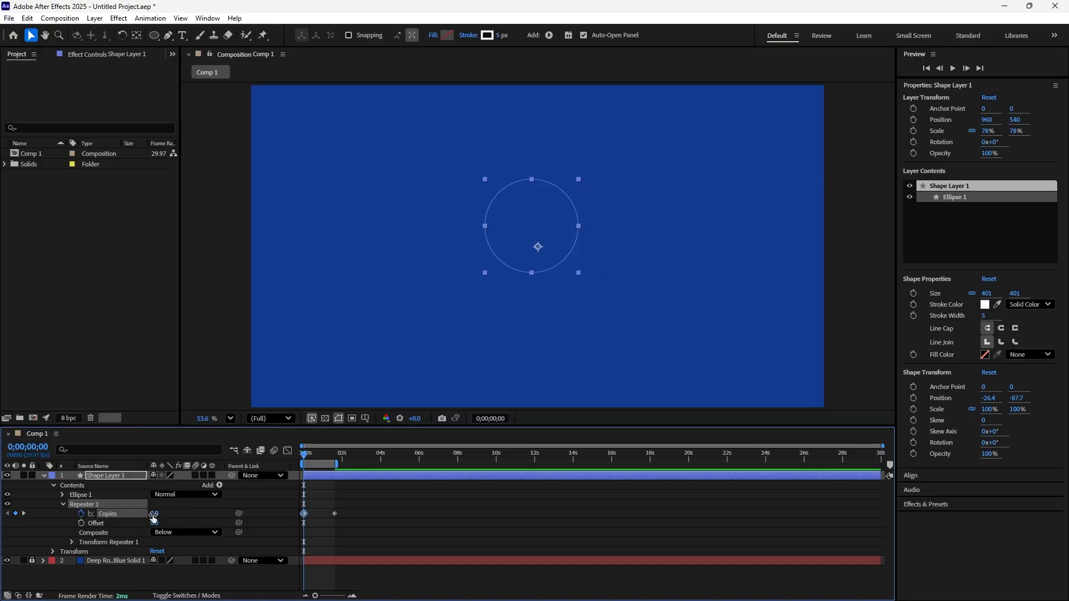
click(310, 376)
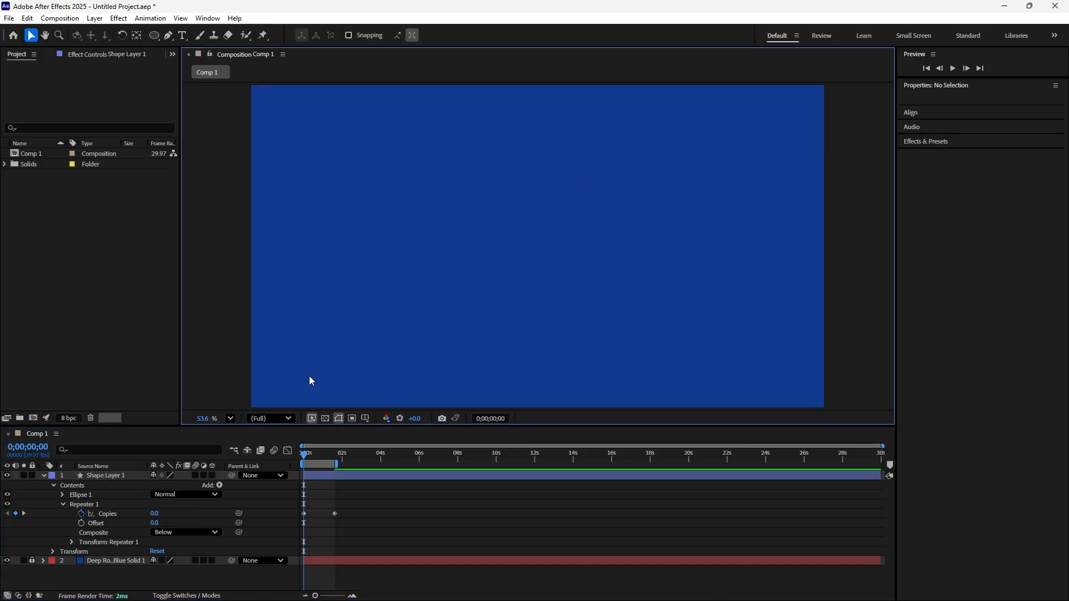
key(space)
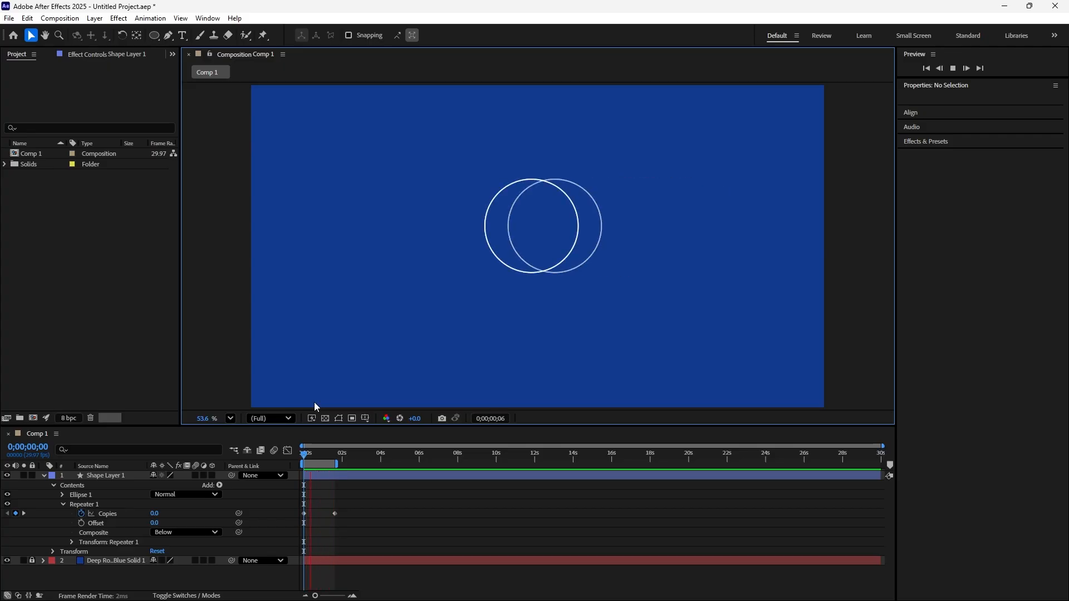
key(space)
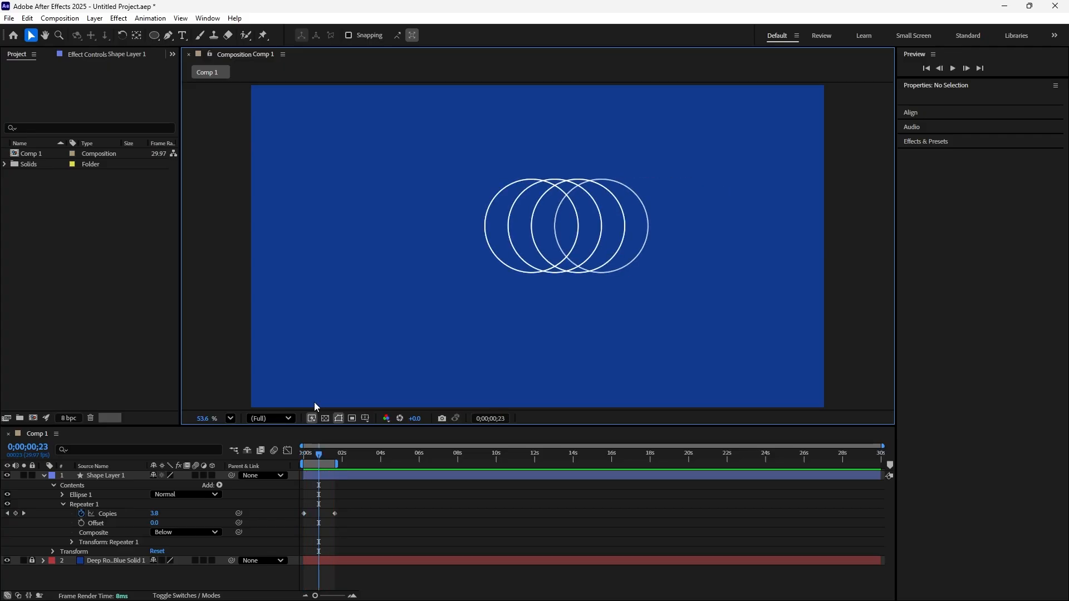
click(8, 515)
click(8, 514)
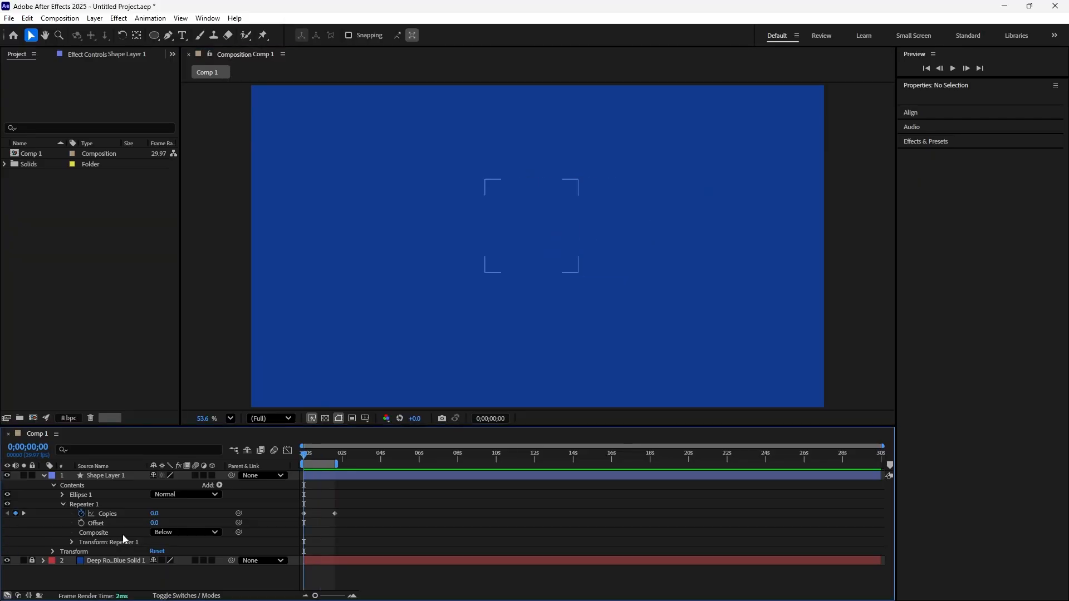
Keyframe the Repeater's Offset from 0 at 0;00;00;00 to 16 at 0;00;01;19.
click(81, 524)
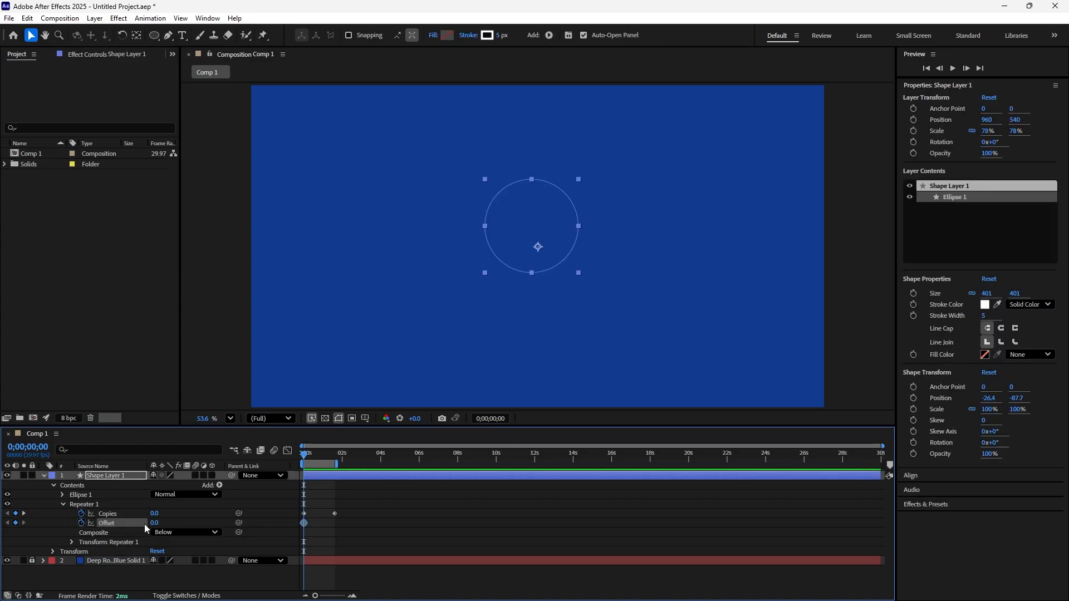
click(24, 514)
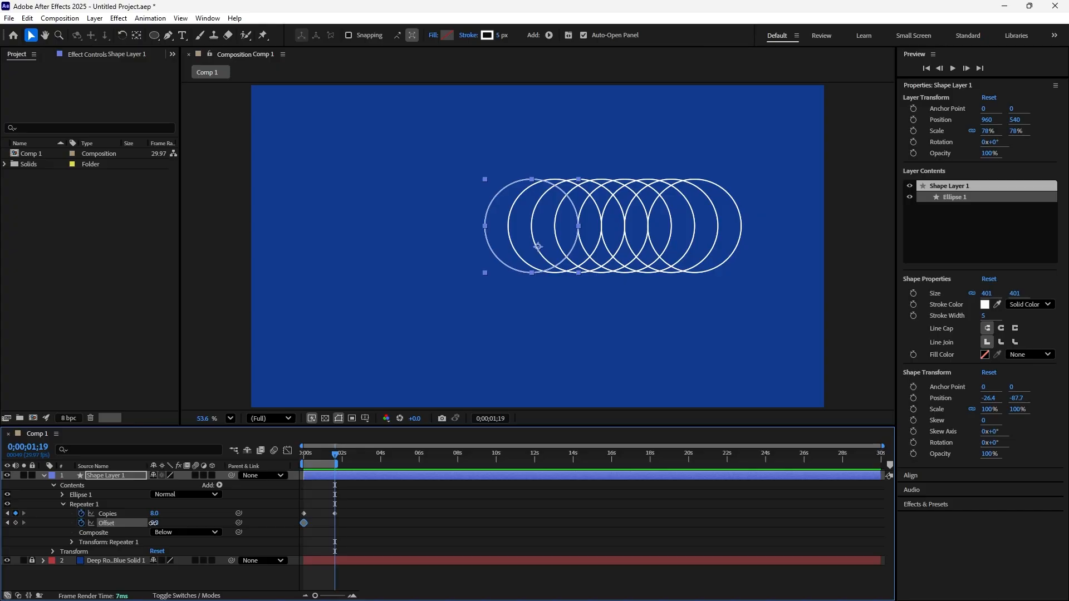
mouse_move(153, 523)
mouse_down()
mouse_move(132, 521)
mouse_move(165, 530)
mouse_up()
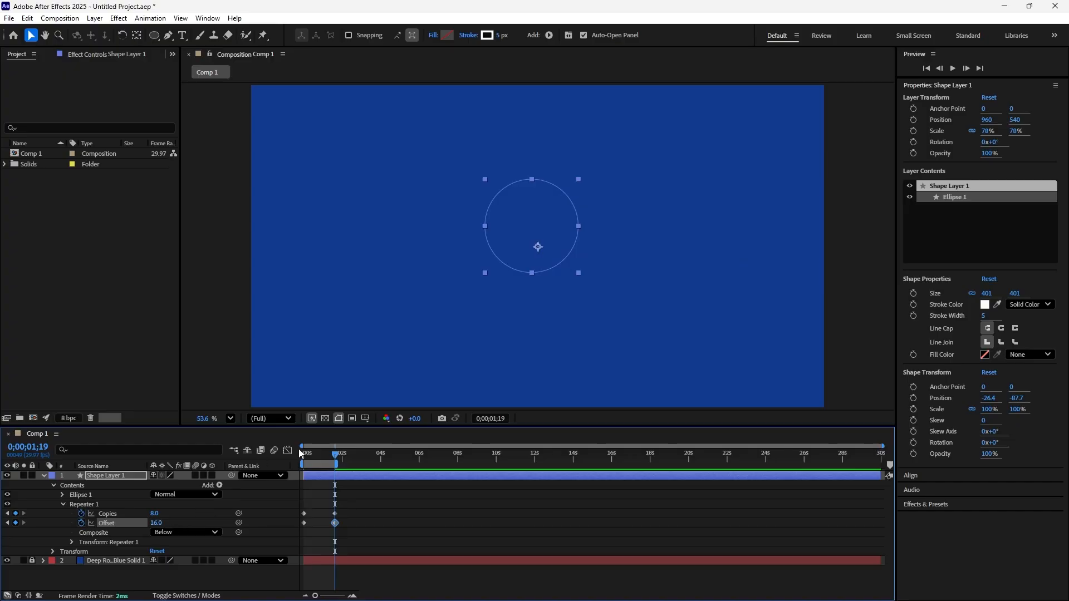
Preview the Offset animation from the start and undo the Offset keyframes.
key(space)
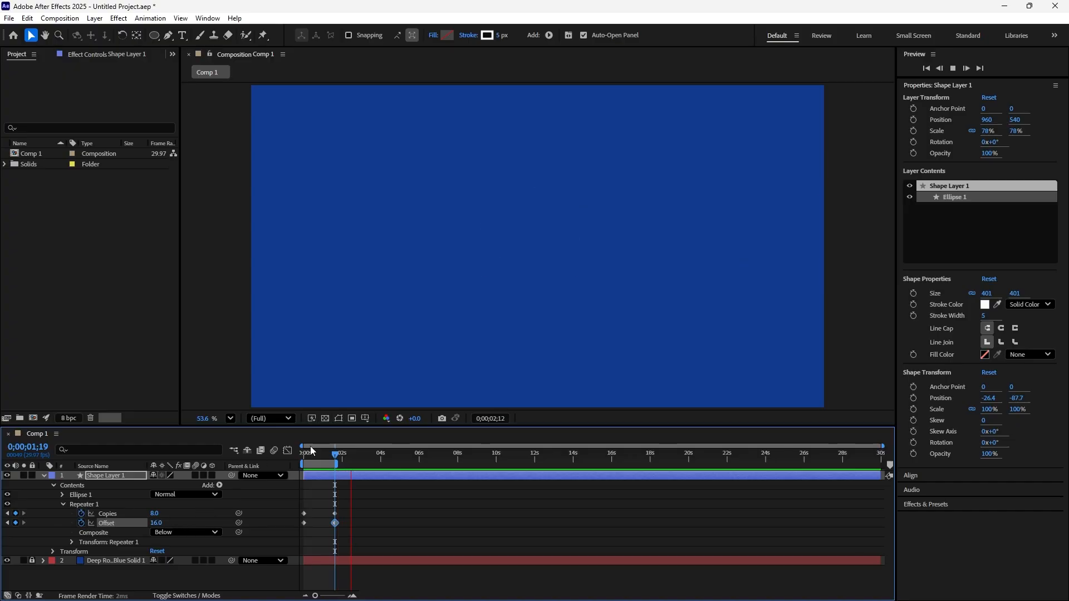
drag(338, 456, 292, 464)
key(space)
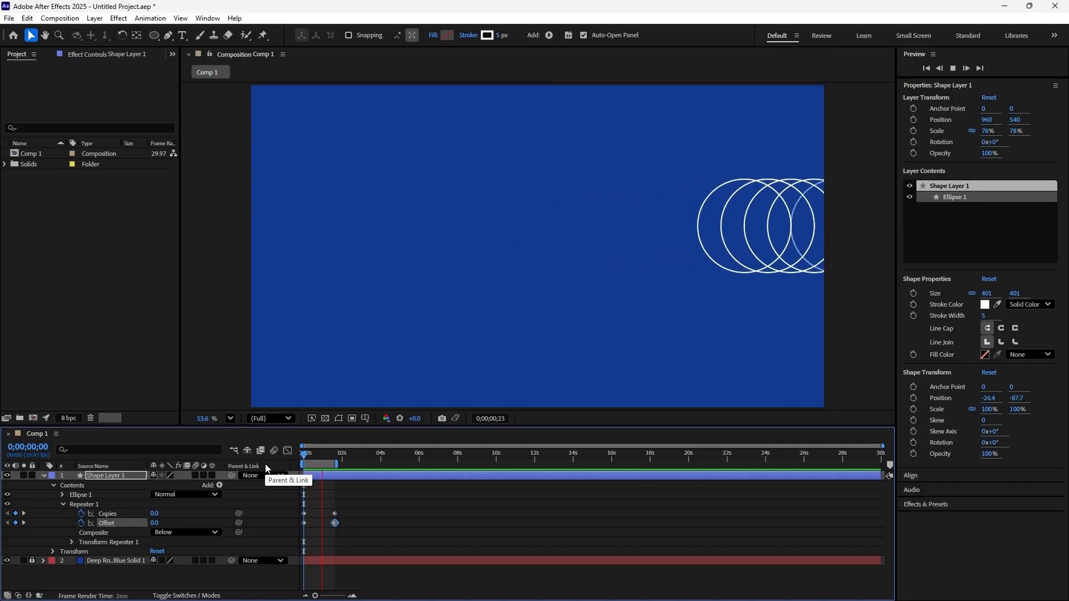
key(space)
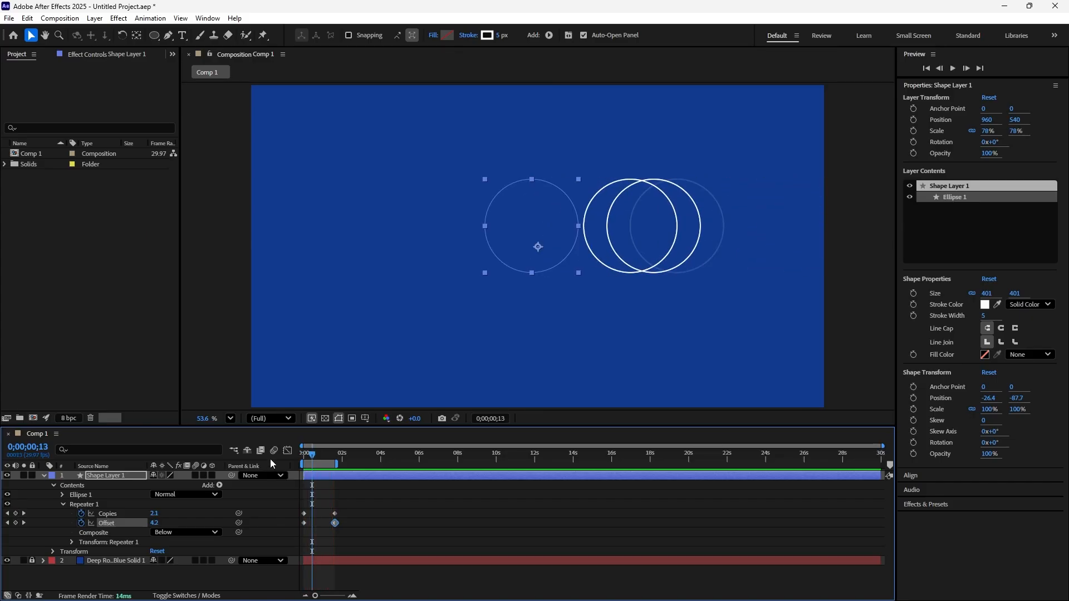
drag(312, 455, 303, 482)
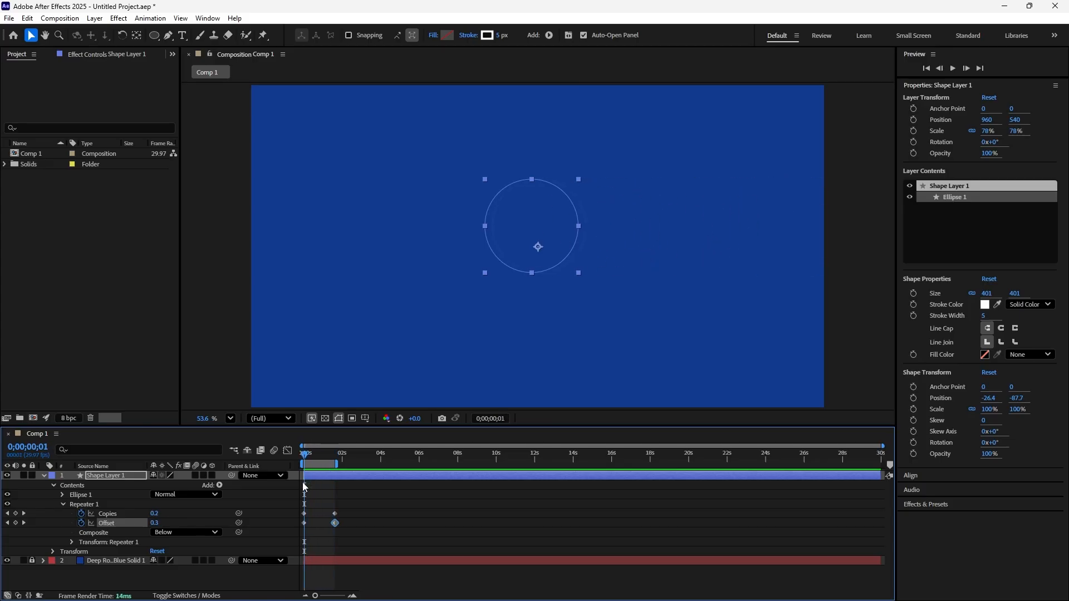
key(ctrl+z)
key(ctrl+z)
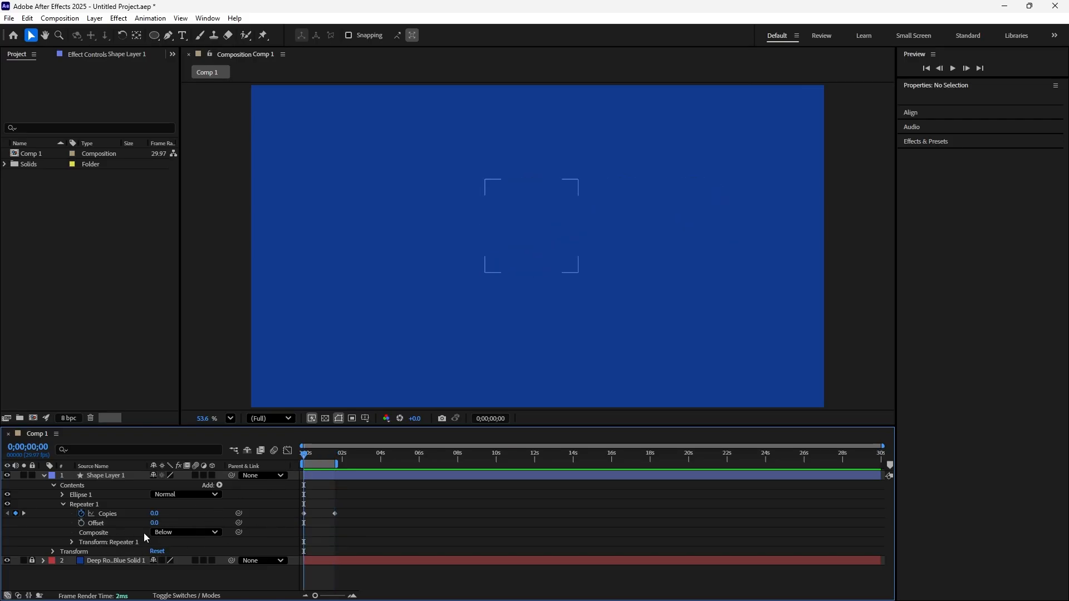
Preview the Copies animation, return the playhead to the start and expand the Transform: Repeater 1 properties.
key(space)
key(space)
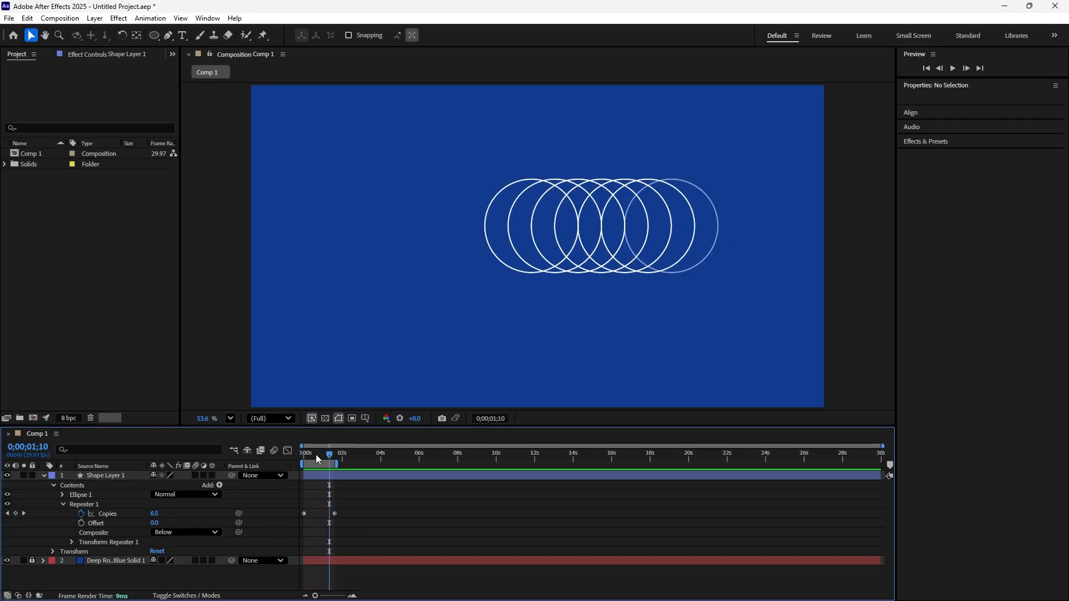
drag(329, 458, 296, 460)
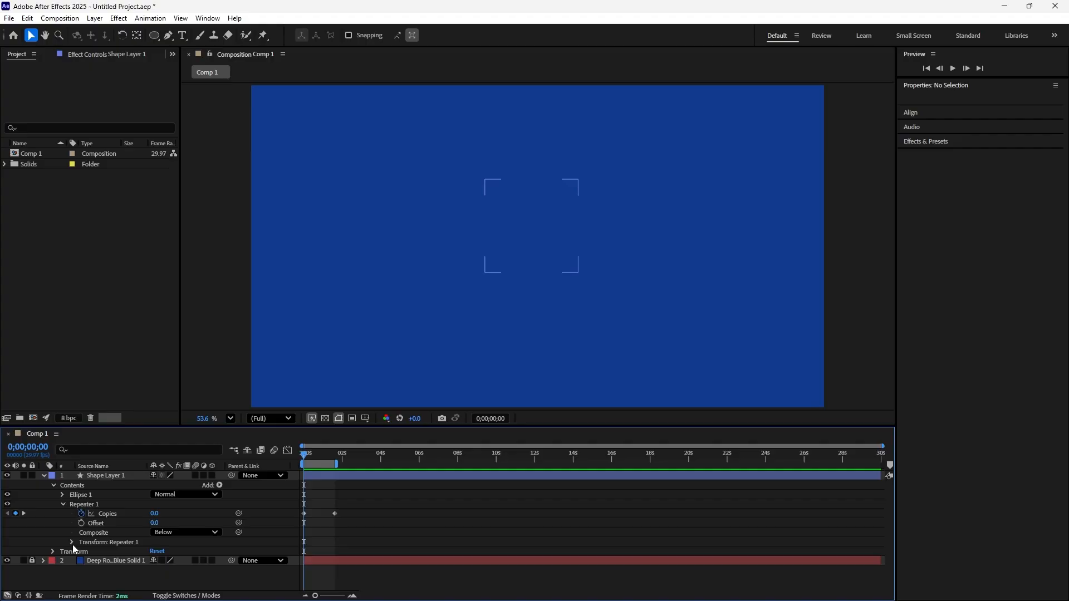
click(63, 504)
click(63, 503)
click(71, 542)
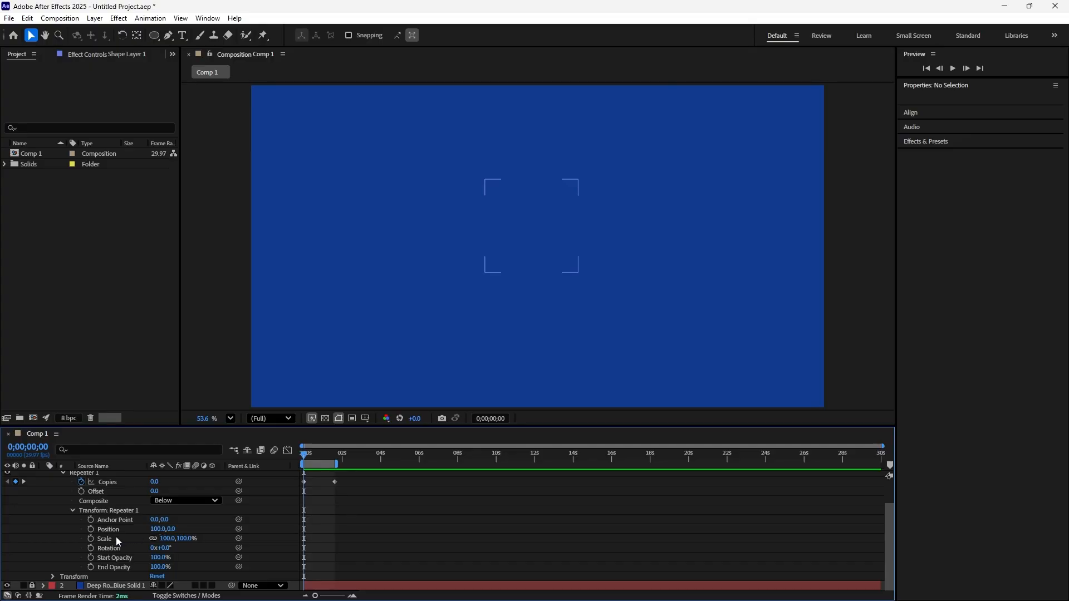
Keyframe the Anchor Point of Transform: Repeater 1 from 0,0 at 0;00;00;00 to 63,0 at 0;00;01;17 and preview it.
click(91, 520)
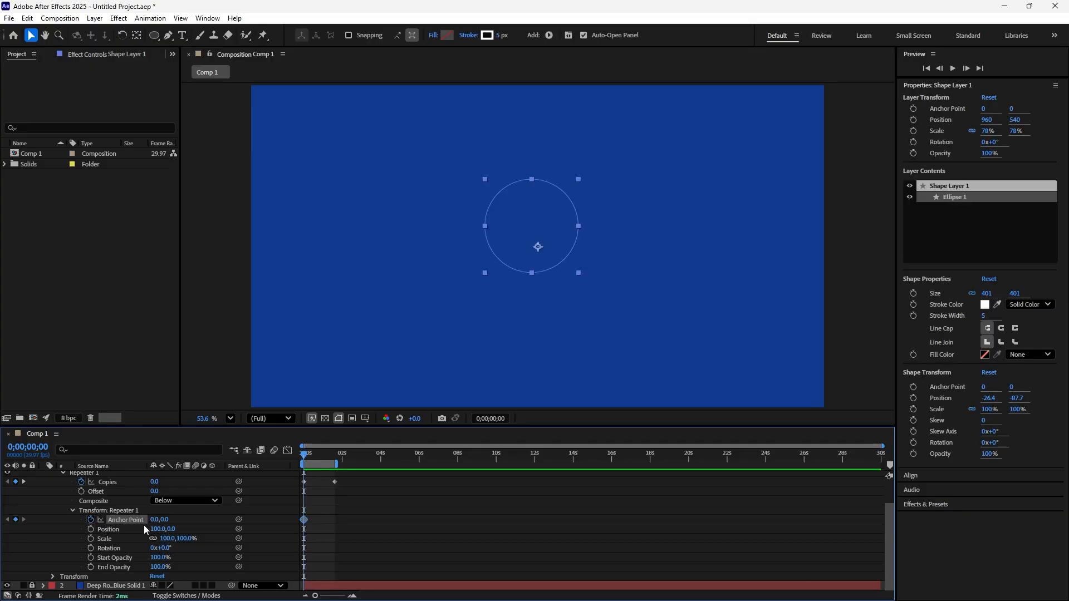
drag(304, 457, 333, 471)
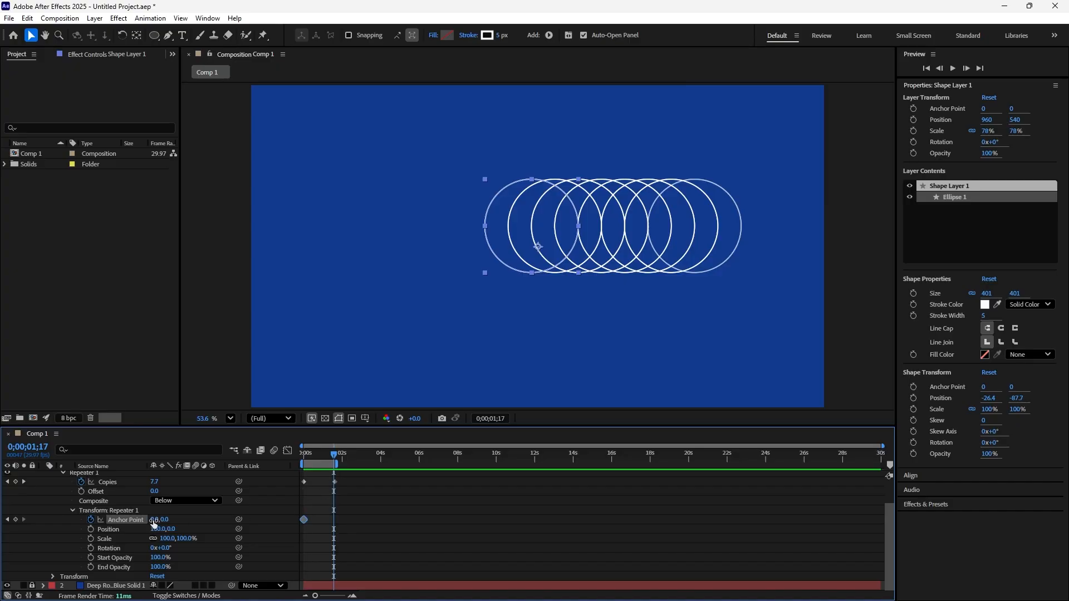
drag(154, 524, 193, 526)
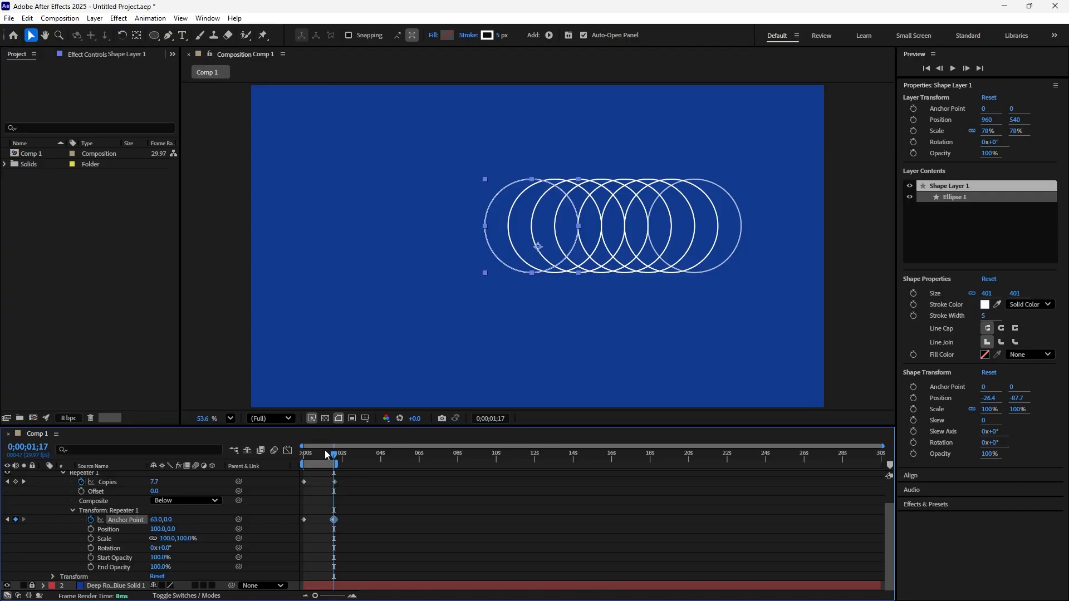
key(space)
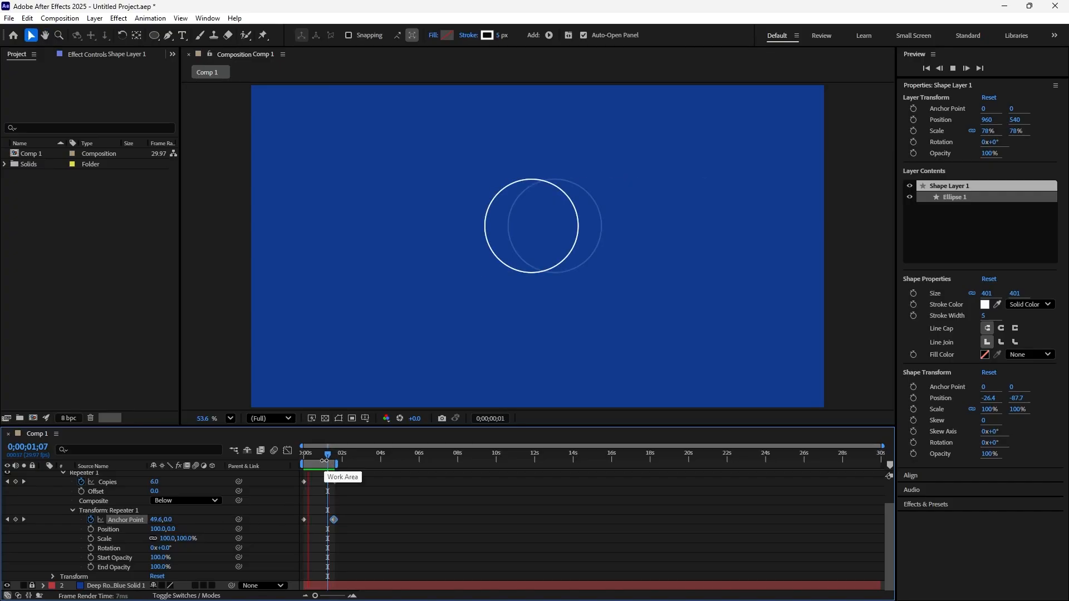
key(space)
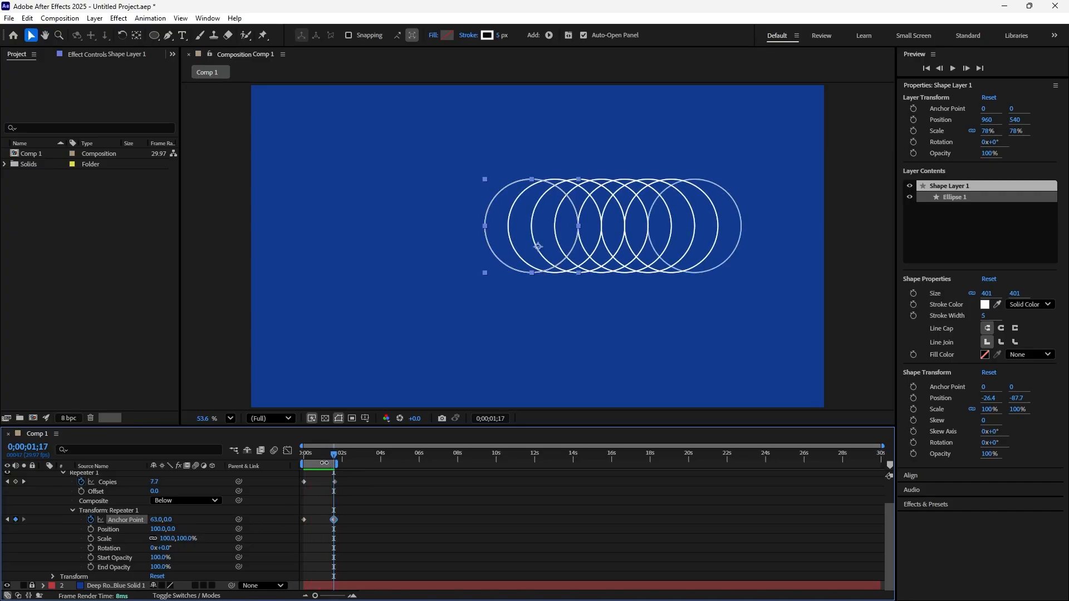
Undo the Anchor Point keyframes and preview the animation with only Copies keyframed.
key(space)
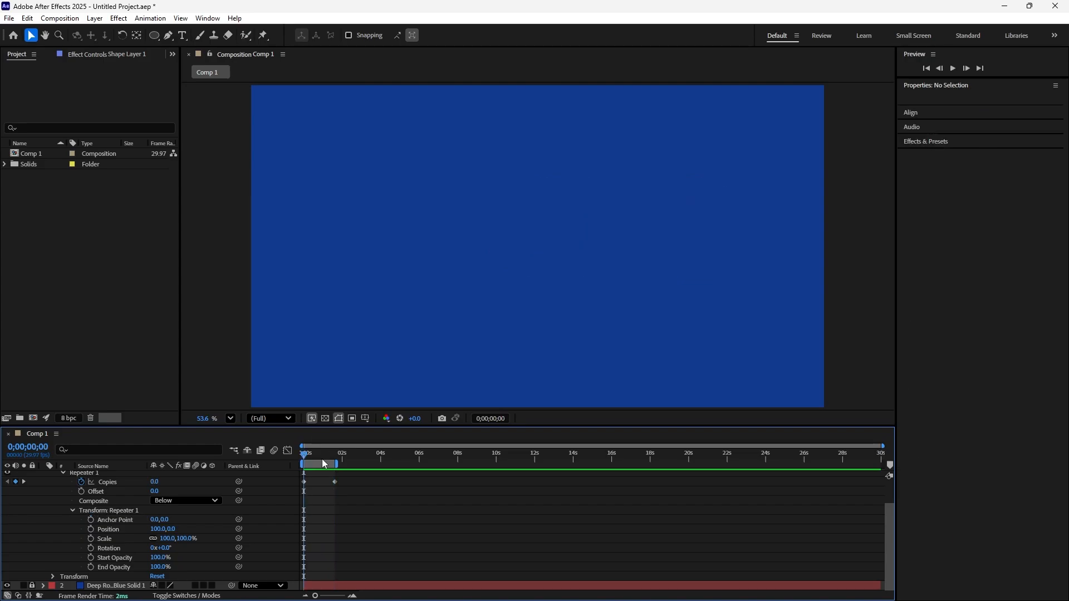
key(space)
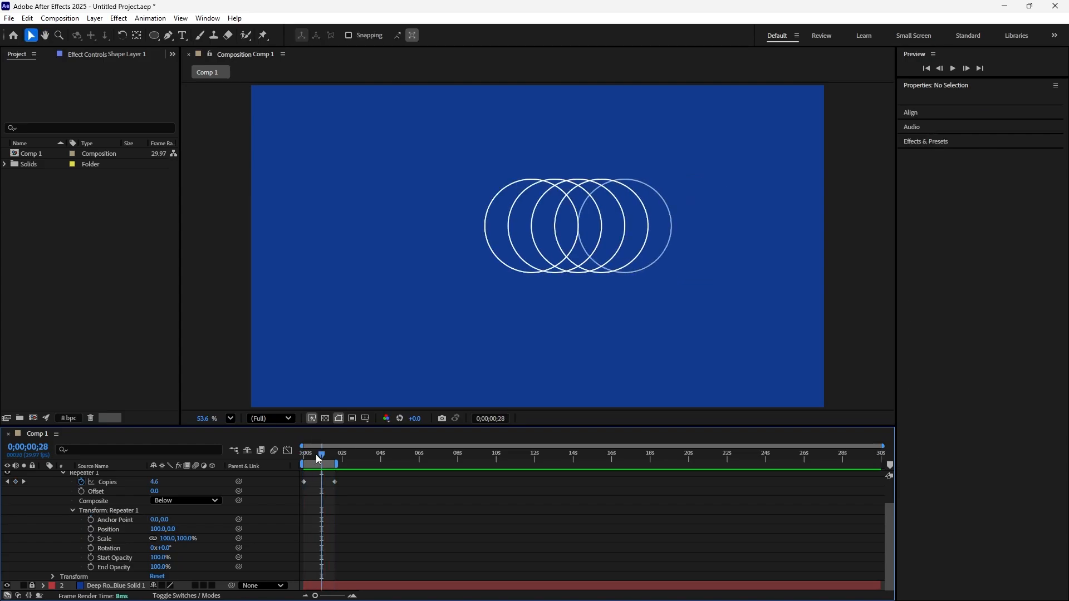
key(space)
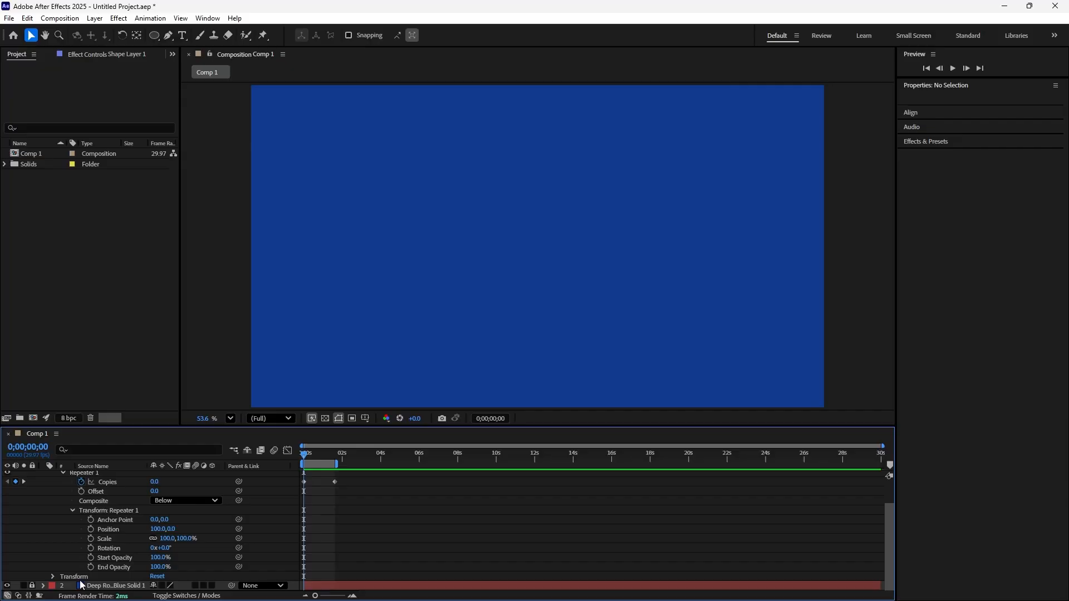
Set a starting keyframe for the Position of Transform: Repeater 1 at 0,0 at 0;00;00;00.
click(91, 529)
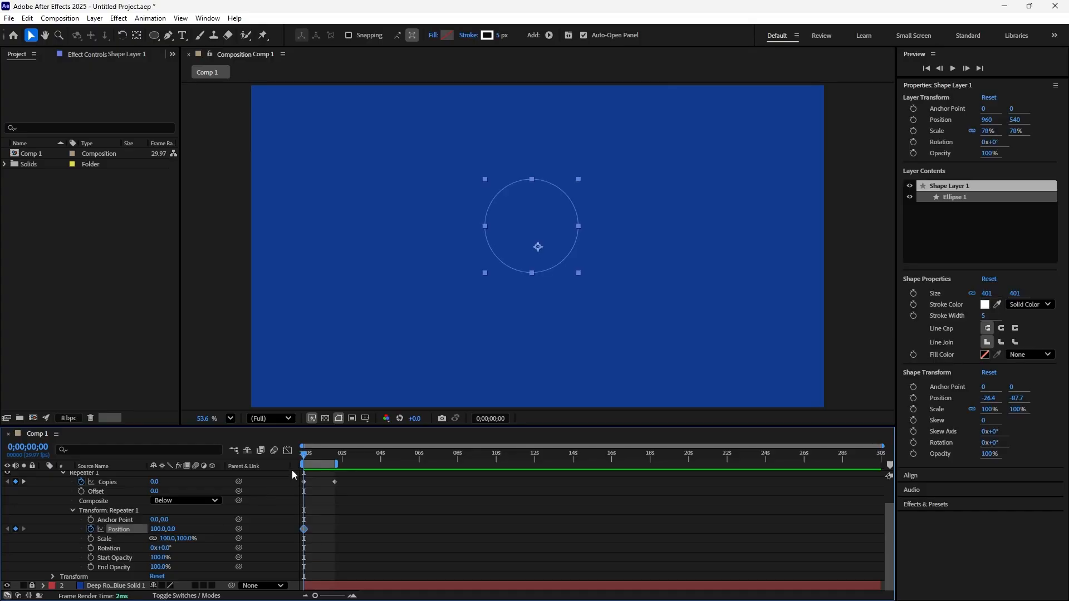
click(24, 483)
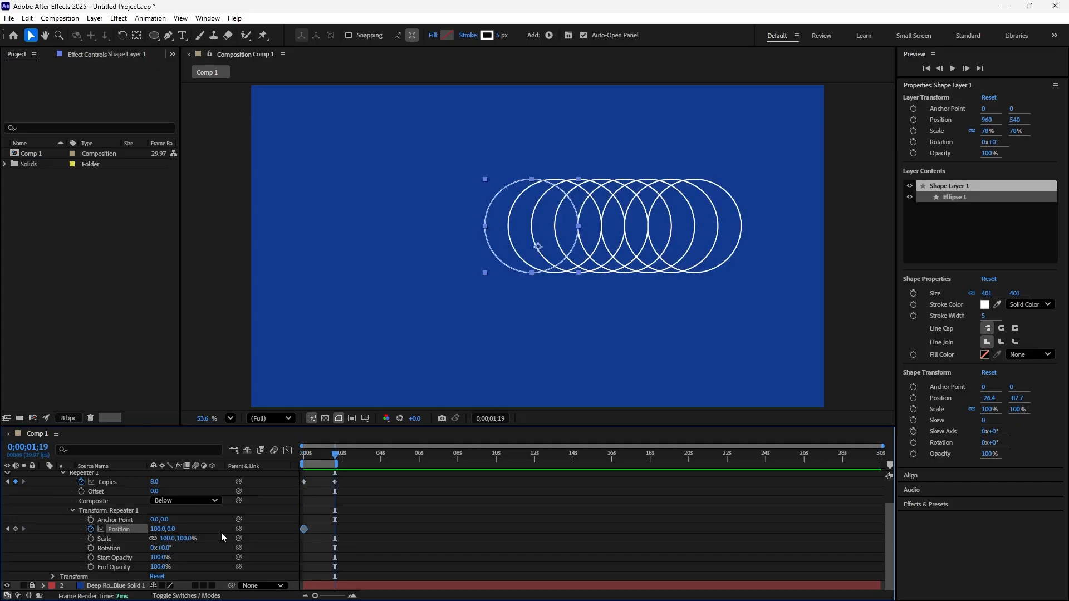
click(8, 483)
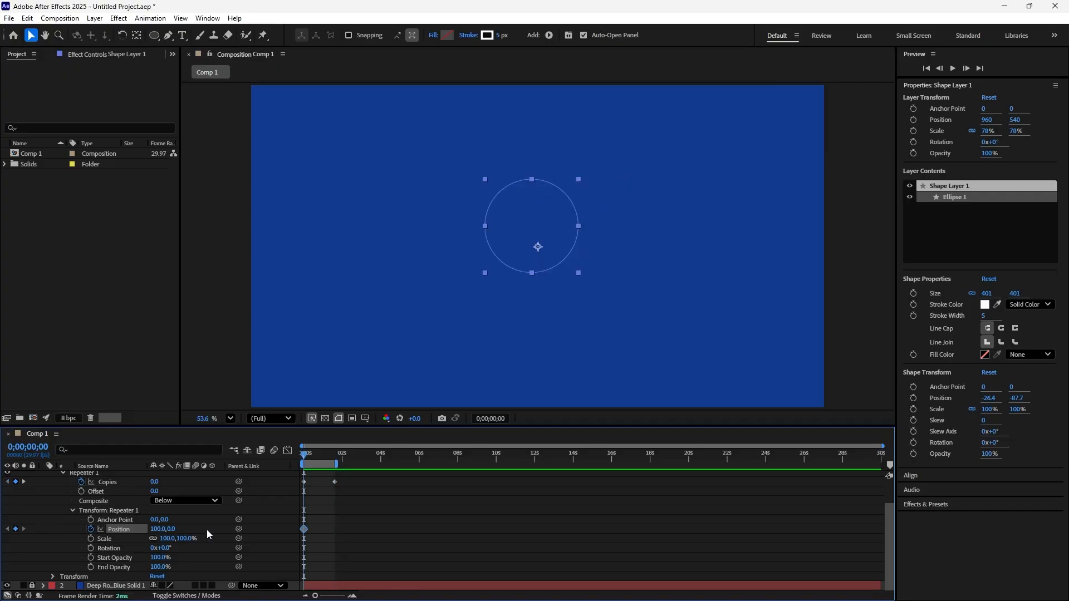
click(157, 531)
text(0)
key(Return)
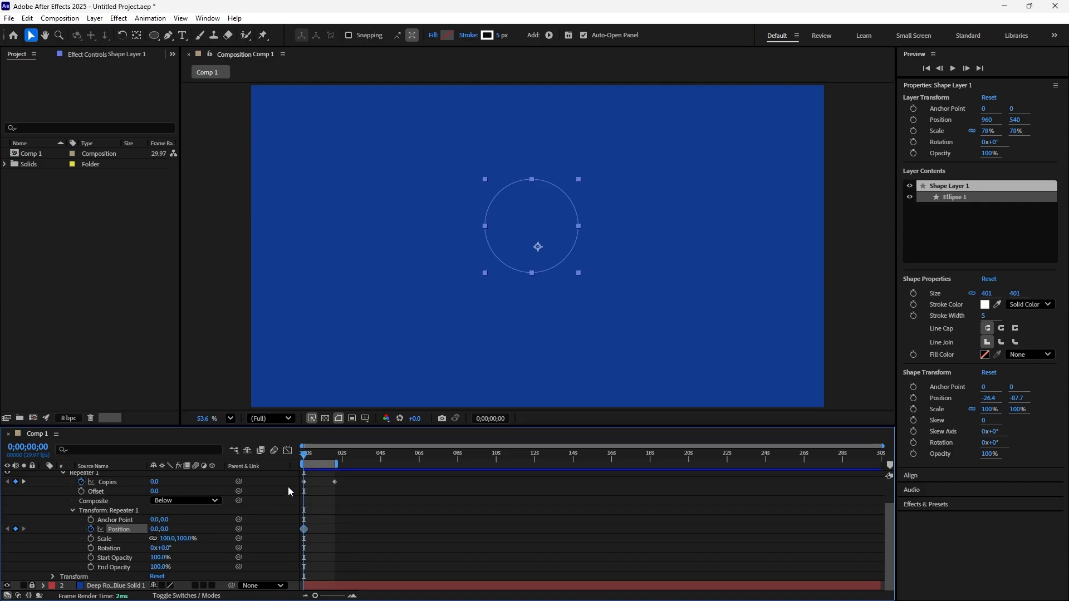
Keyframe the Position of Transform: Repeater 1 at 100,0 at 0;00;01;19 and preview the animation from the start.
click(24, 482)
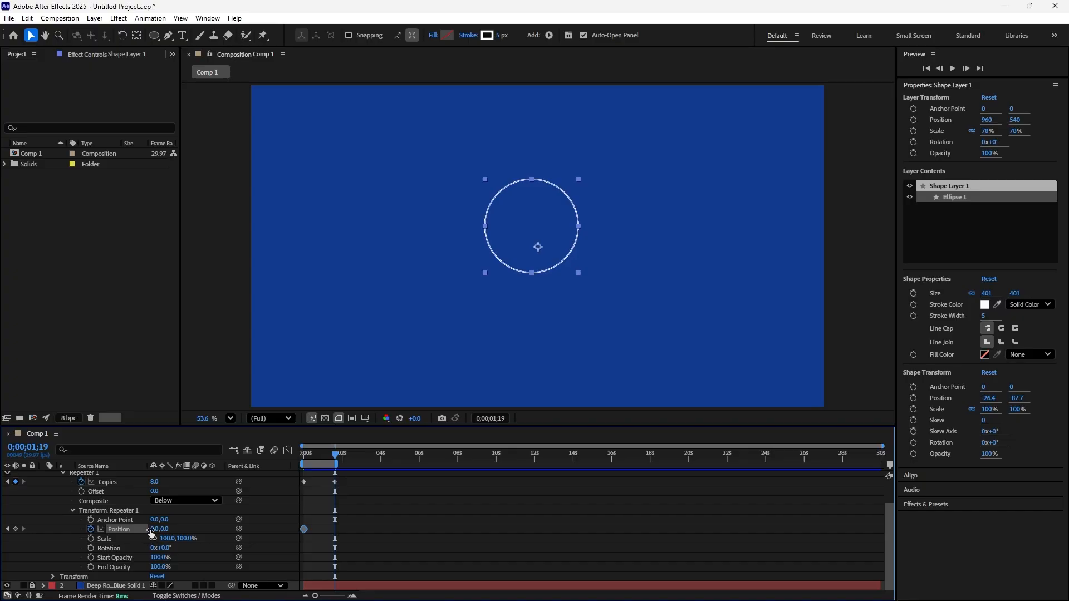
text(100)
key(Return)
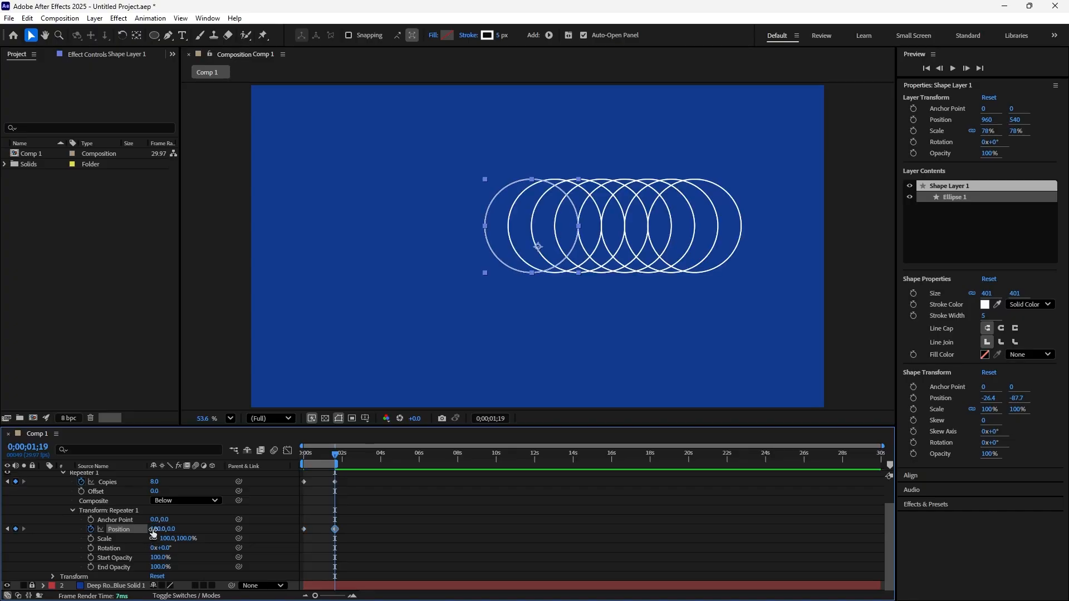
click(338, 454)
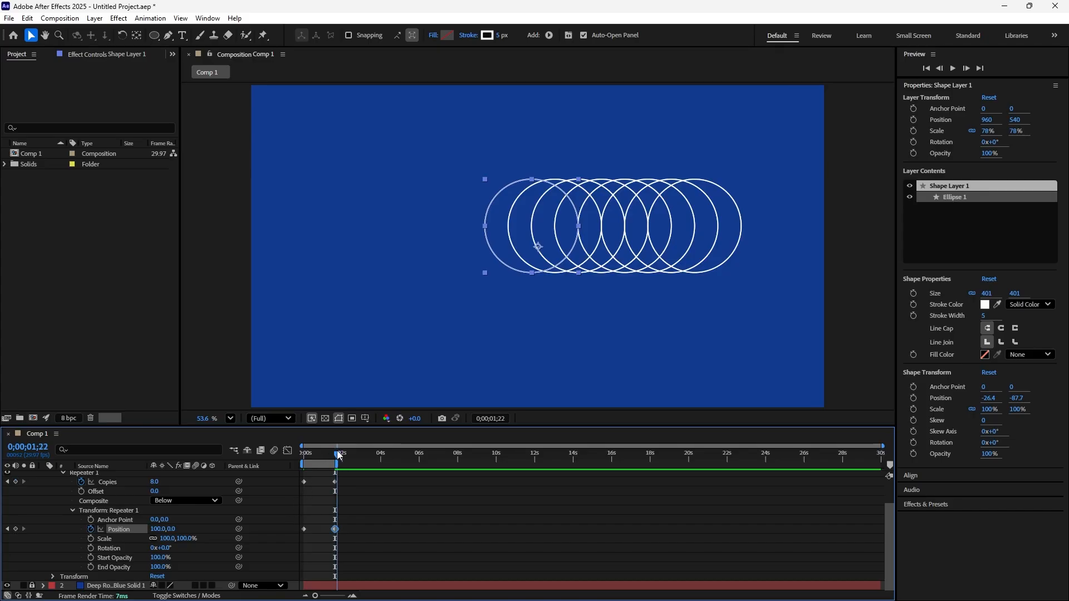
drag(339, 456, 304, 455)
key(space)
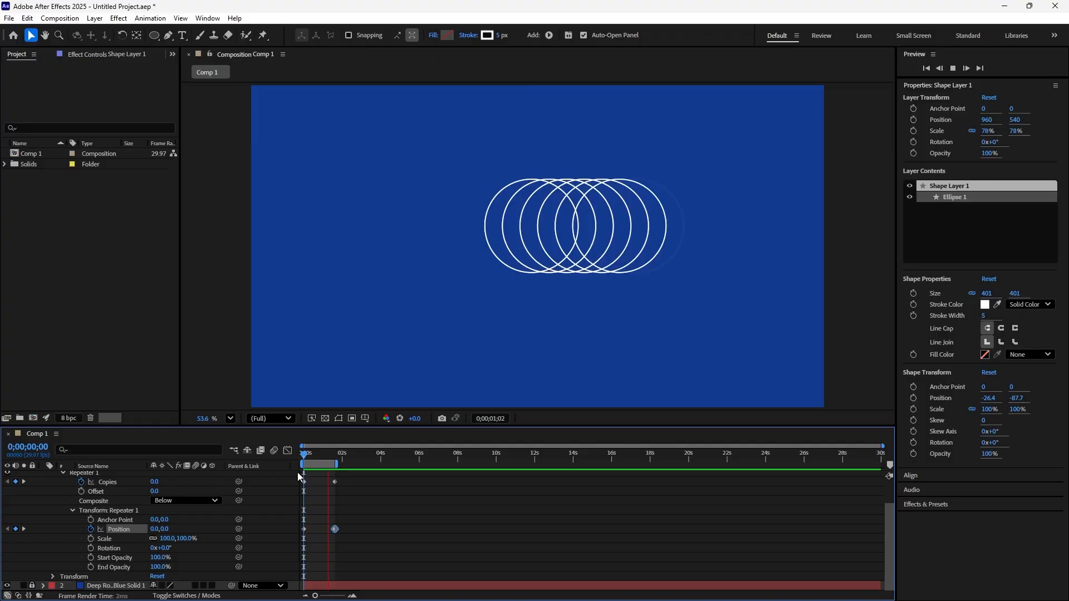
key(space)
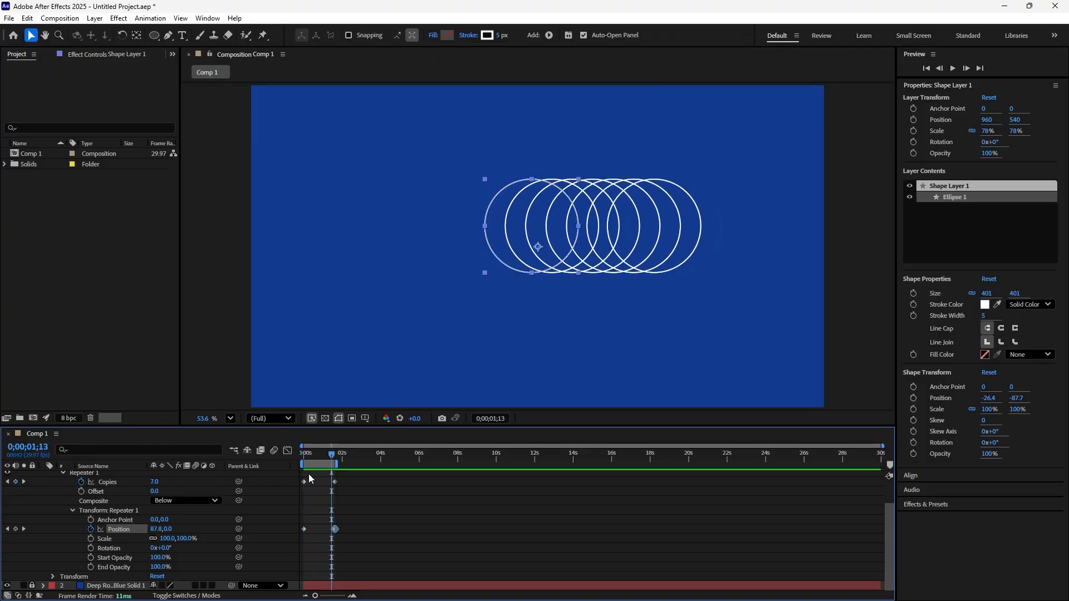
drag(331, 454, 294, 489)
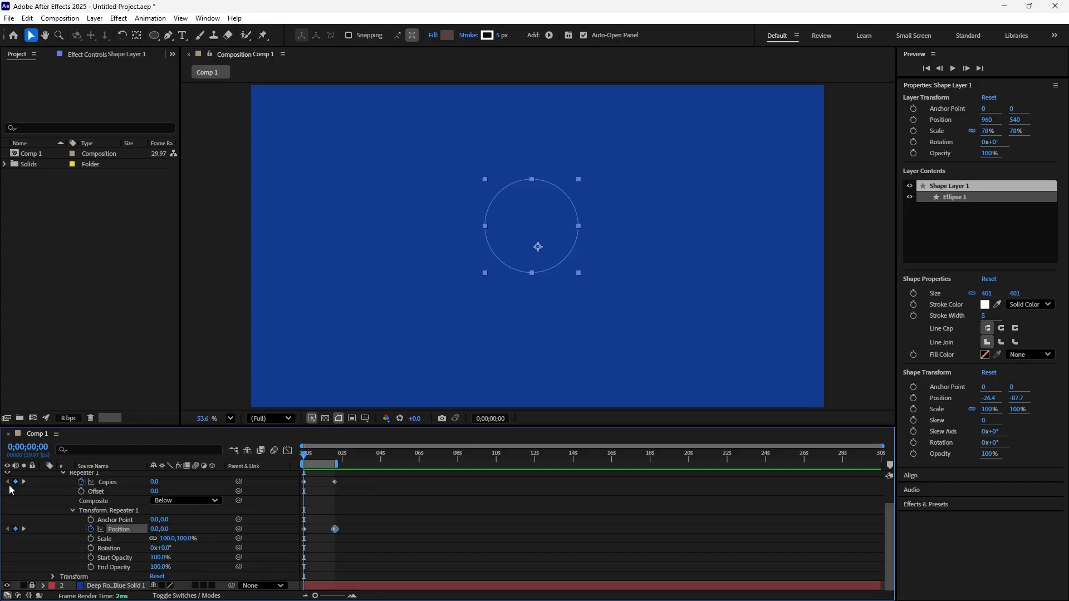
Keyframe the Scale of Transform: Repeater 1 at 0% at 0;00;00;00 and preview the animation.
click(90, 539)
click(166, 539)
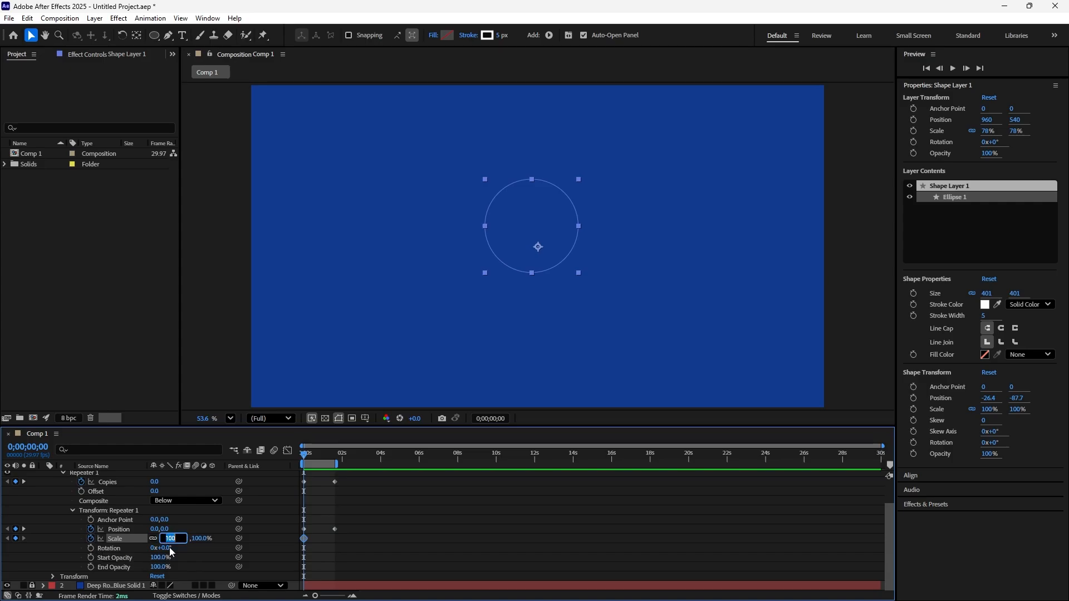
text(0)
key(Return)
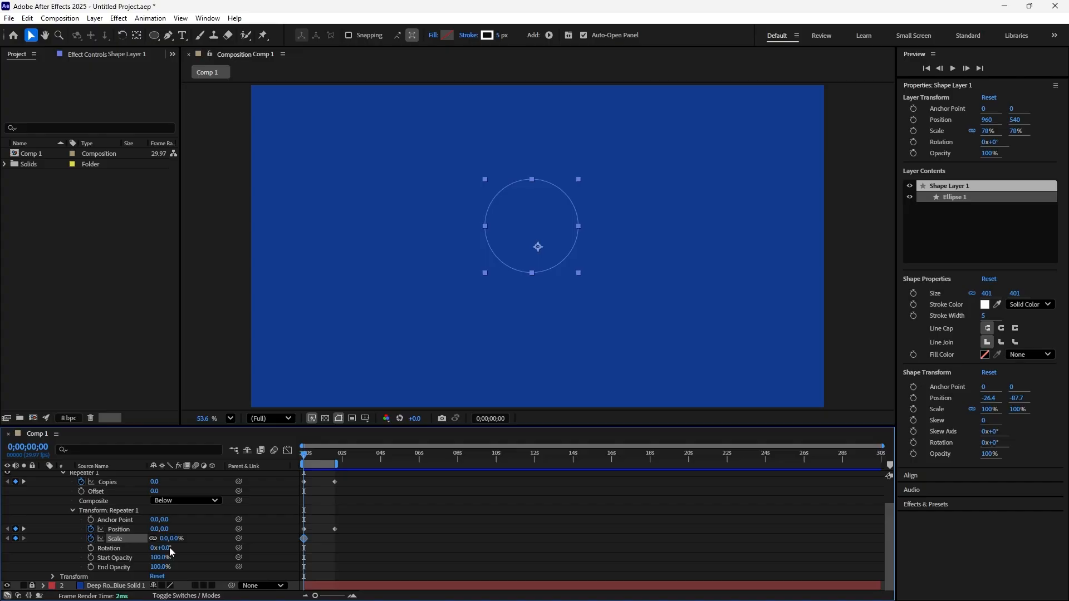
click(24, 529)
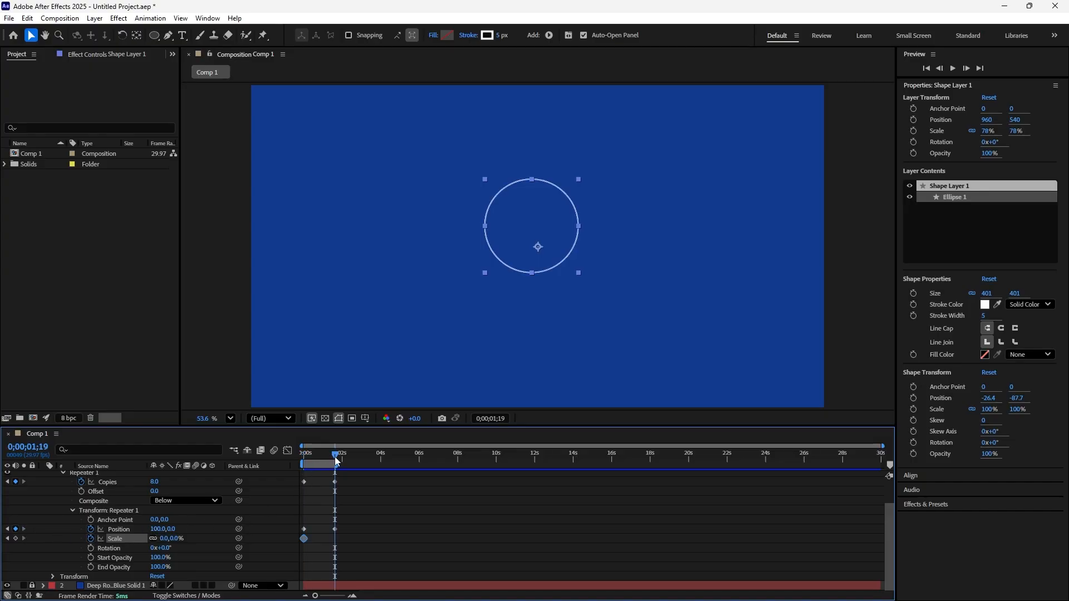
drag(335, 455, 292, 459)
key(space)
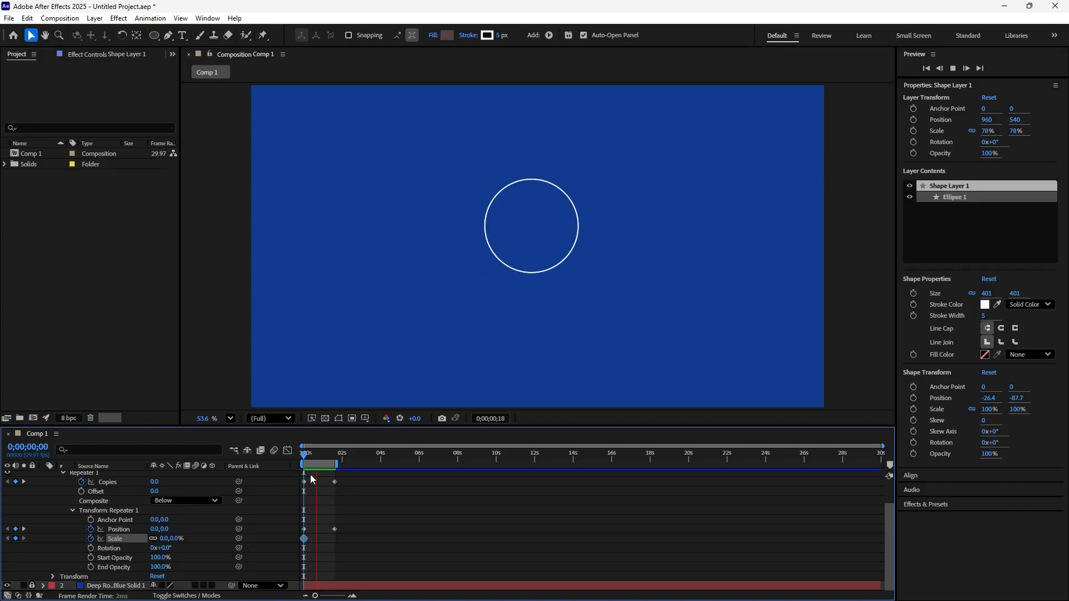
key(space)
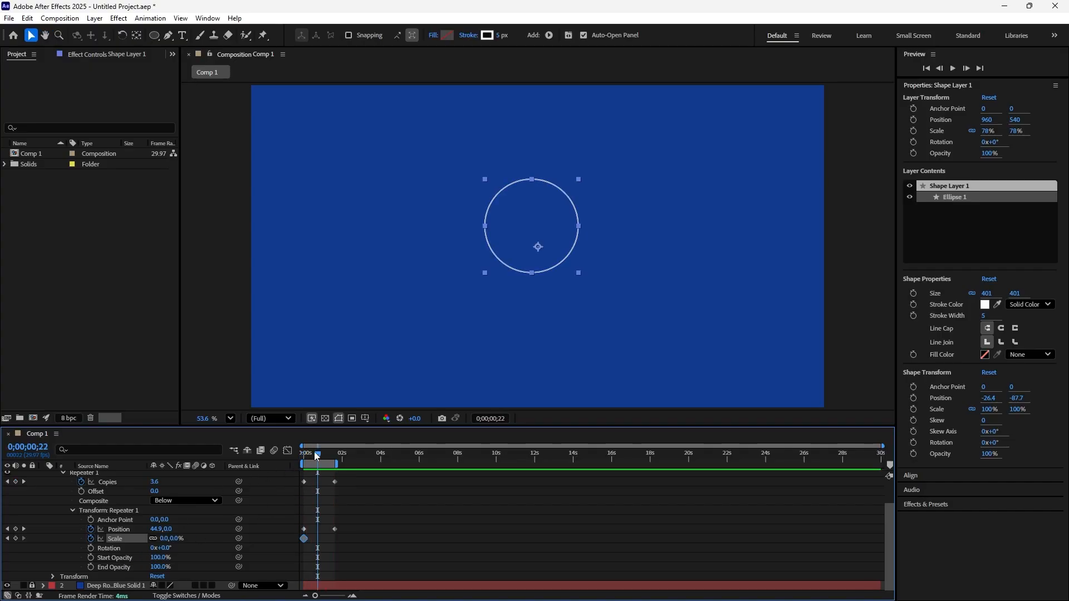
drag(315, 455, 300, 459)
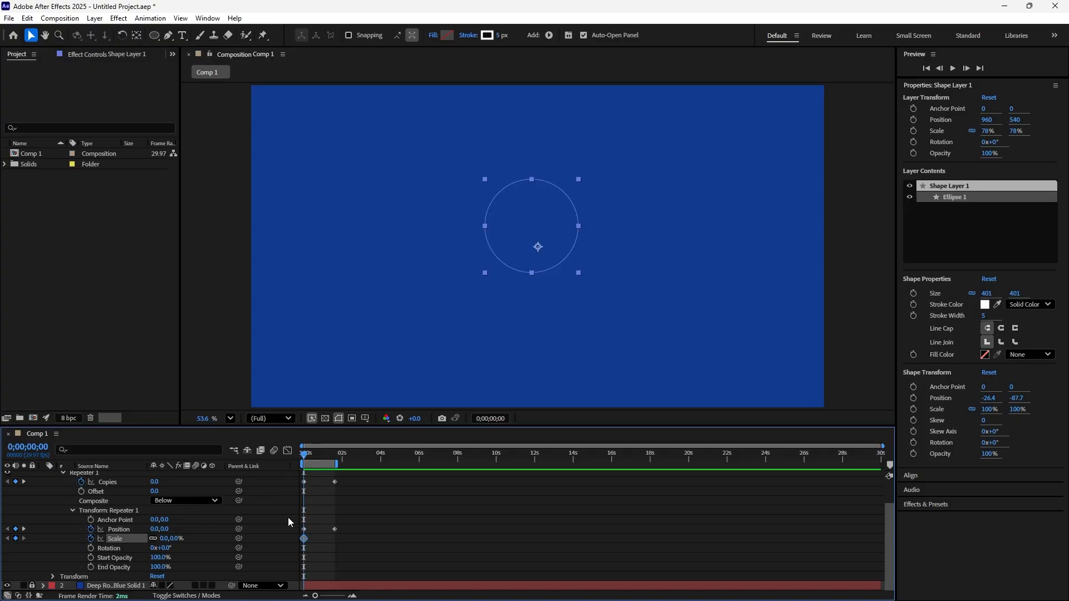
Keyframe the Scale of Transform: Repeater 1 at 100% at 0;00;01;19 and preview the animation from the start.
click(24, 529)
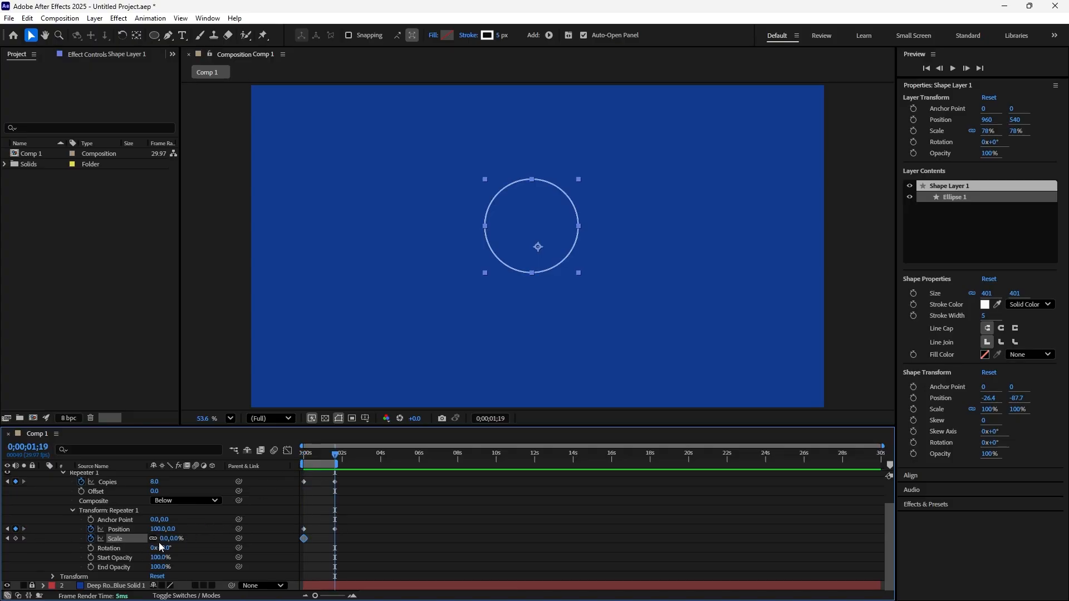
click(166, 540)
text(100)
key(Return)
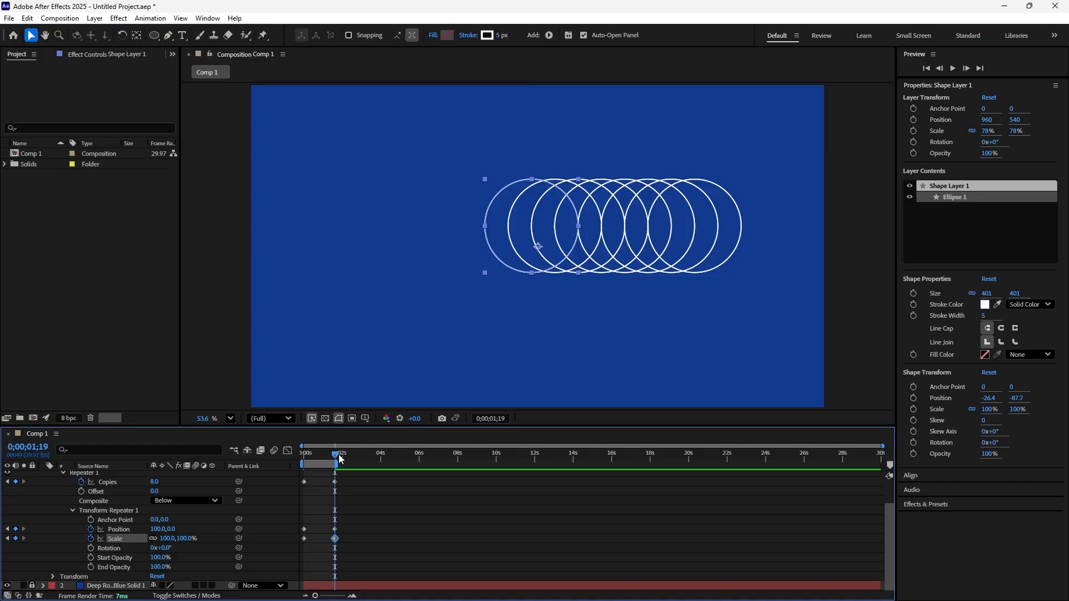
drag(329, 455, 283, 462)
key(space)
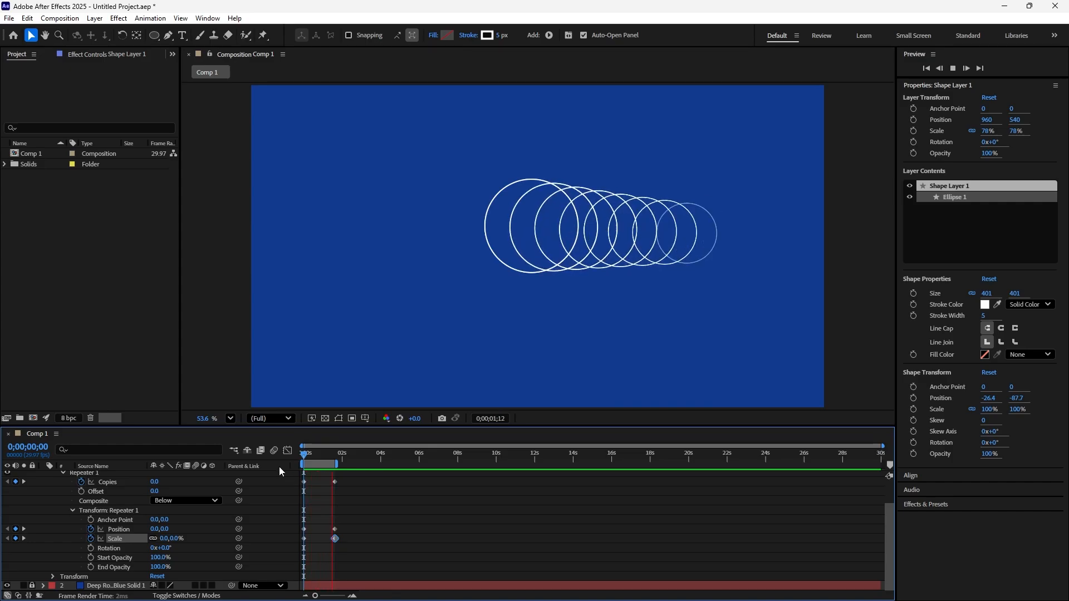
key(space)
click(315, 456)
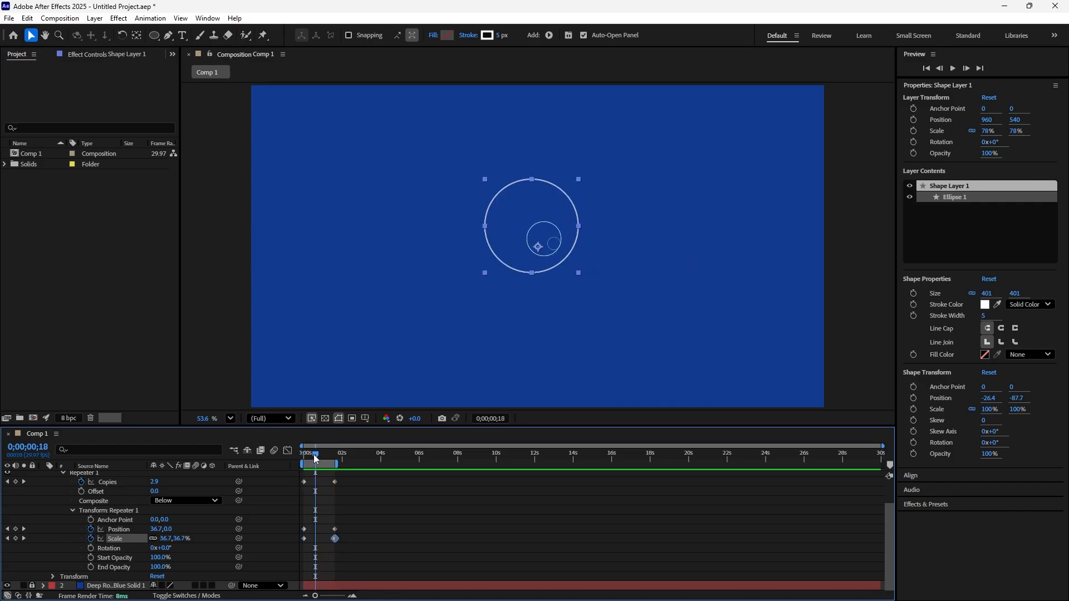
drag(313, 454, 297, 460)
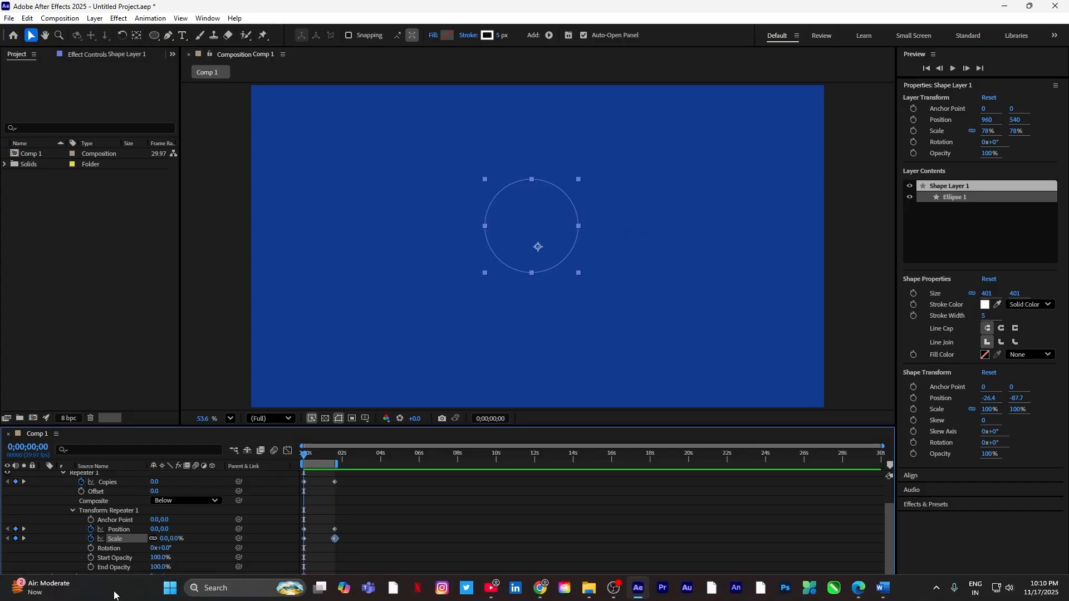
Set a starting Rotation keyframe for Transform: Repeater 1 at 0;00;00;00 and go to the keyframe time 0;00;01;19.
click(91, 549)
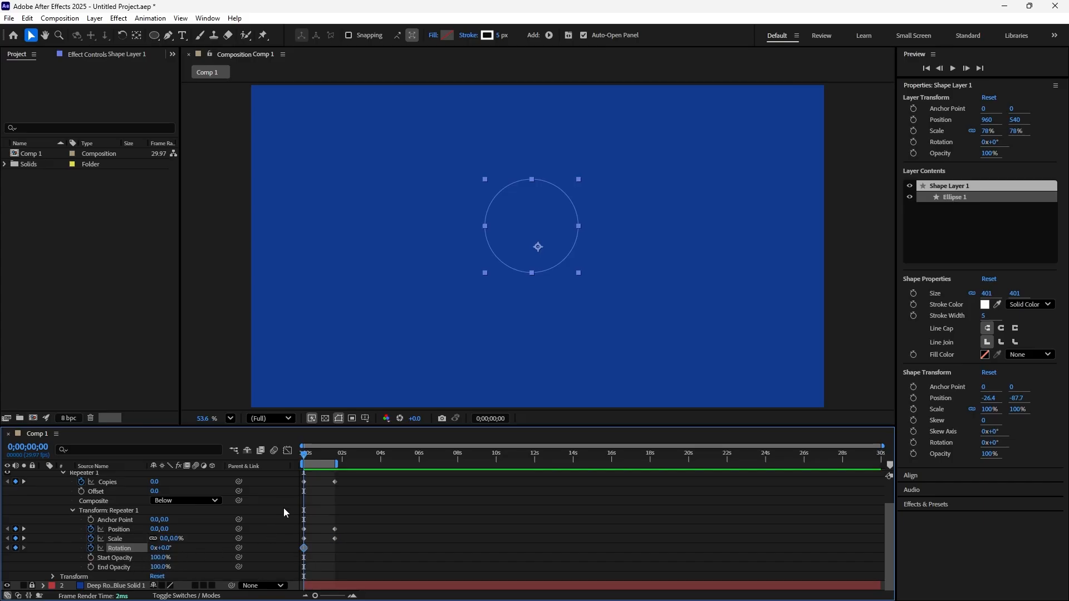
click(24, 530)
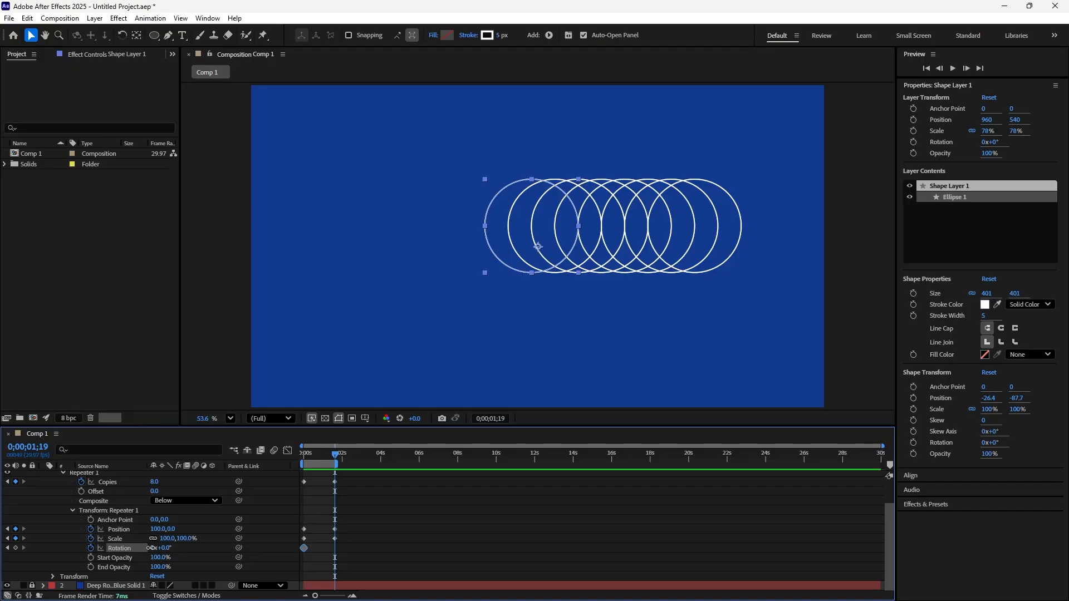
Try a Rotation of -12x+0.0° for Transform: Repeater 1 at 0;00;01;19 and preview the animation from the start.
drag(148, 548, 145, 550)
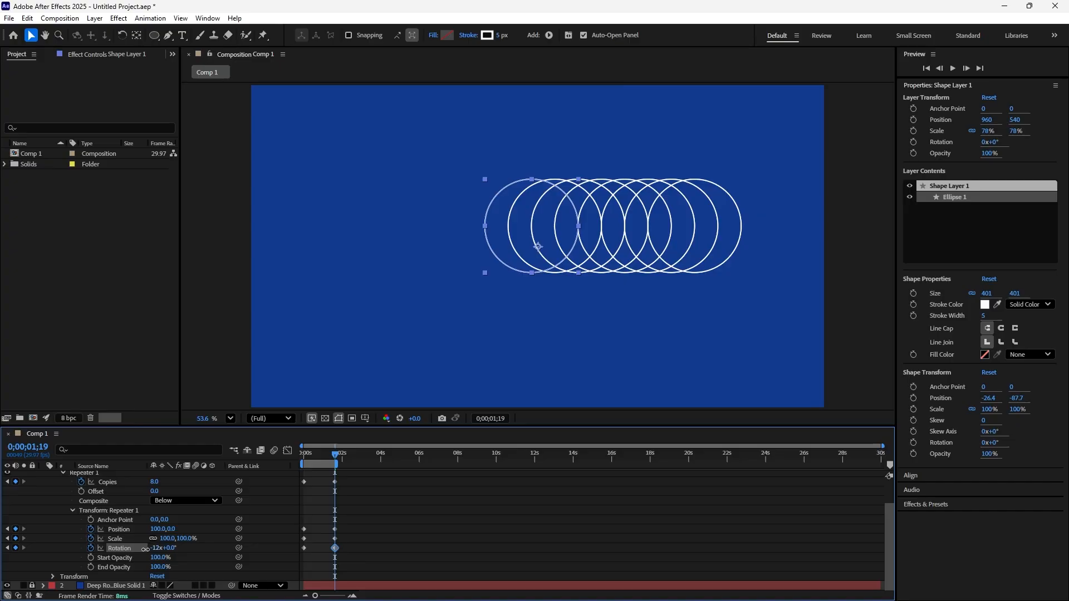
key(space)
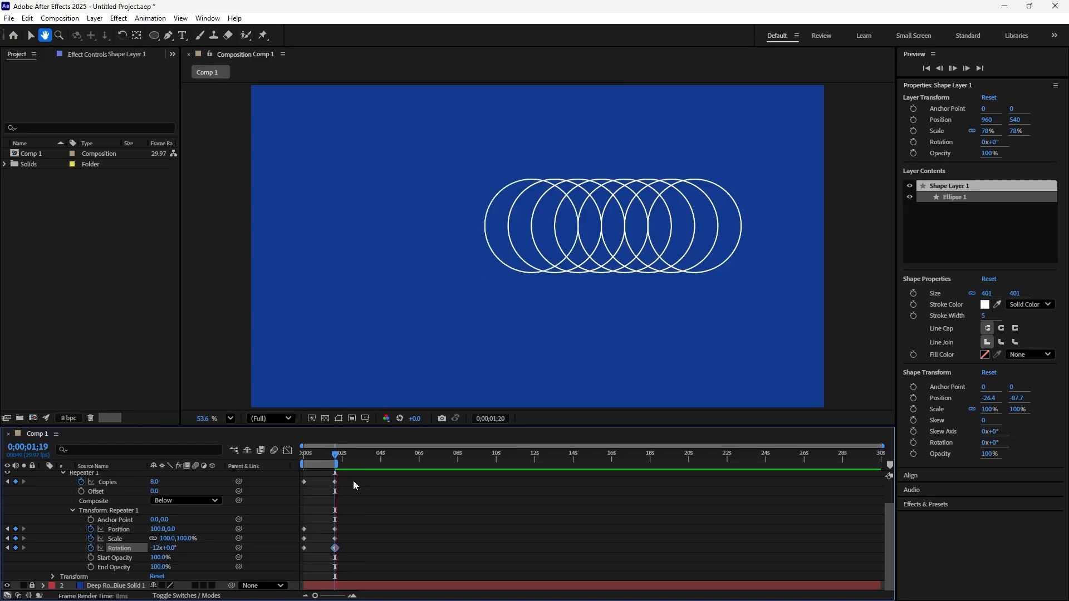
drag(361, 454, 301, 459)
key(space)
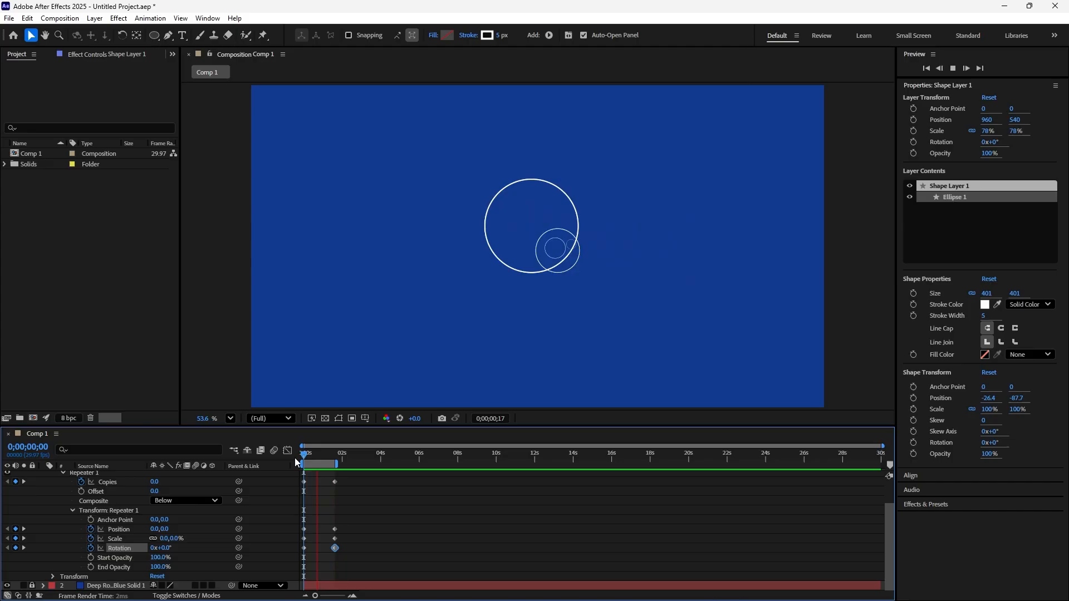
key(space)
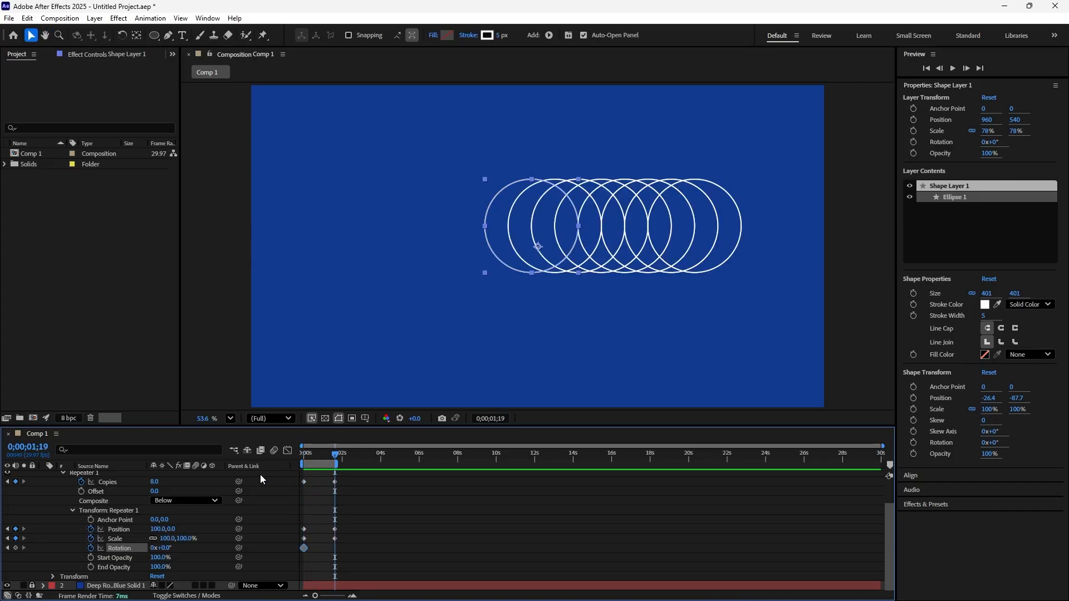
Keyframe the Start Opacity of Transform: Repeater 1 at 0% at 0;00;00;00.
drag(334, 462, 301, 465)
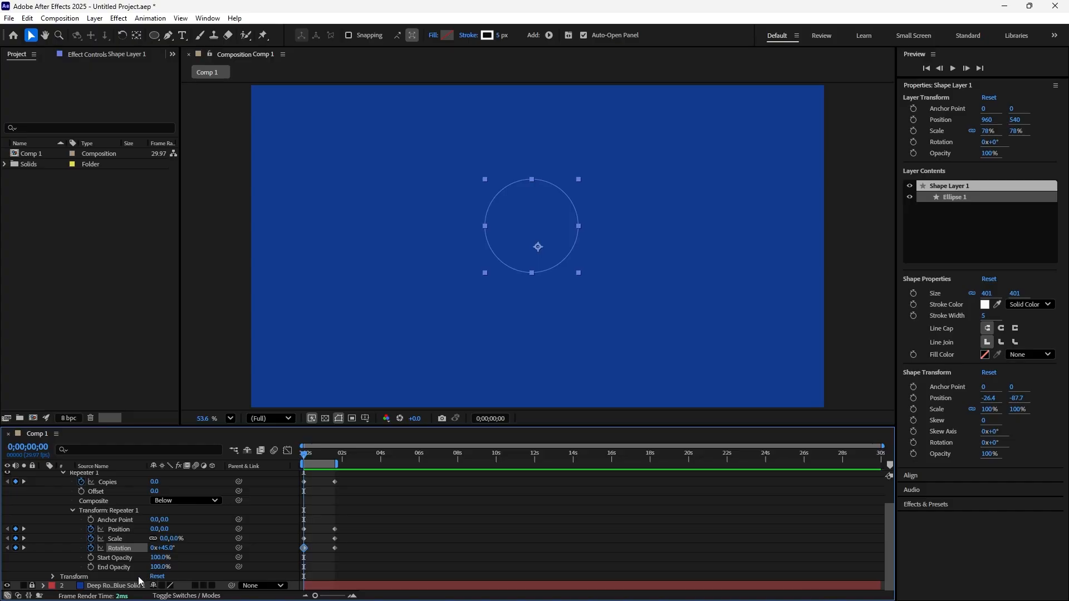
click(92, 559)
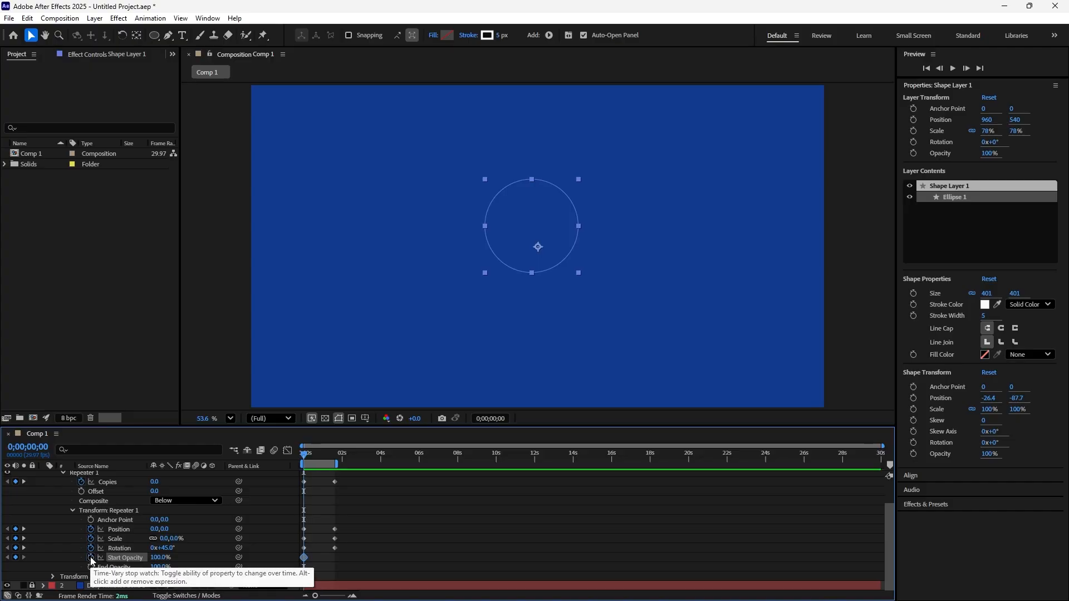
click(160, 557)
text(0)
key(Return)
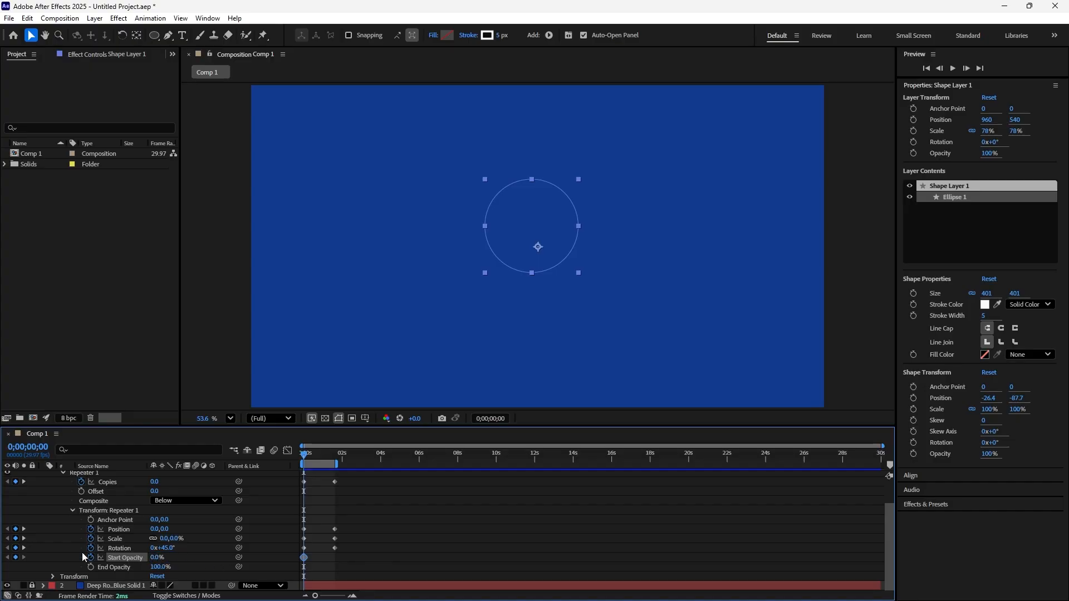
Keyframe the Start Opacity of Transform: Repeater 1 at 100% at 0;00;01;19 and preview the animation from the start.
click(23, 548)
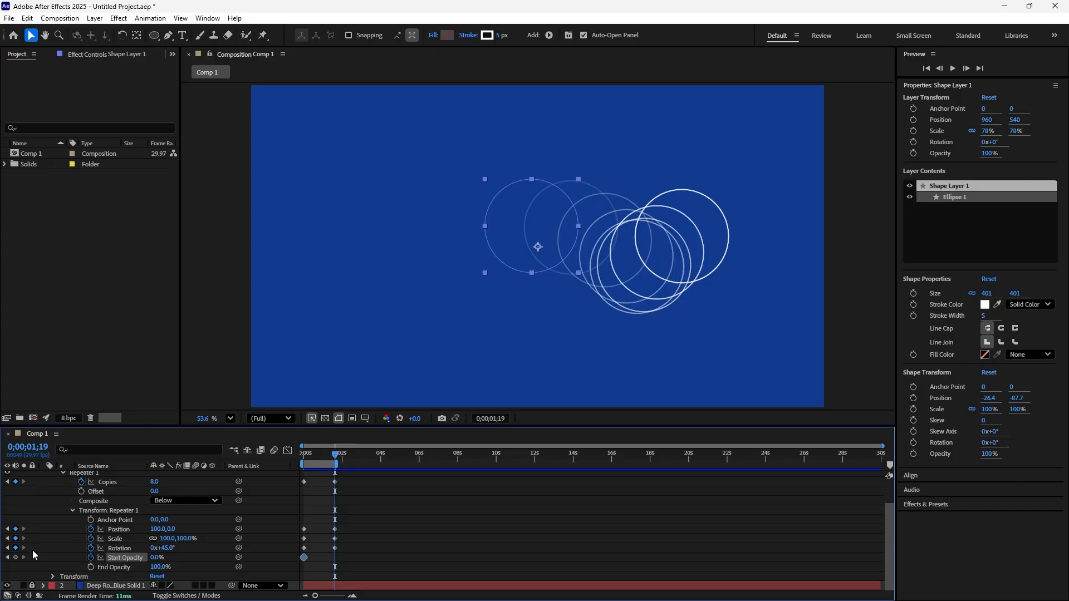
click(157, 559)
text(100)
key(Return)
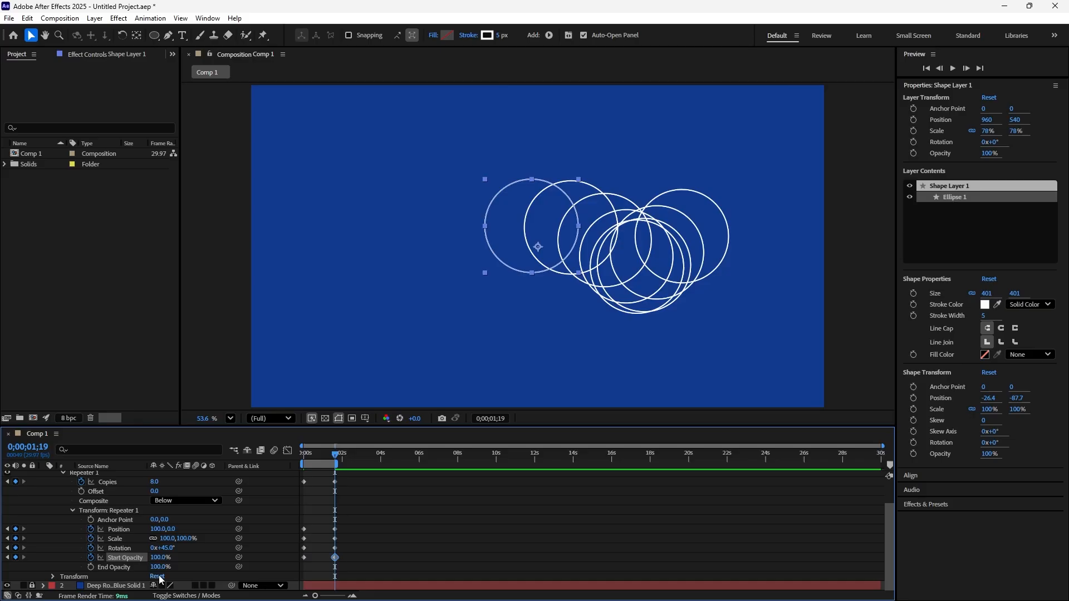
drag(334, 460, 289, 468)
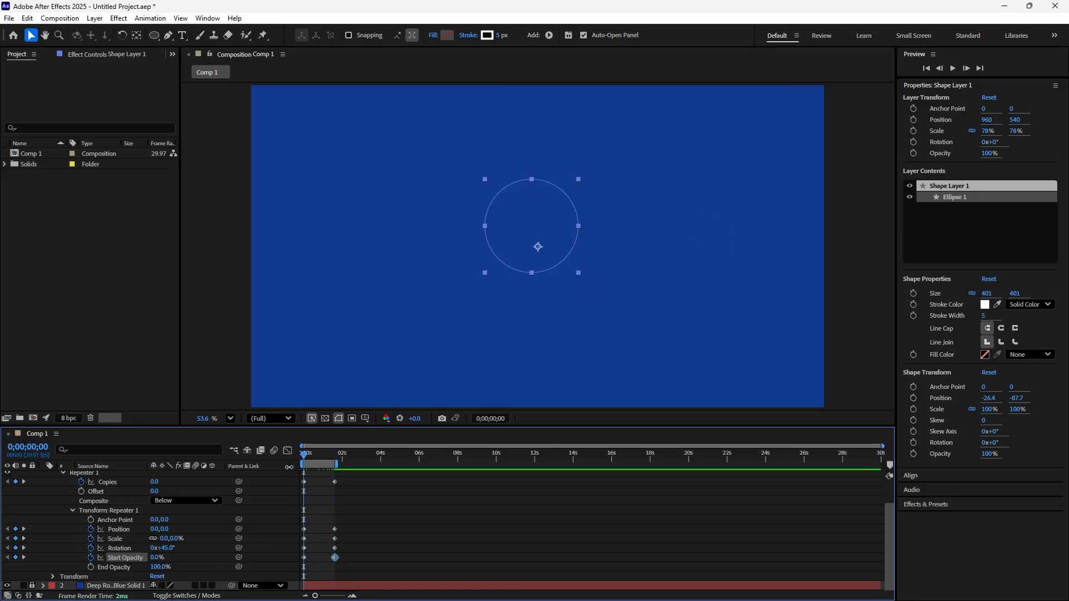
key(space)
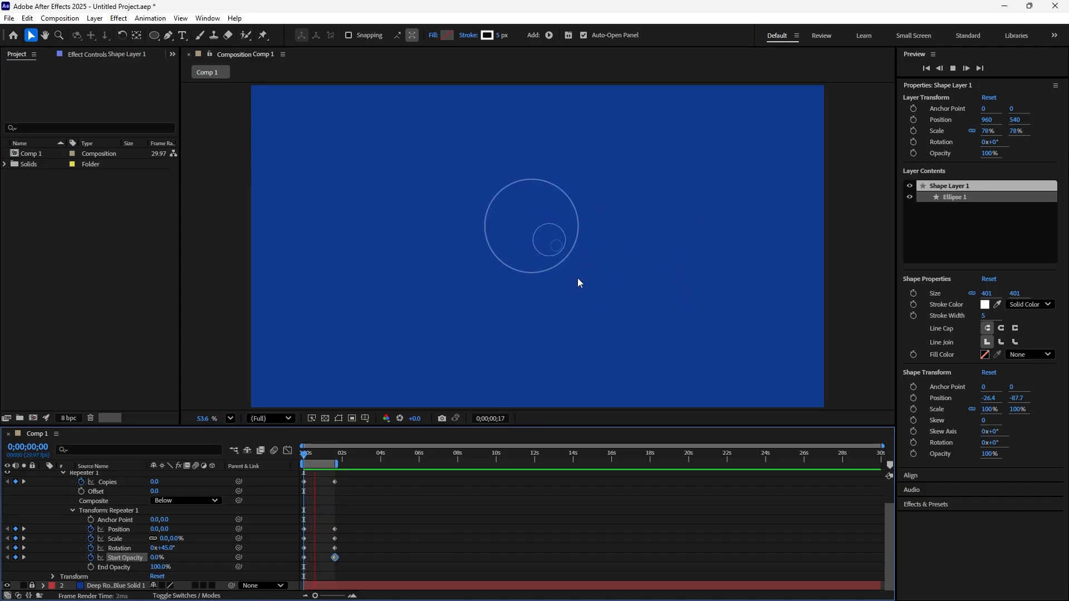
click(308, 462)
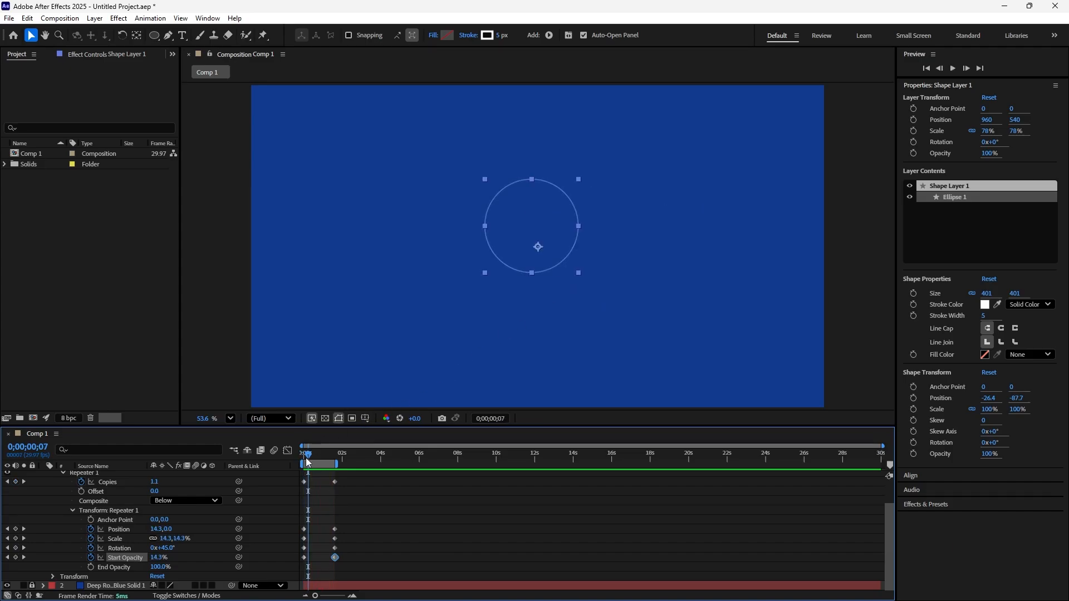
drag(310, 457, 304, 457)
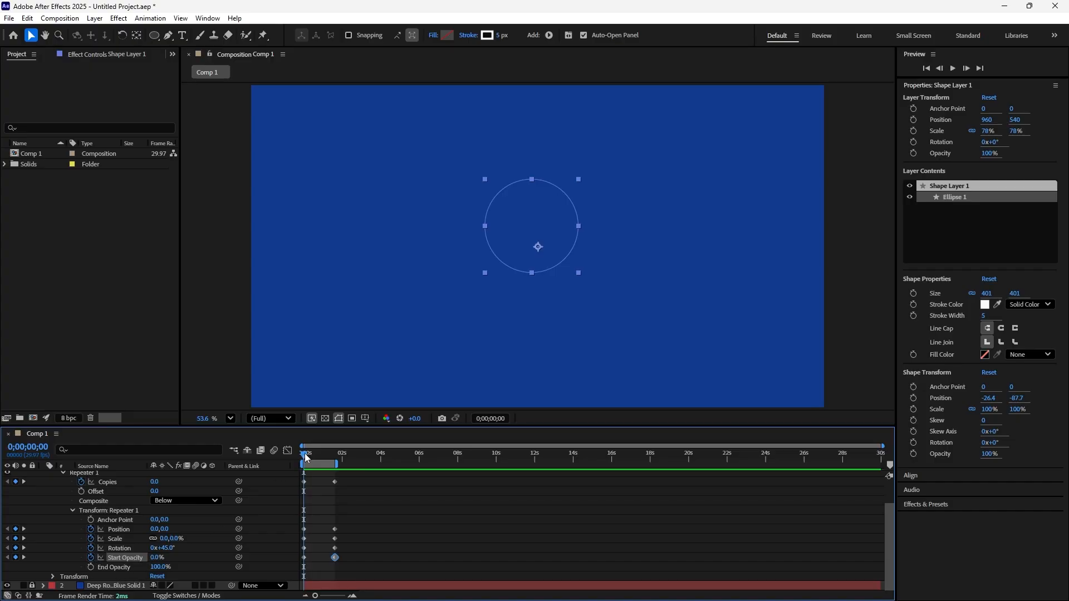
Set the Repeater's Copies keyframe at 0;00;00;00 to 11 and preview the animation.
mouse_move(306, 458)
mouse_down()
mouse_move(335, 474)
mouse_move(303, 472)
mouse_up()
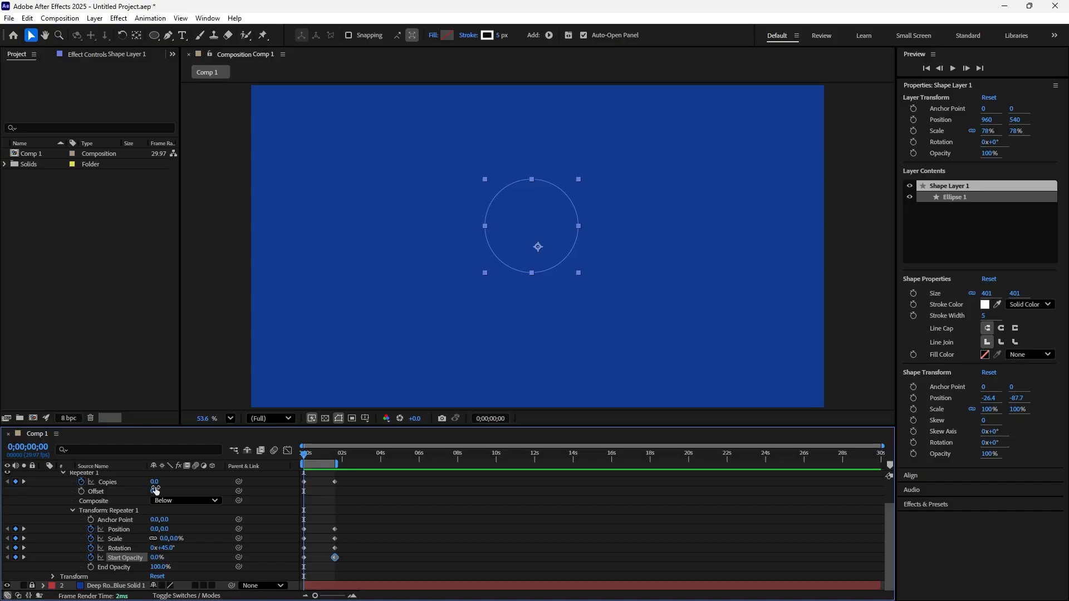
drag(152, 482, 159, 484)
key(space)
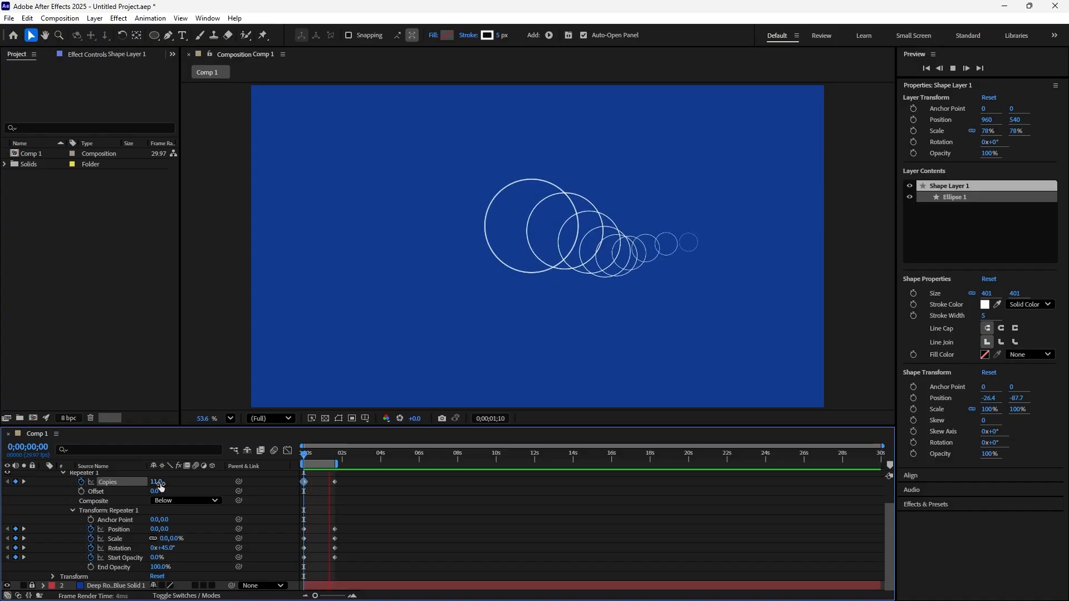
key(space)
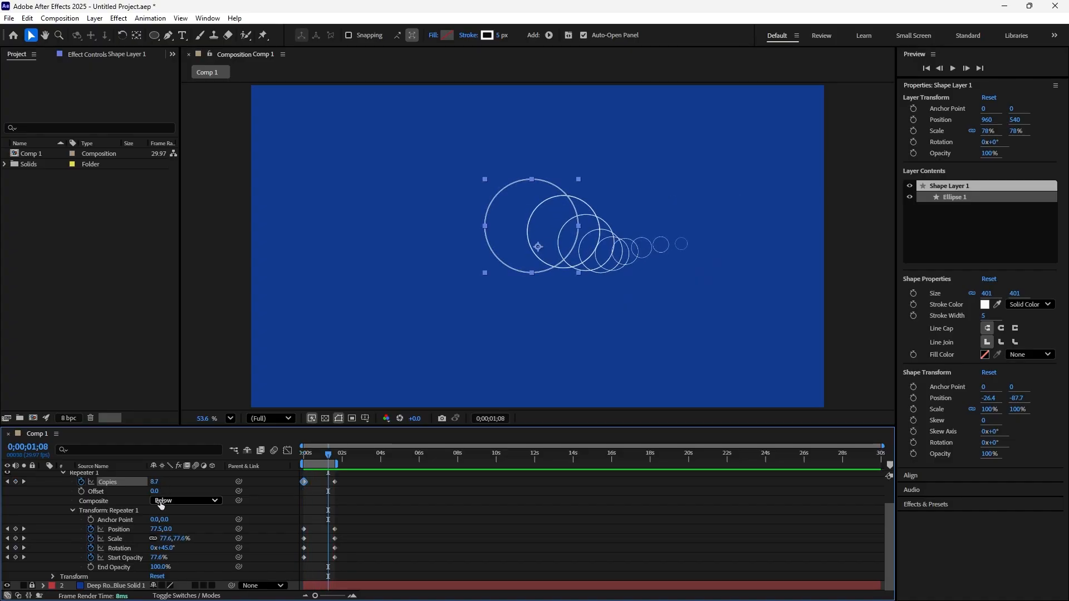
drag(328, 458, 301, 465)
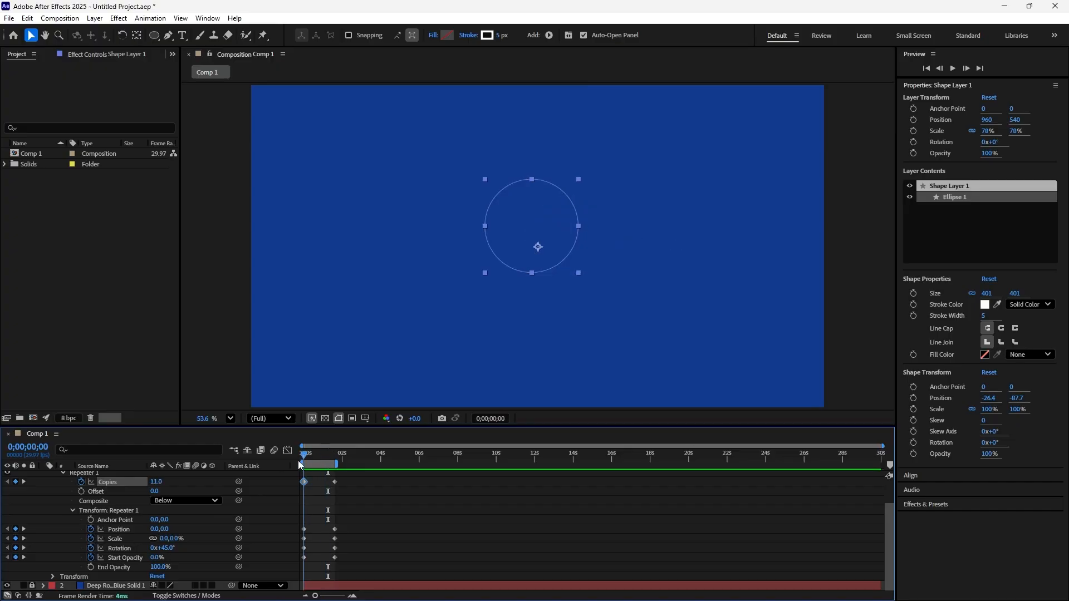
Keyframe the Repeater's Offset from 0 at 0;00;00;00 to -14 at 0;00;01;19 and preview the animation from the start.
click(82, 492)
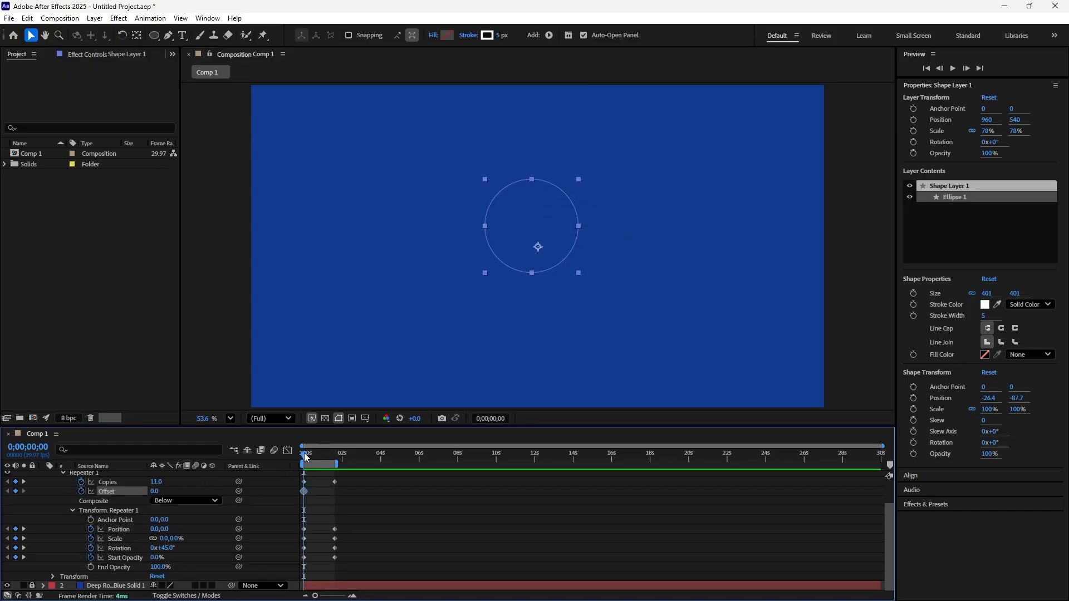
drag(306, 457, 337, 474)
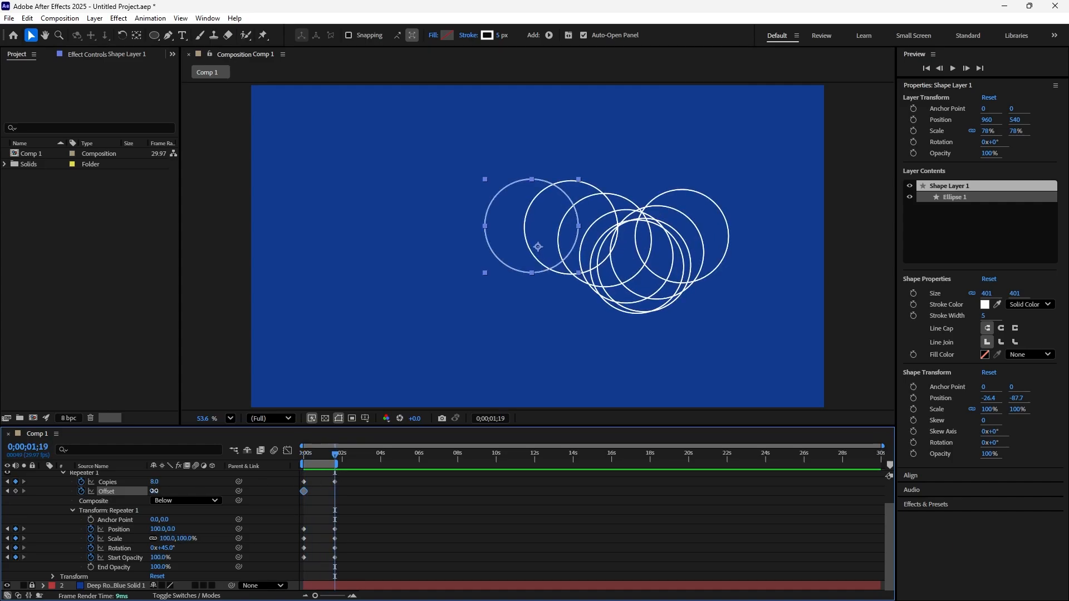
mouse_move(154, 492)
mouse_down()
mouse_move(163, 492)
mouse_move(151, 495)
mouse_up()
key(space)
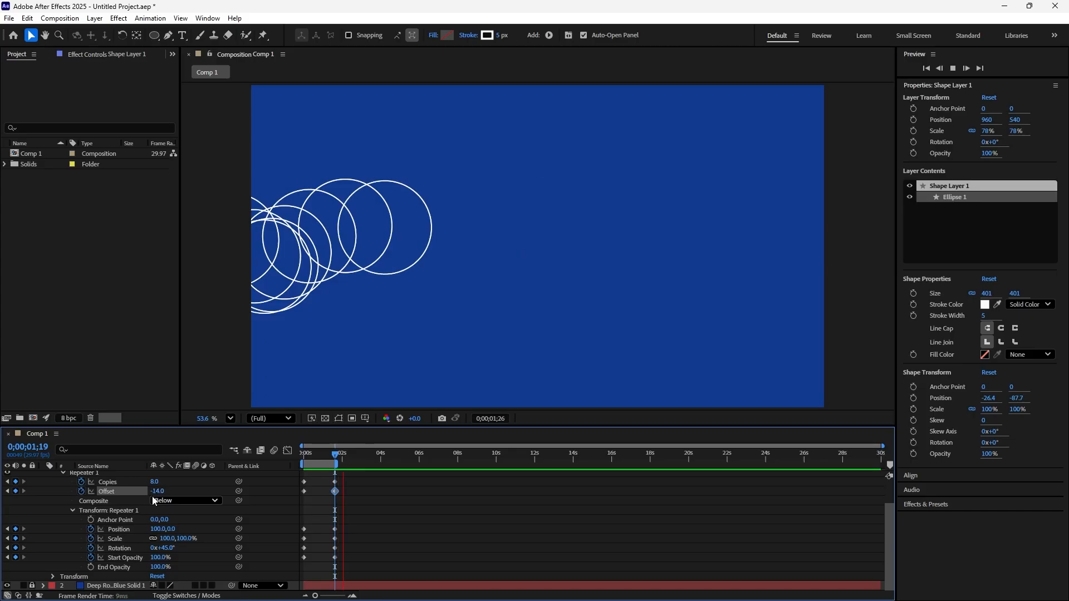
key(space)
drag(359, 458, 285, 465)
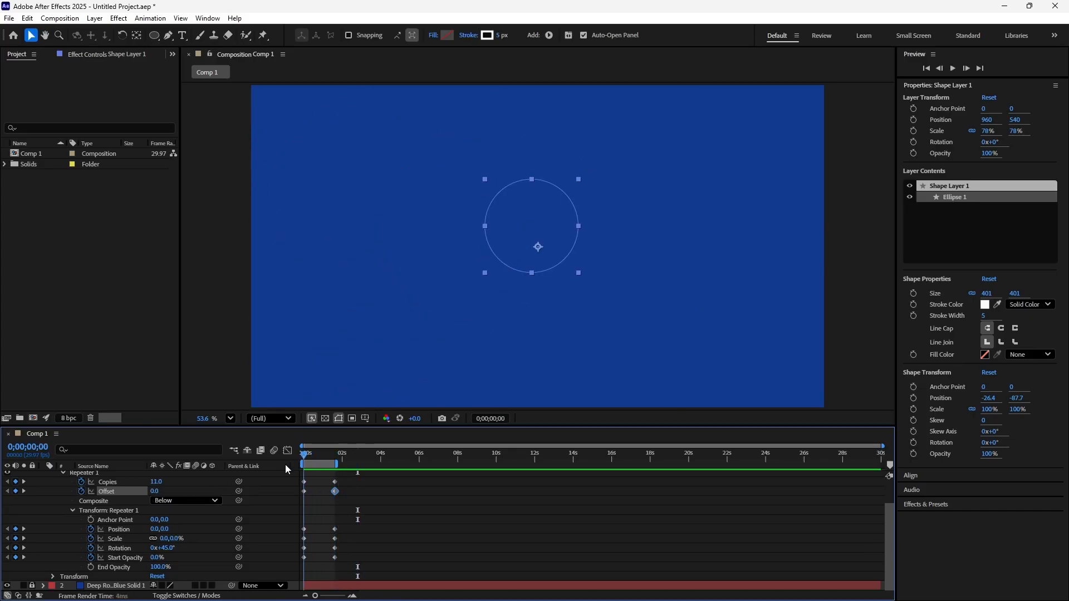
key(space)
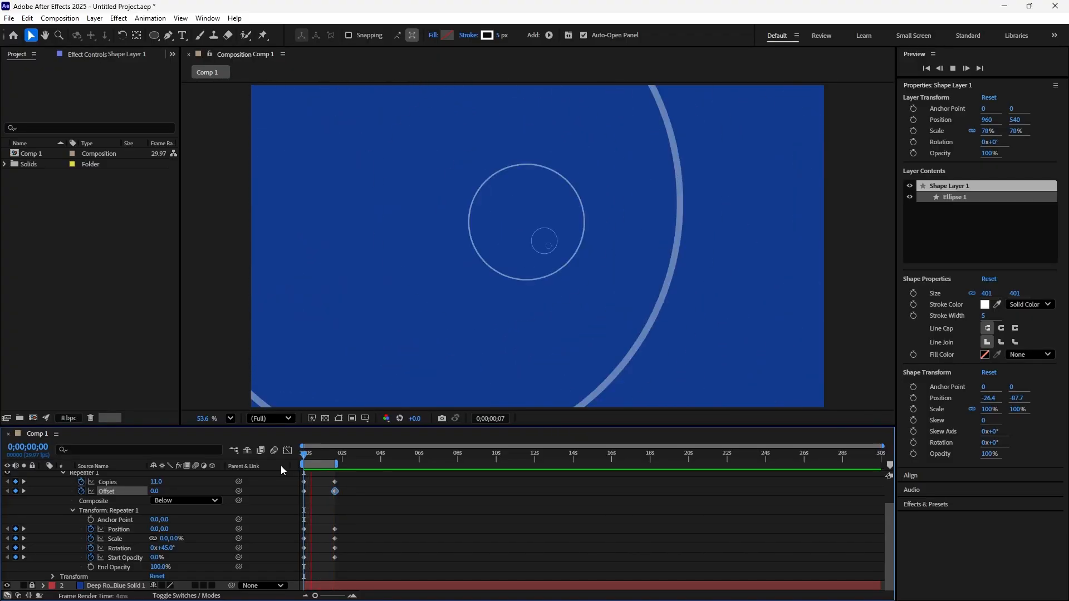
Try an Offset of 25 for the Repeater's keyframe at 0;00;01;19 and preview the animation from the start.
drag(318, 457, 336, 470)
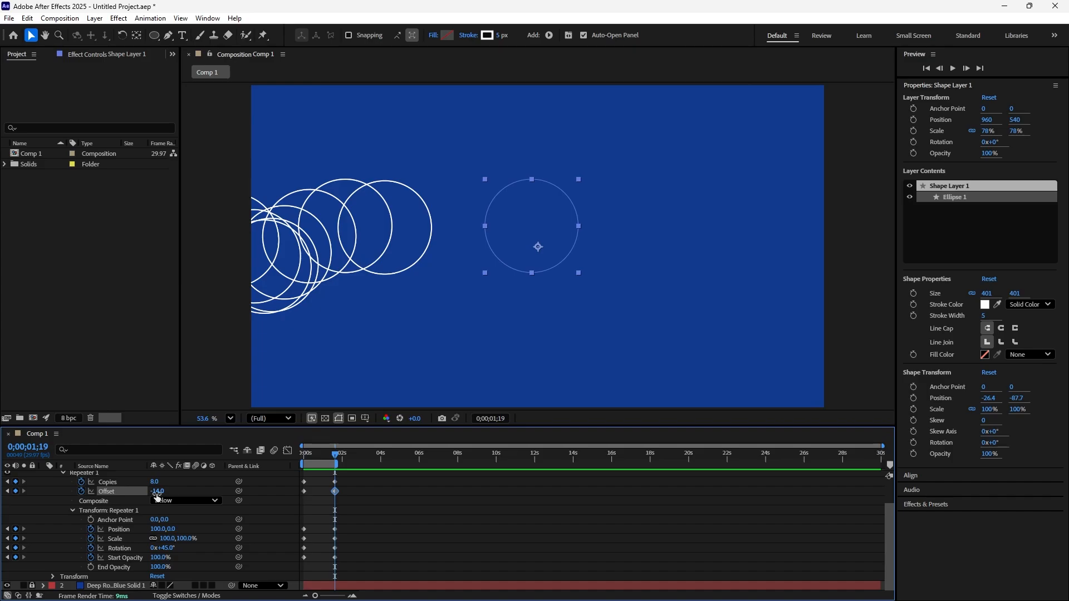
mouse_move(157, 496)
mouse_down()
mouse_move(150, 492)
mouse_move(178, 495)
mouse_up()
key(space)
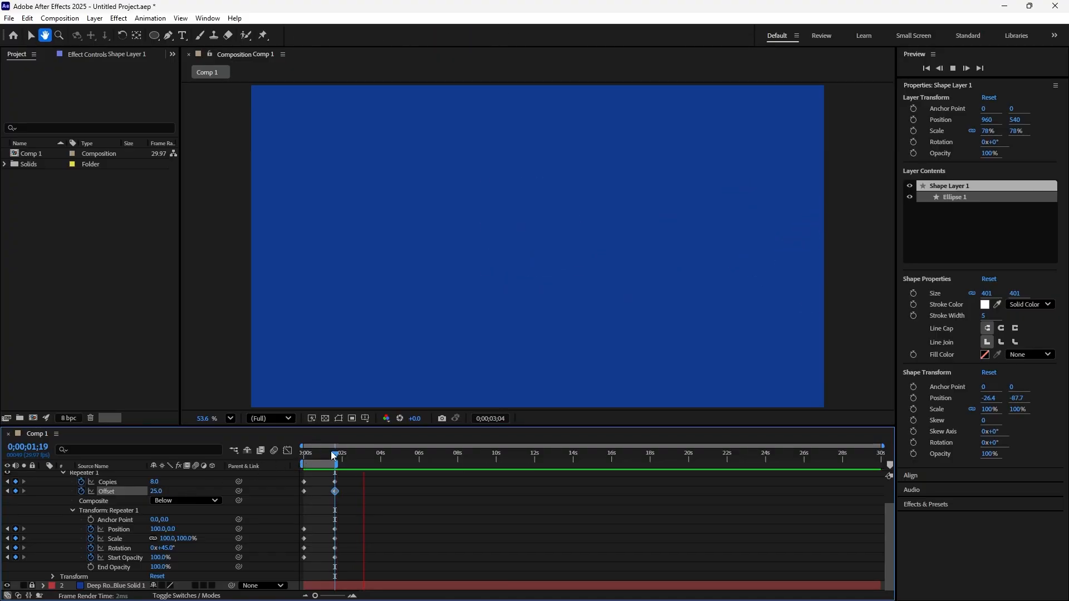
click(365, 455)
drag(364, 455, 303, 455)
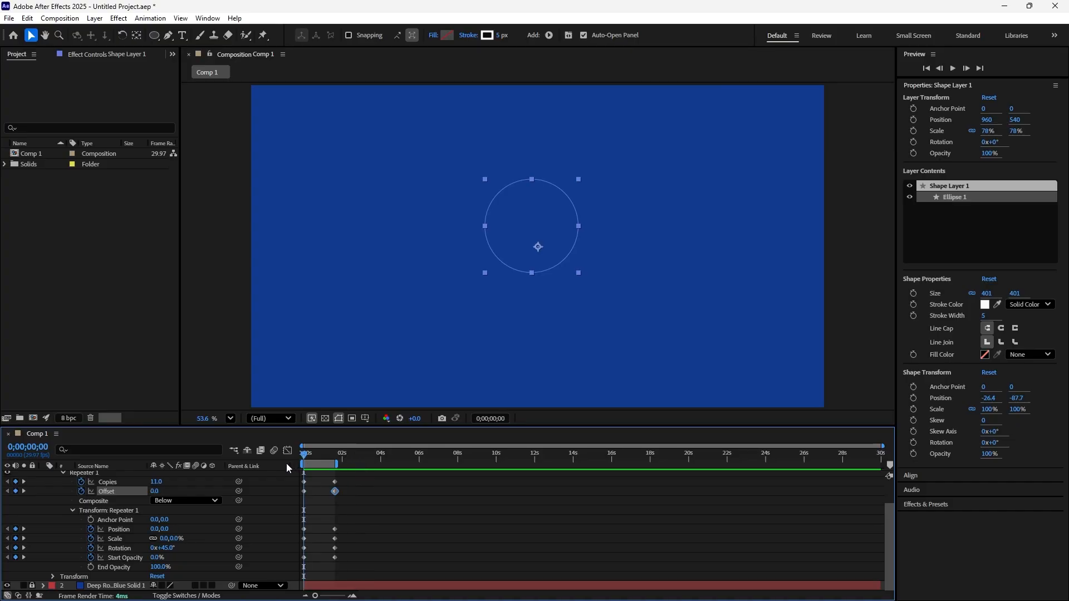
key(space)
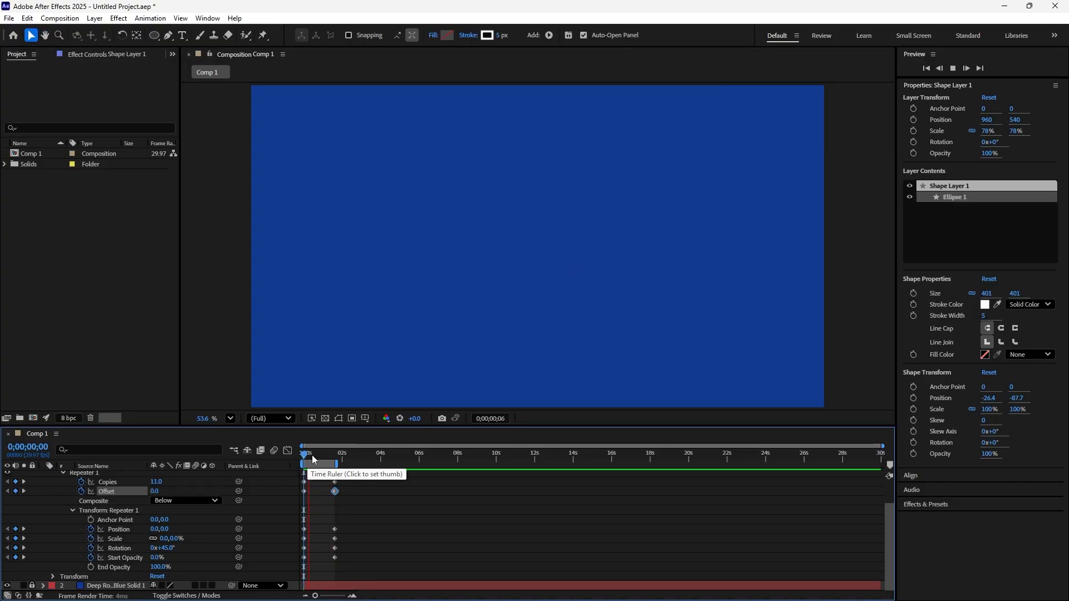
key(space)
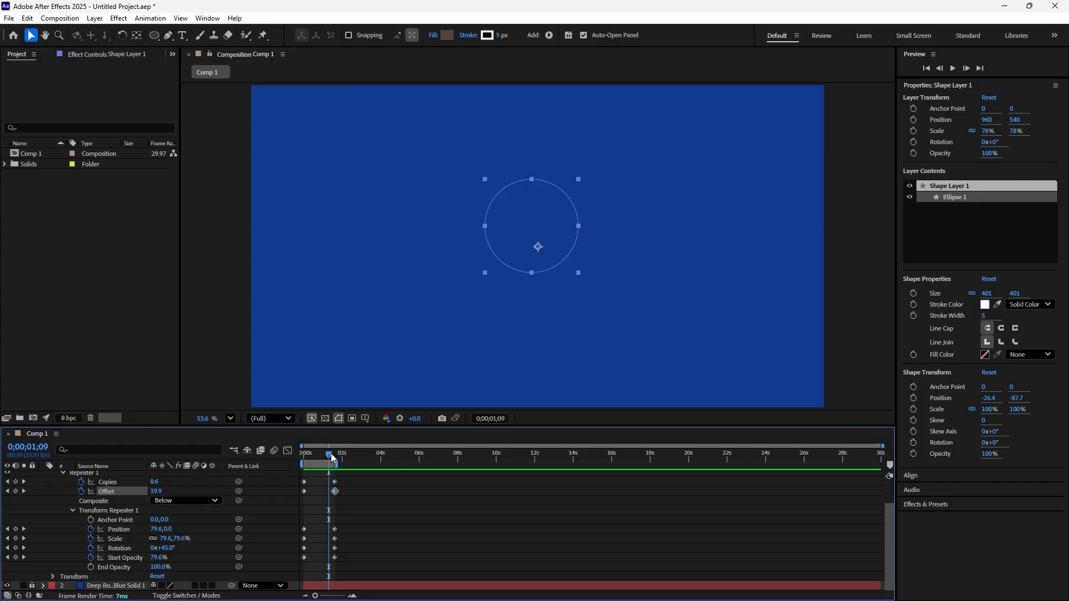
Set the Repeater's Offset keyframe at 0;00;01;19 to -10 and preview the animation from the start.
drag(331, 453, 336, 454)
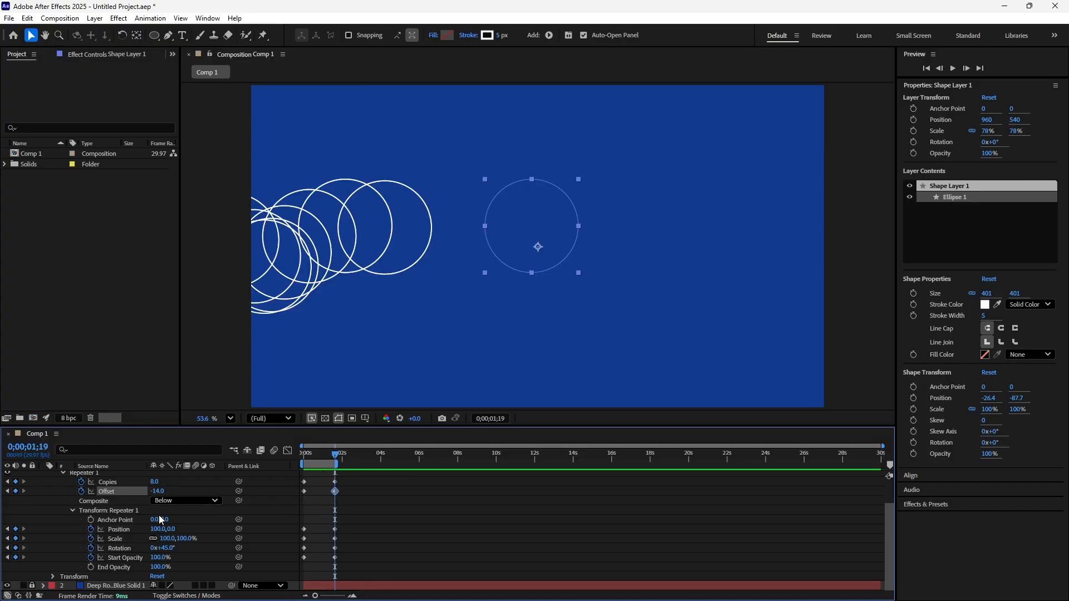
drag(157, 493, 163, 495)
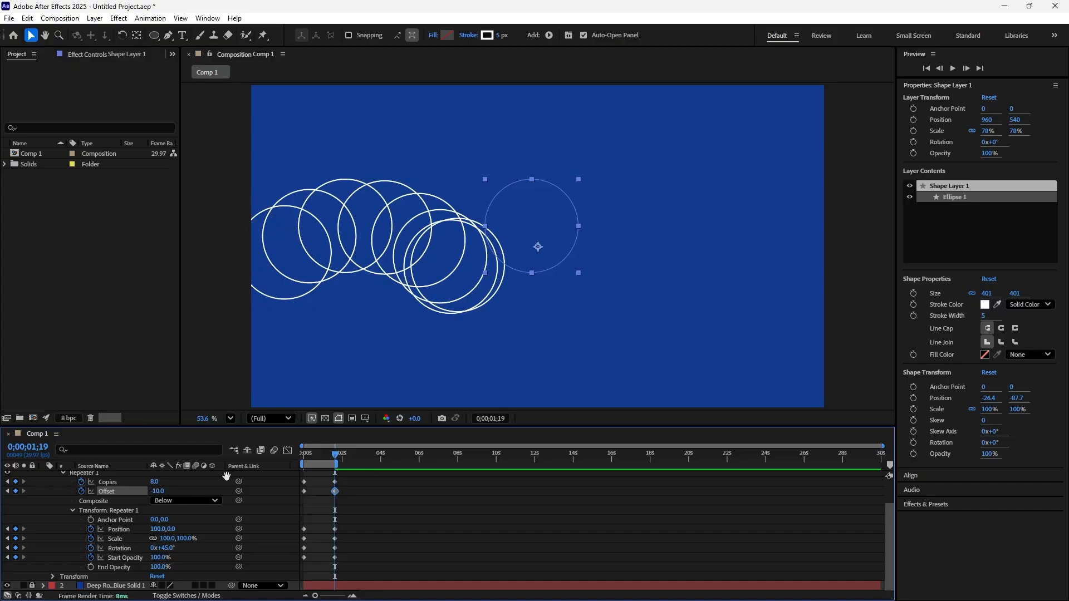
click(353, 454)
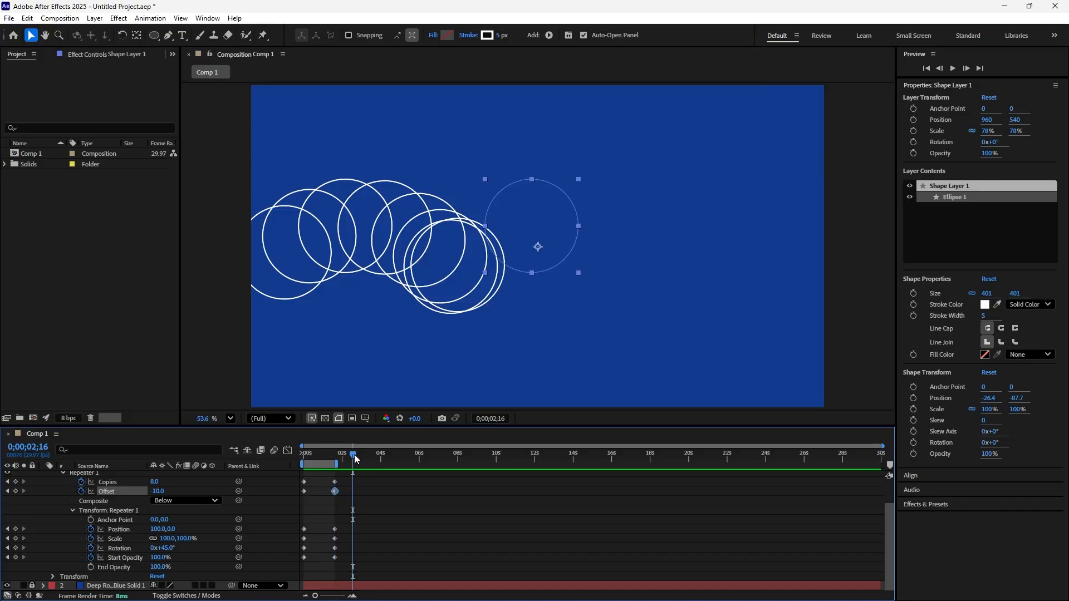
drag(342, 456, 278, 467)
key(space)
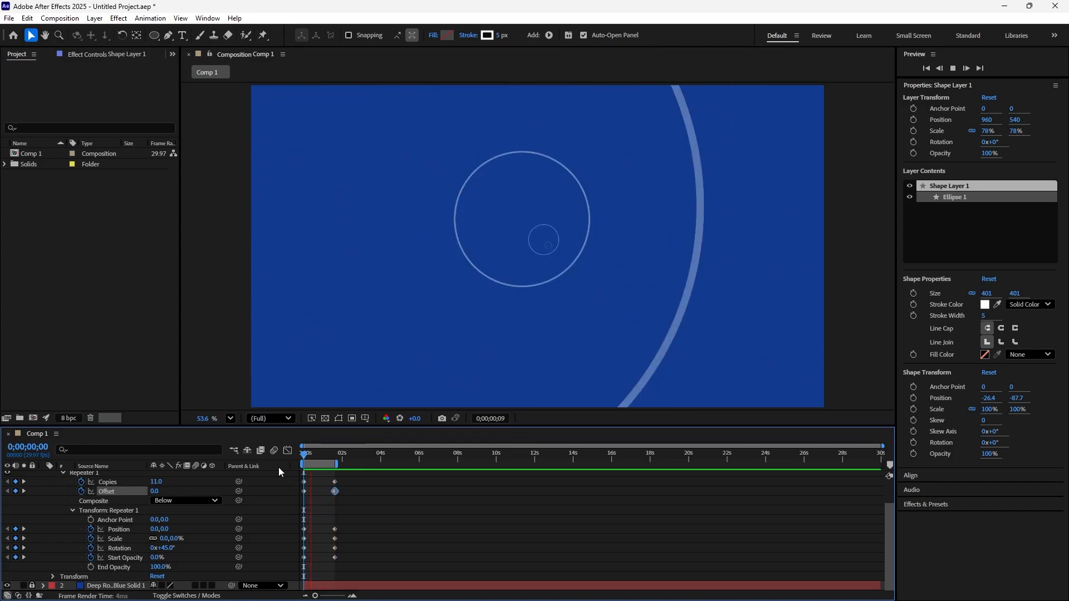
key(space)
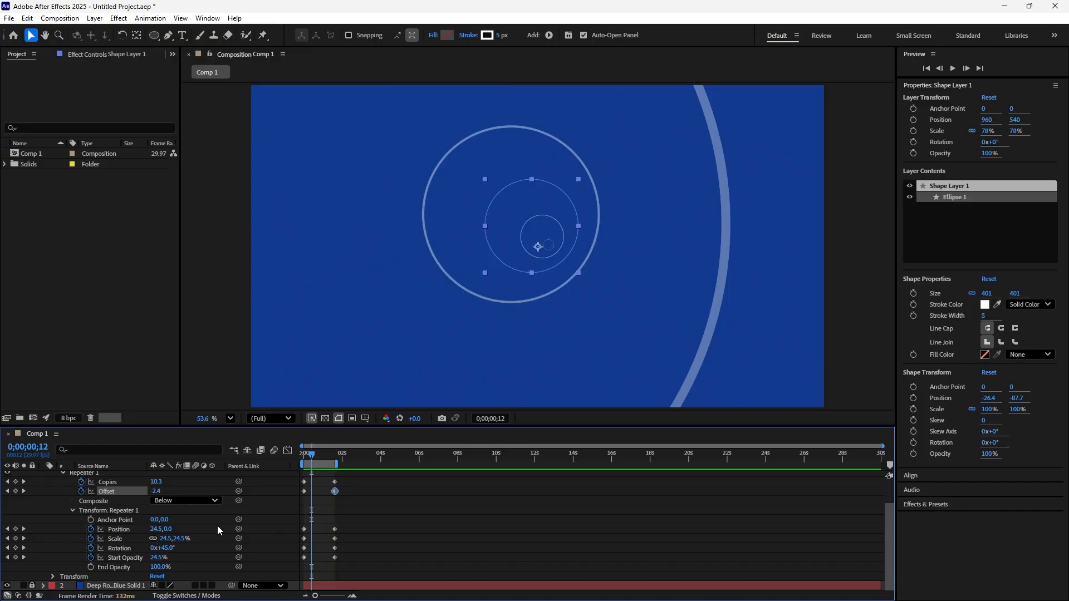
Set the Transform: Repeater 1 Rotation keyframe at 0;00;01;19 to 0x-20° and preview the animation from the start.
drag(313, 459, 305, 466)
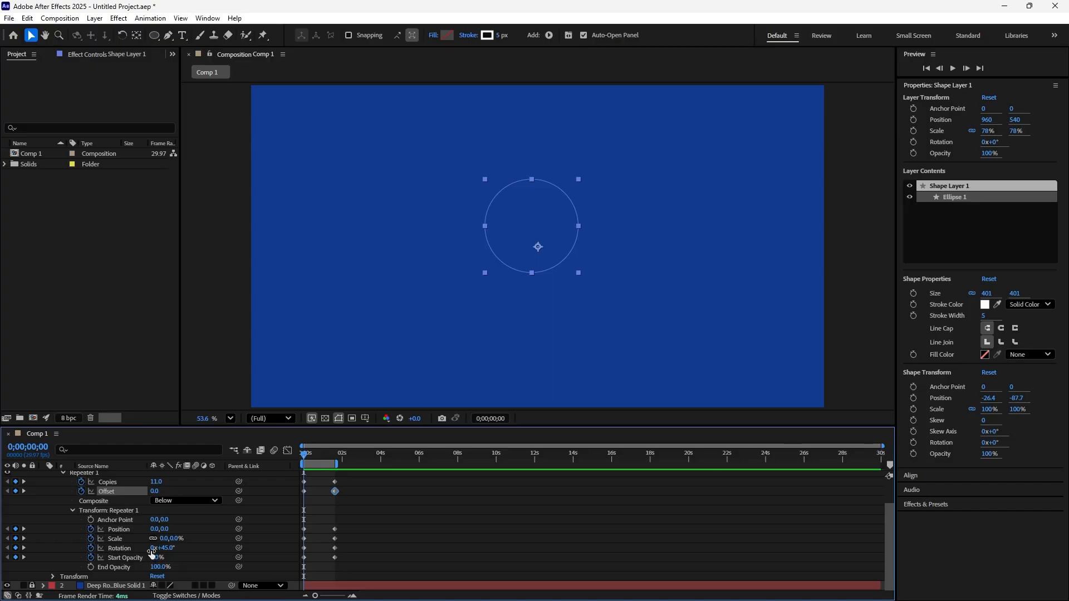
drag(306, 458, 338, 479)
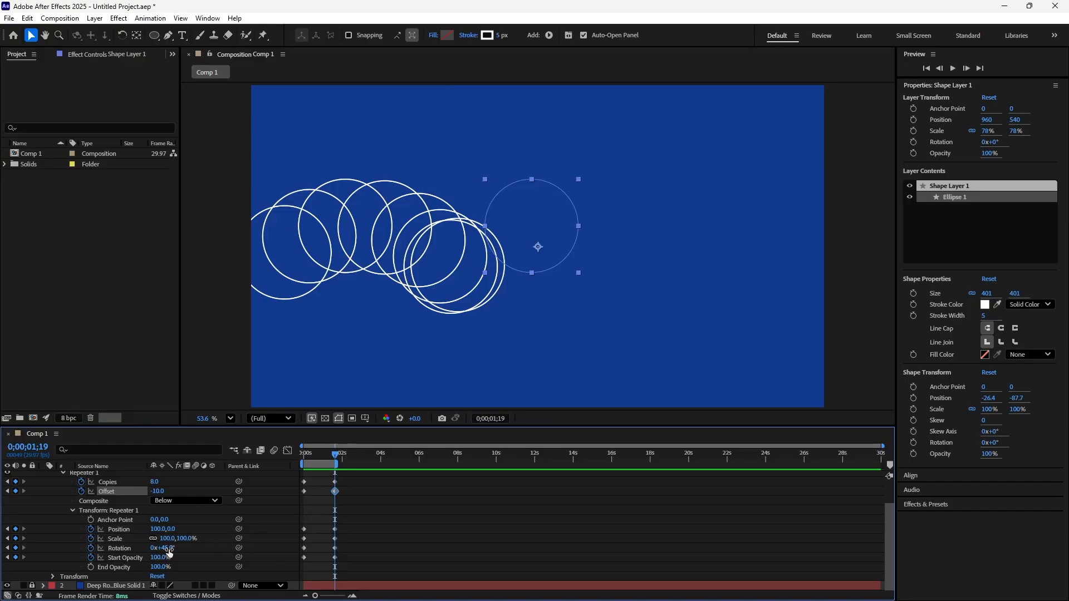
drag(169, 549, 173, 549)
drag(176, 550, 117, 533)
drag(327, 461, 293, 464)
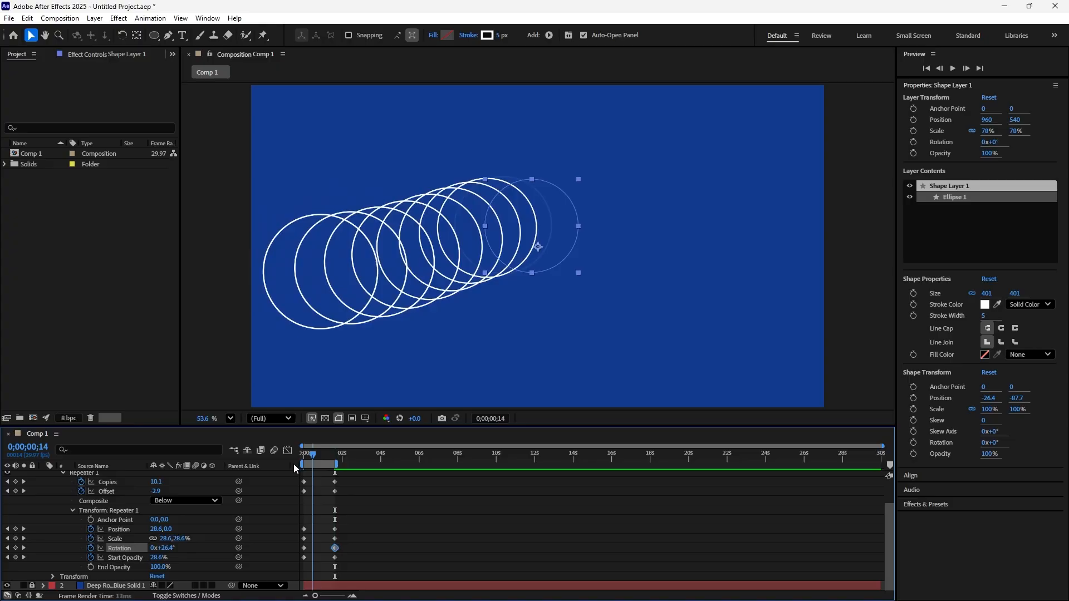
key(space)
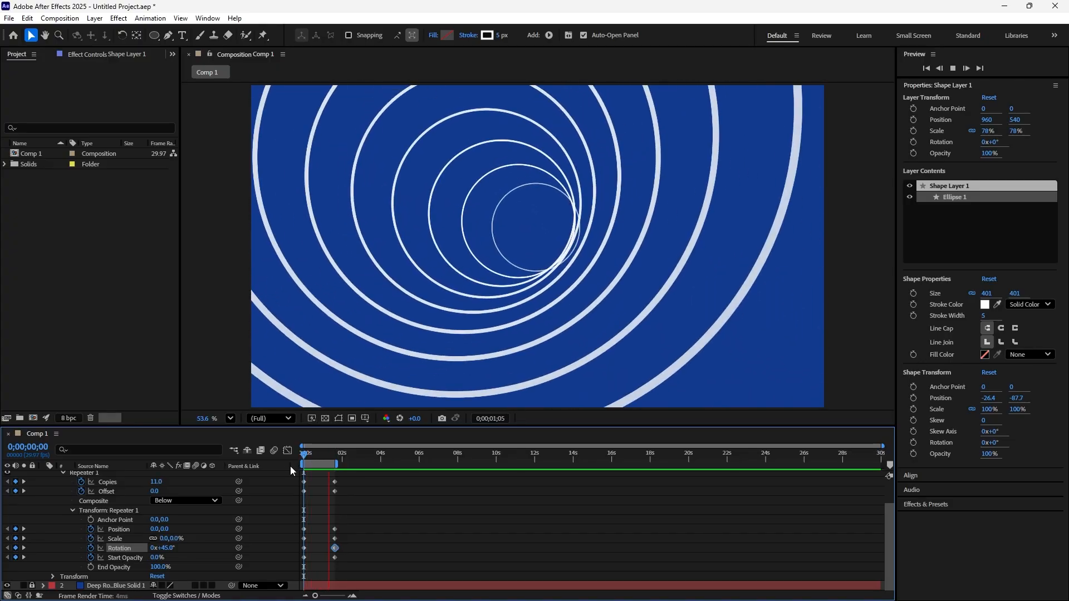
key(space)
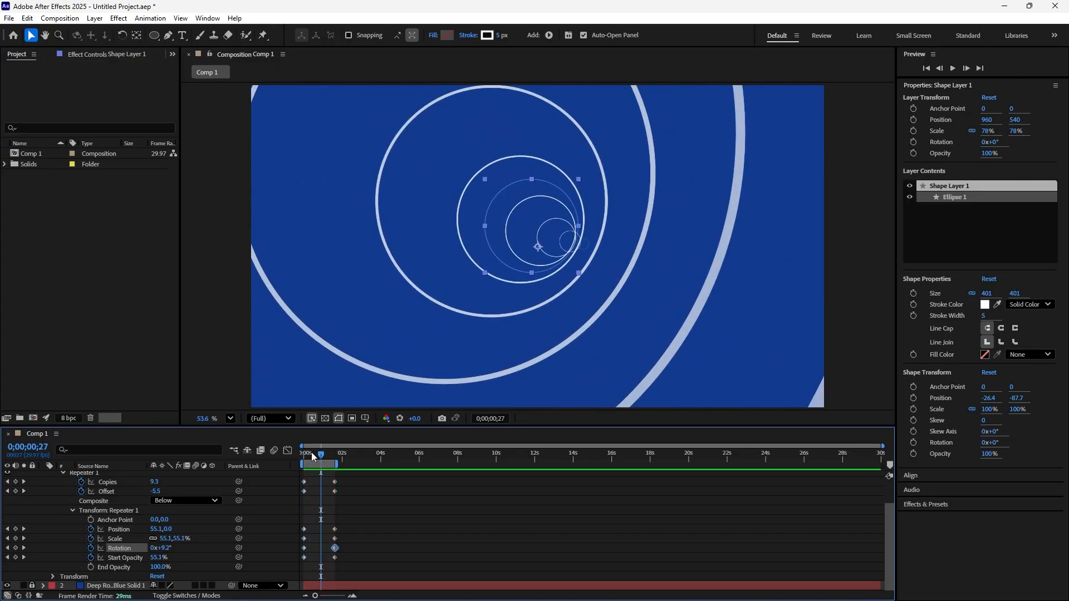
Set the Transform: Repeater 1 Rotation keyframe at 0;00;01;19 to -12x-20° and preview the animation from the start.
drag(321, 457, 300, 466)
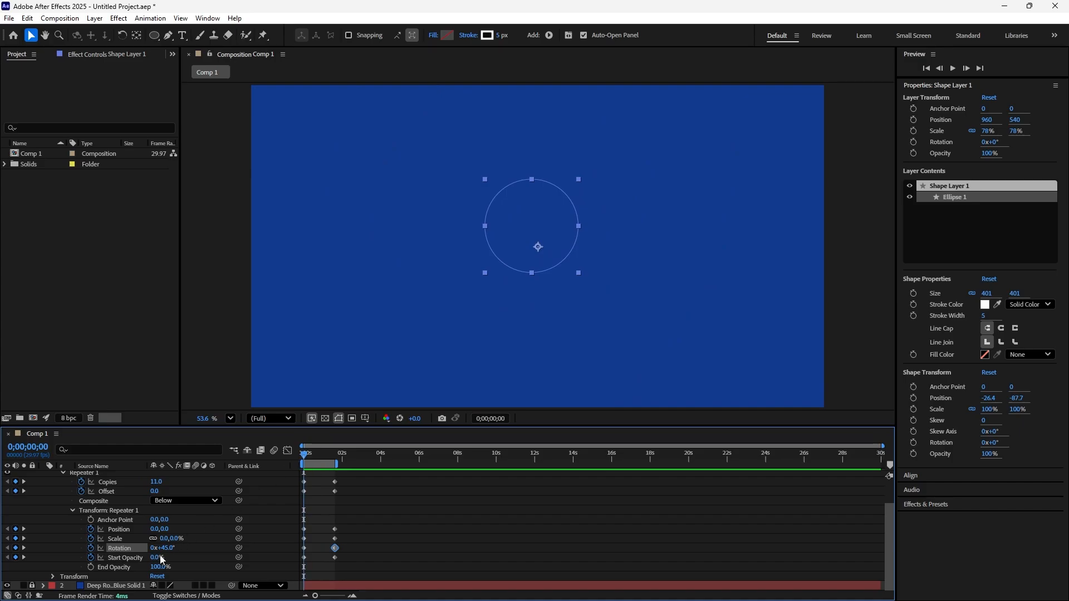
drag(308, 457, 336, 480)
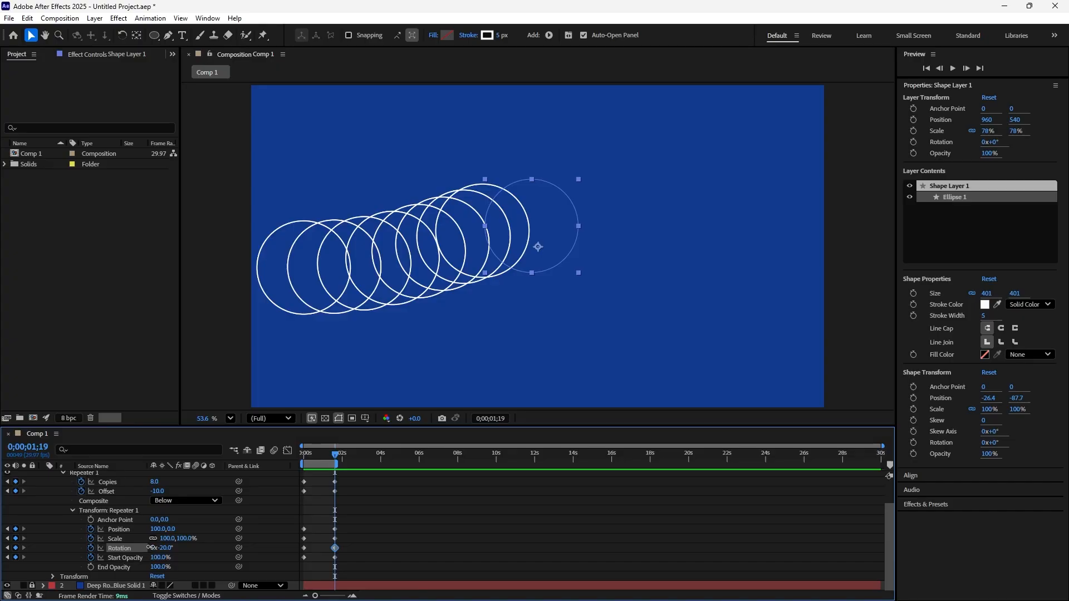
drag(150, 548, 145, 548)
key(space)
key(space)
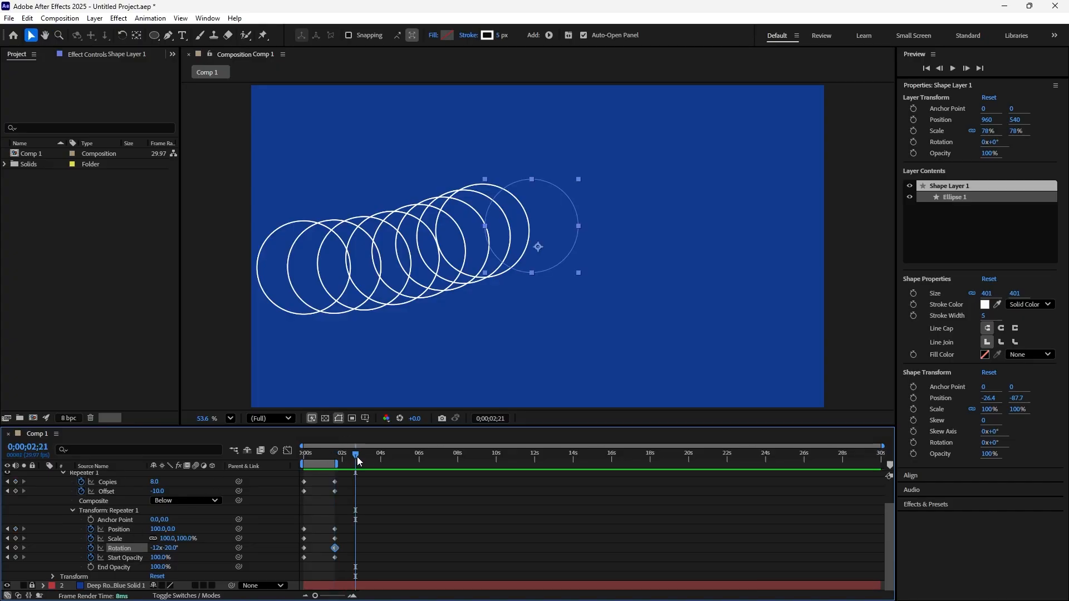
drag(358, 460, 302, 462)
key(space)
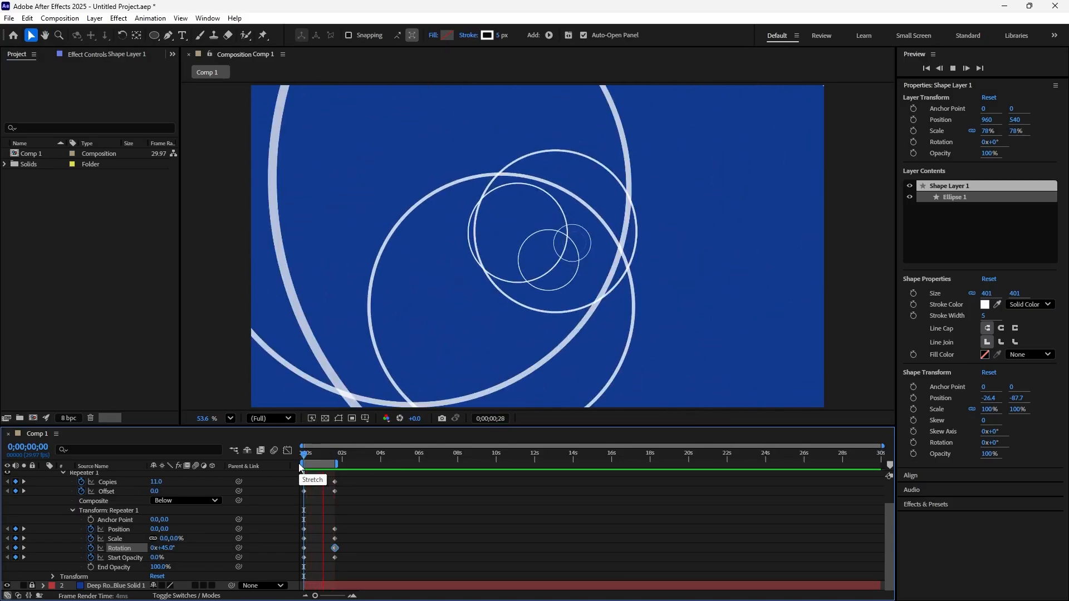
key(space)
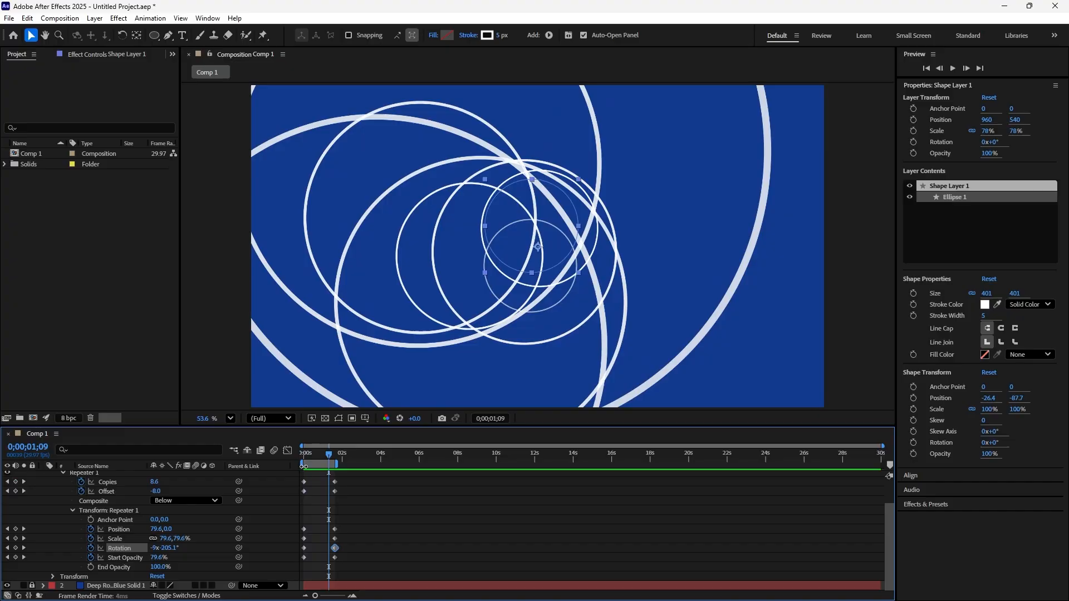
Keyframe the Transform: Repeater 1 Rotation at 12x+69.5° at 0;00;01;18 and preview the animation.
drag(327, 457, 334, 466)
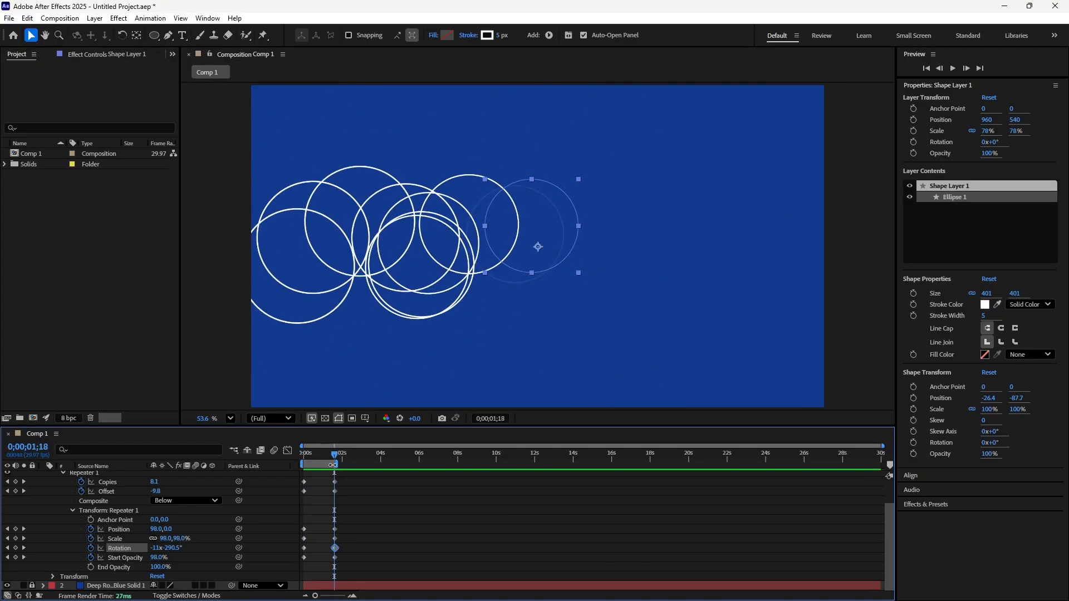
drag(157, 548, 171, 551)
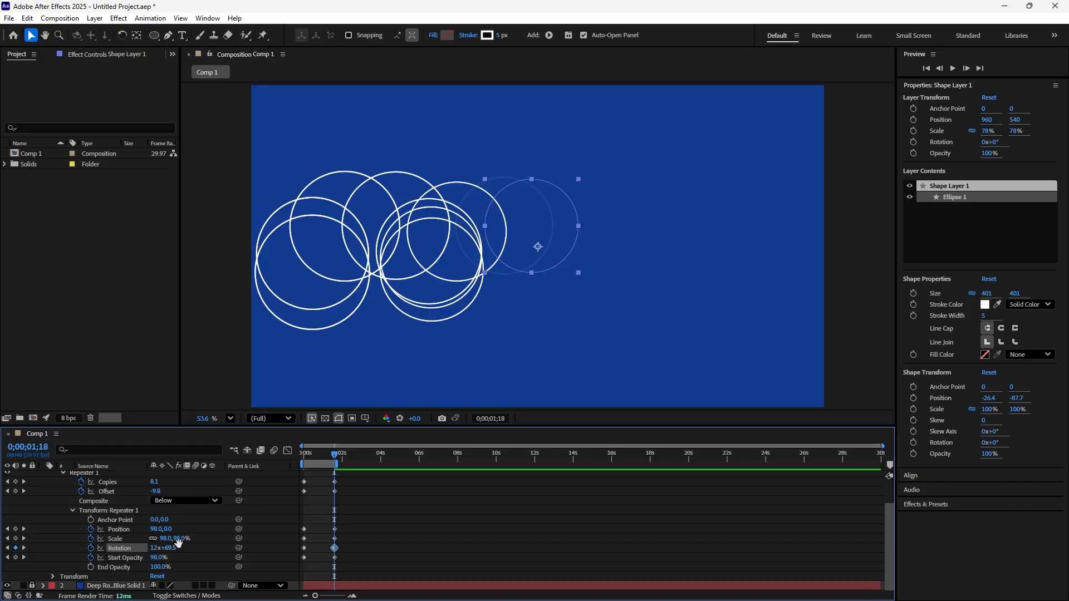
key(space)
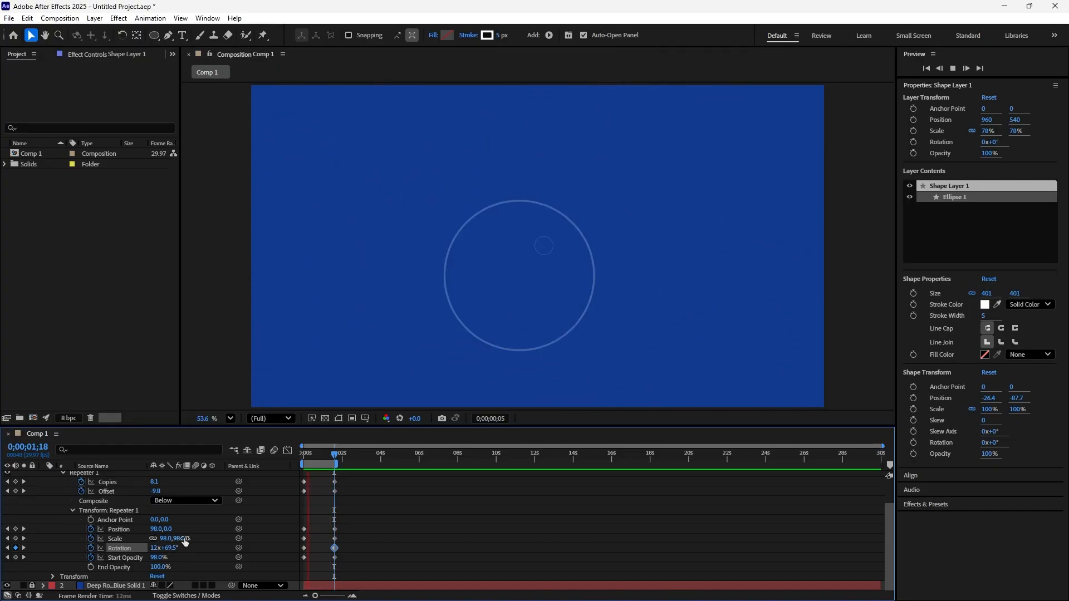
key(space)
Keyframe the Transform: Repeater 1 Rotation at 11x+152° at 0;00;01;17 and preview the animation.
drag(321, 457, 334, 469)
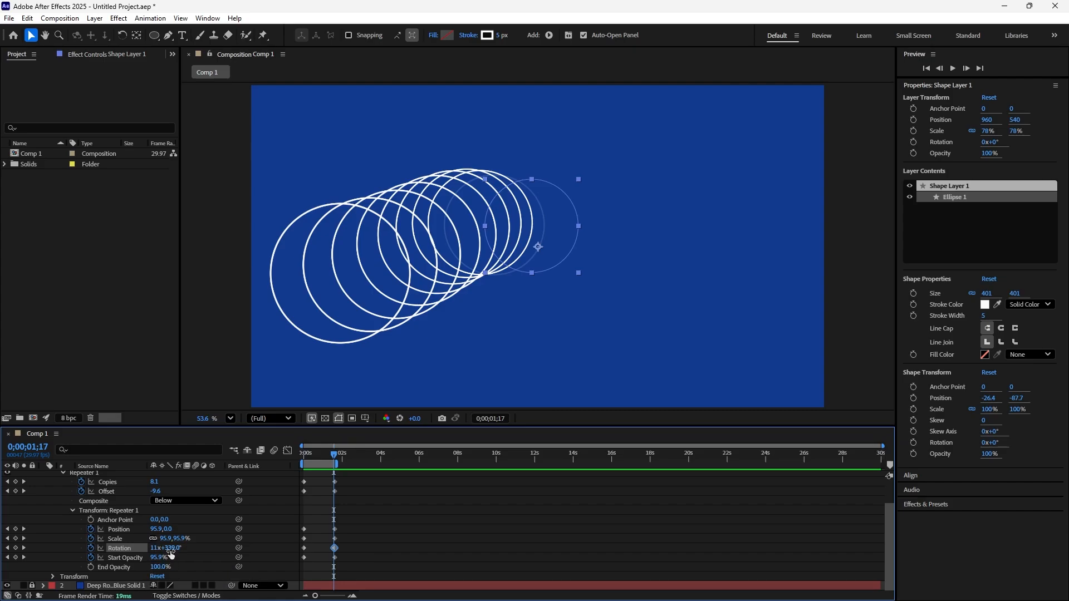
drag(172, 552, 30, 512)
key(space)
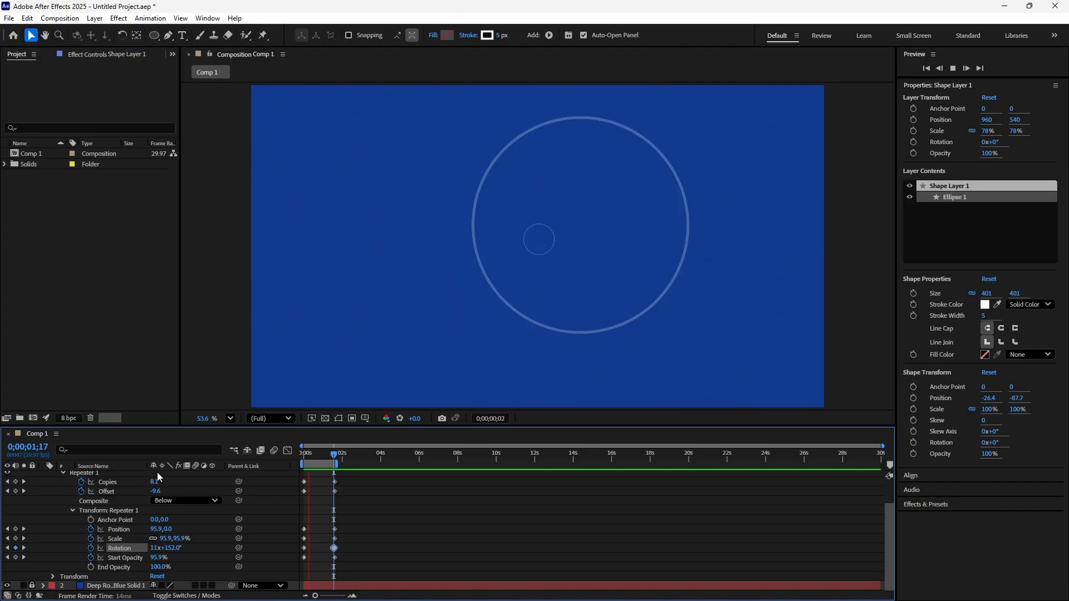
key(space)
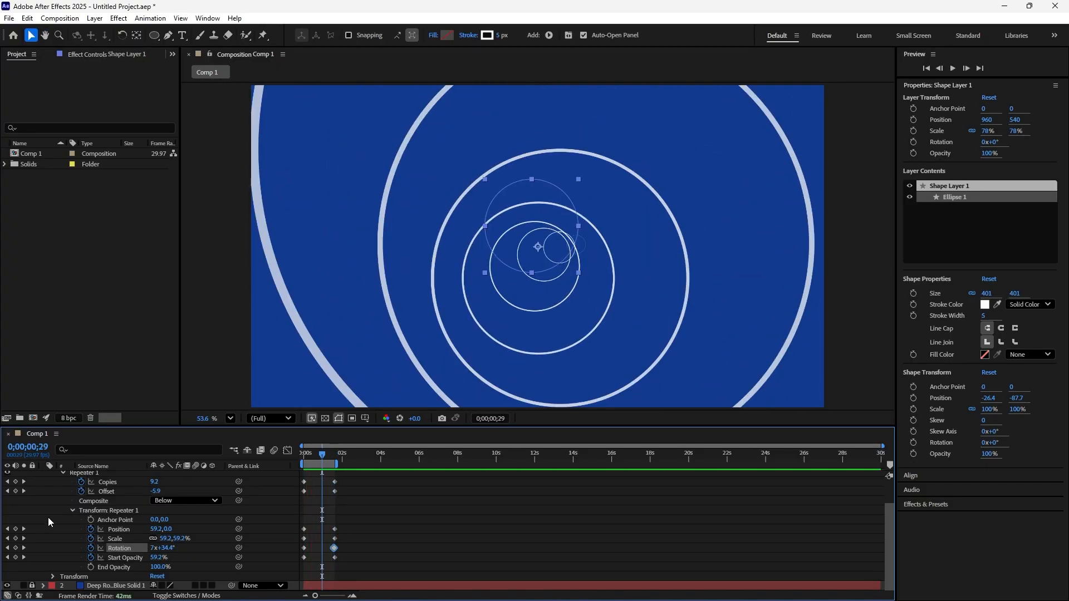
Set the Repeater keyframes at 0;00;01;19 to Rotation -11x-356°, Copies 12 and Offset -24.
click(24, 529)
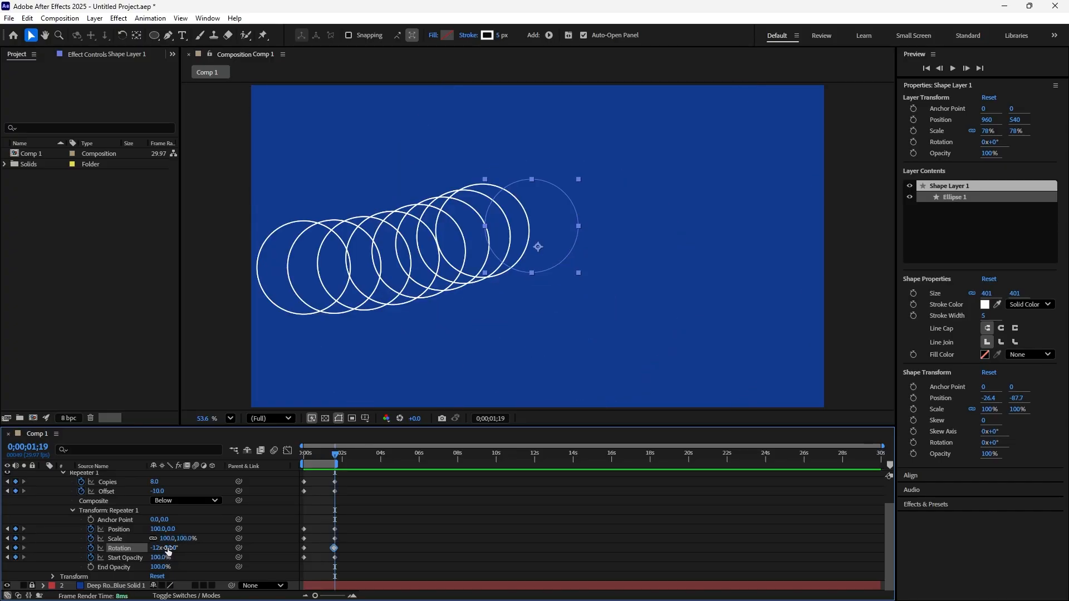
drag(167, 548, 185, 552)
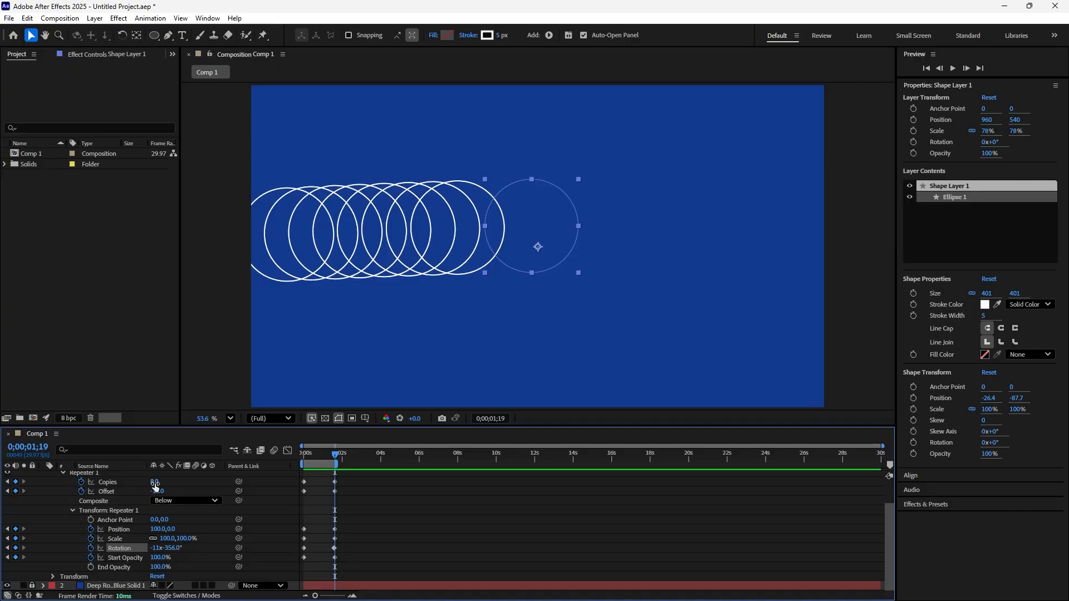
mouse_move(155, 481)
mouse_down()
mouse_move(167, 493)
mouse_move(149, 499)
mouse_up()
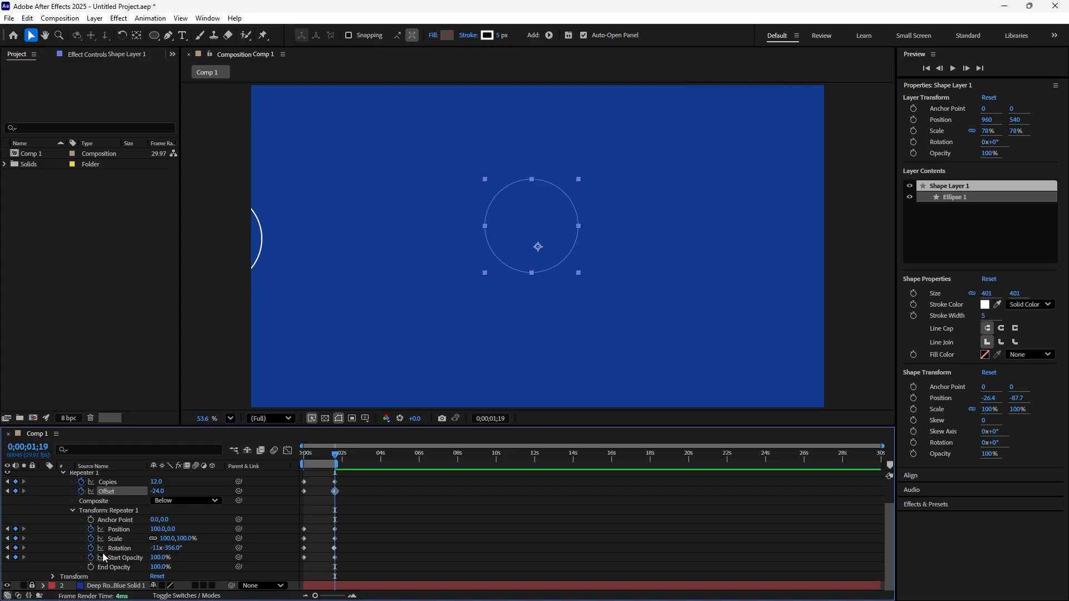
Readjust the Repeater's Rotation and Offset keyframes at 0;00;01;19 and preview the animation from the start.
mouse_move(156, 549)
mouse_down()
mouse_move(171, 548)
mouse_move(162, 548)
mouse_up()
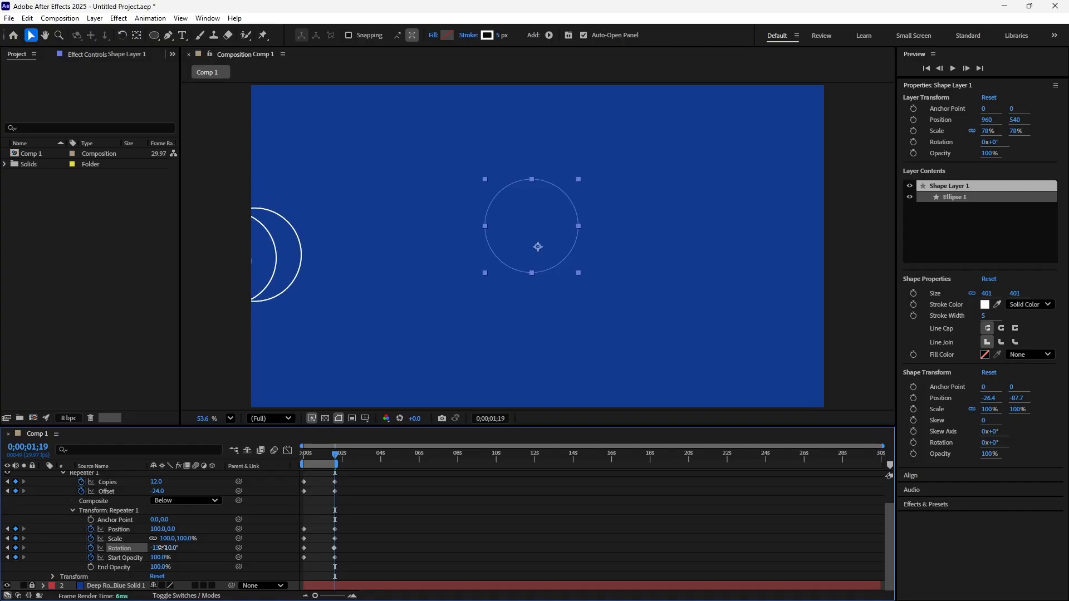
drag(156, 491, 168, 493)
key(space)
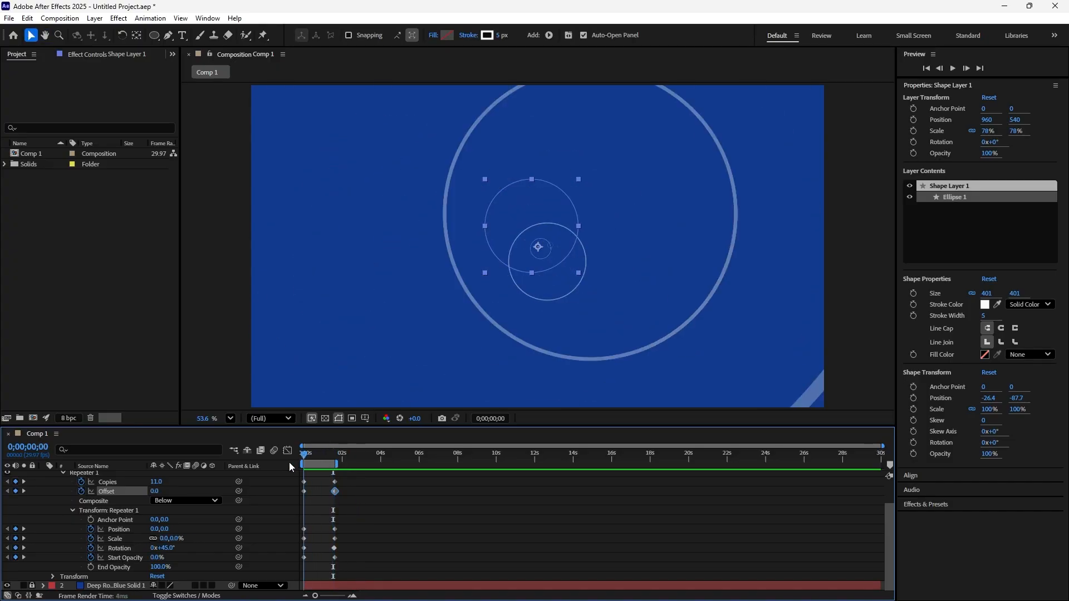
key(space)
key(space)
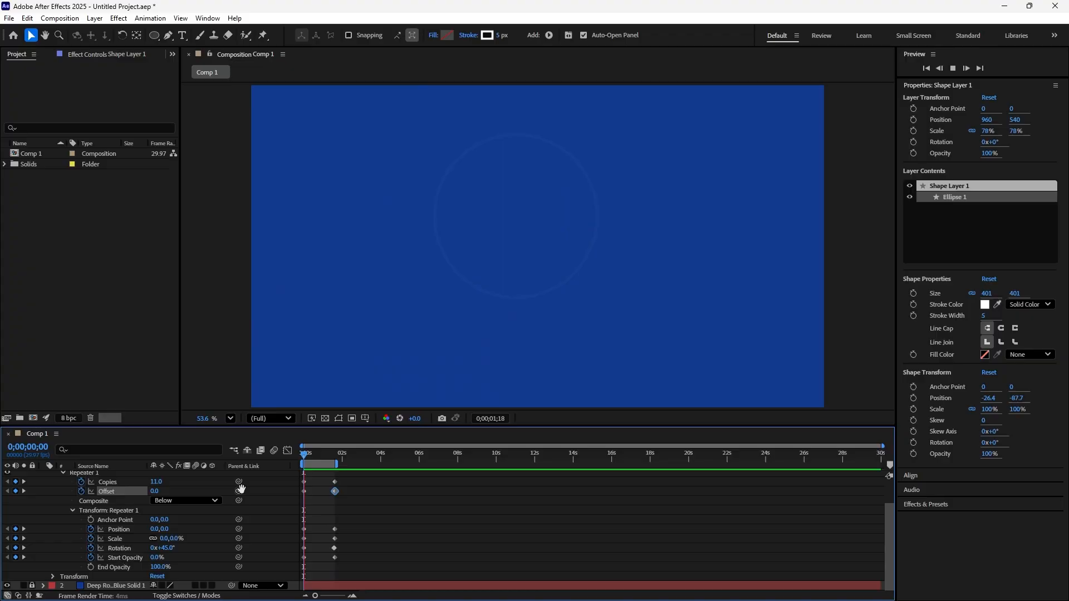
key(space)
Reveal the Stroke 1 properties of Ellipse 1 and set the stroke color to red, F30000.
click(73, 510)
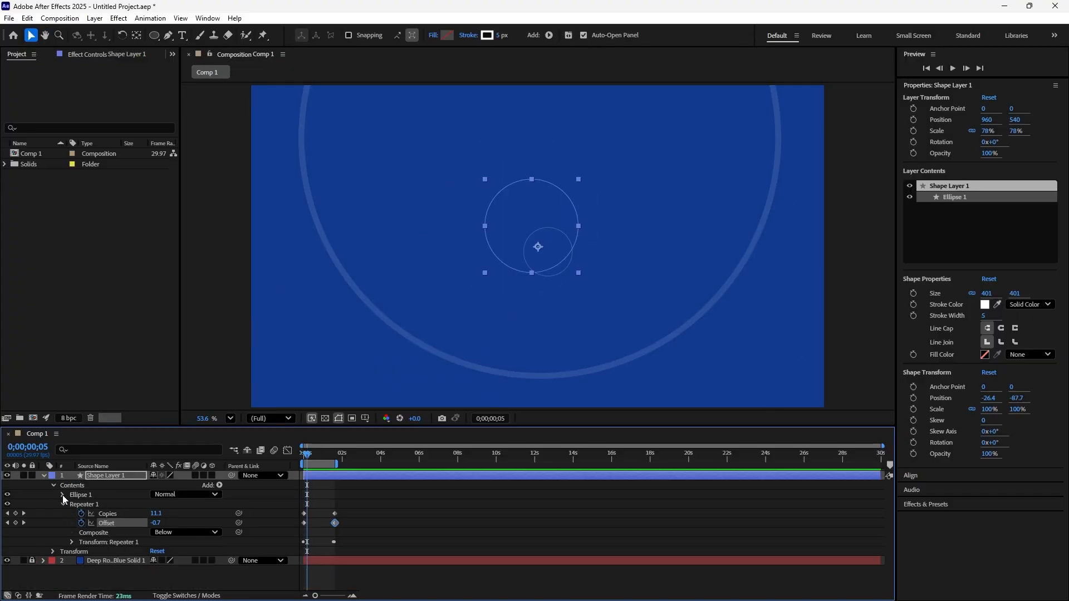
click(63, 495)
click(73, 514)
click(157, 533)
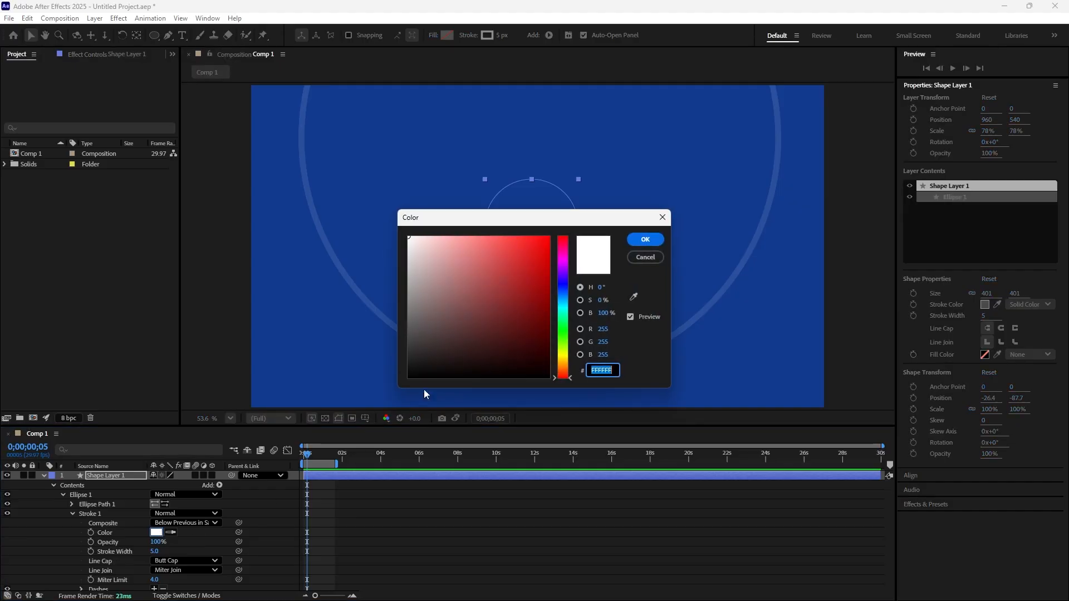
drag(538, 239, 553, 240)
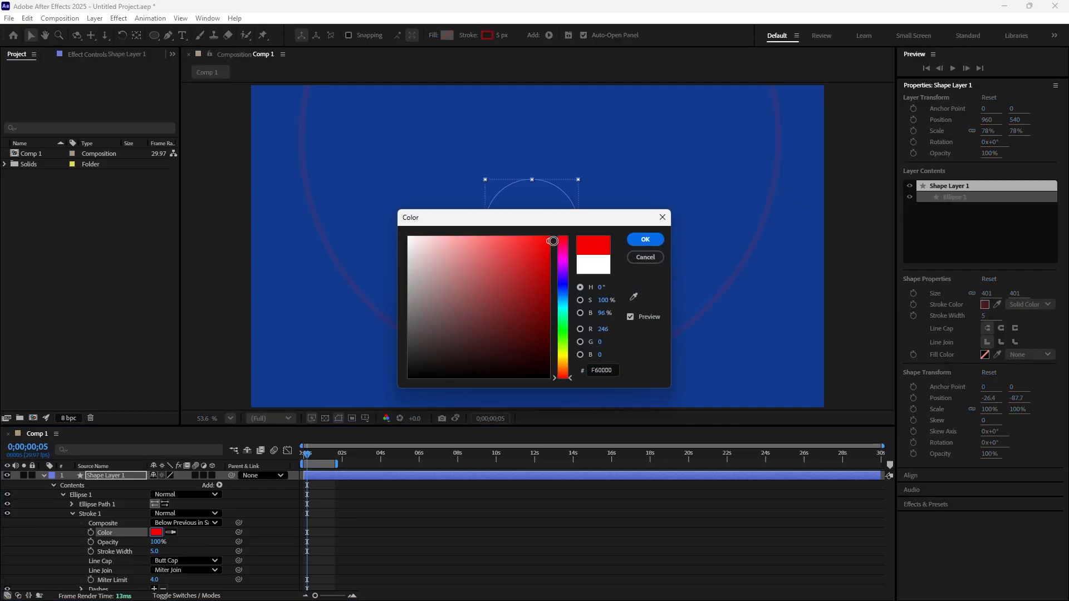
click(644, 240)
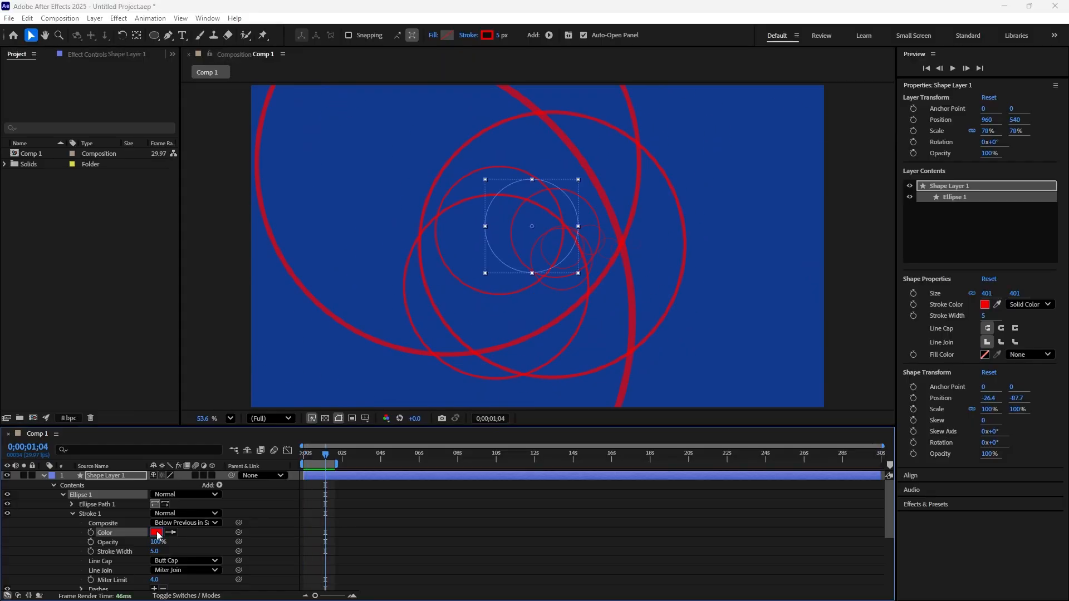
Change the Ellipse 1 stroke color to yellow and preview the repeater animation.
click(157, 535)
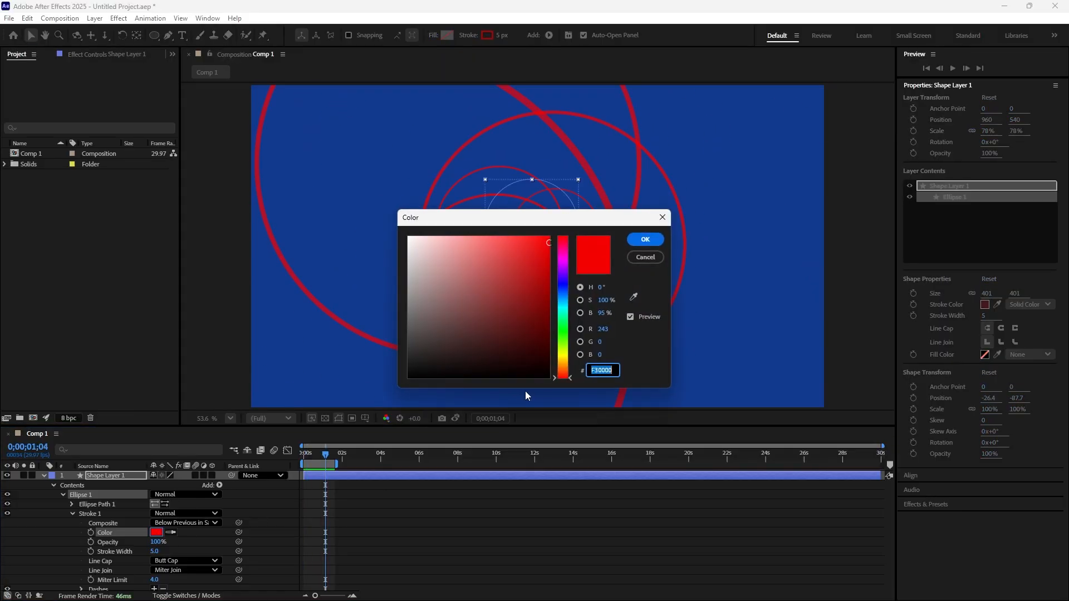
click(566, 357)
click(644, 239)
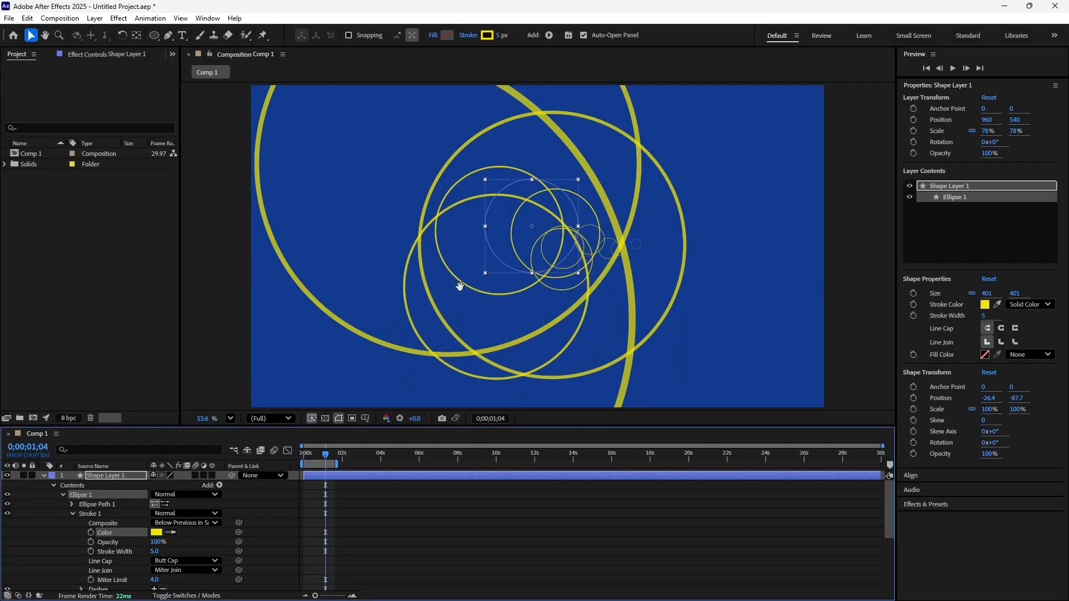
key(space)
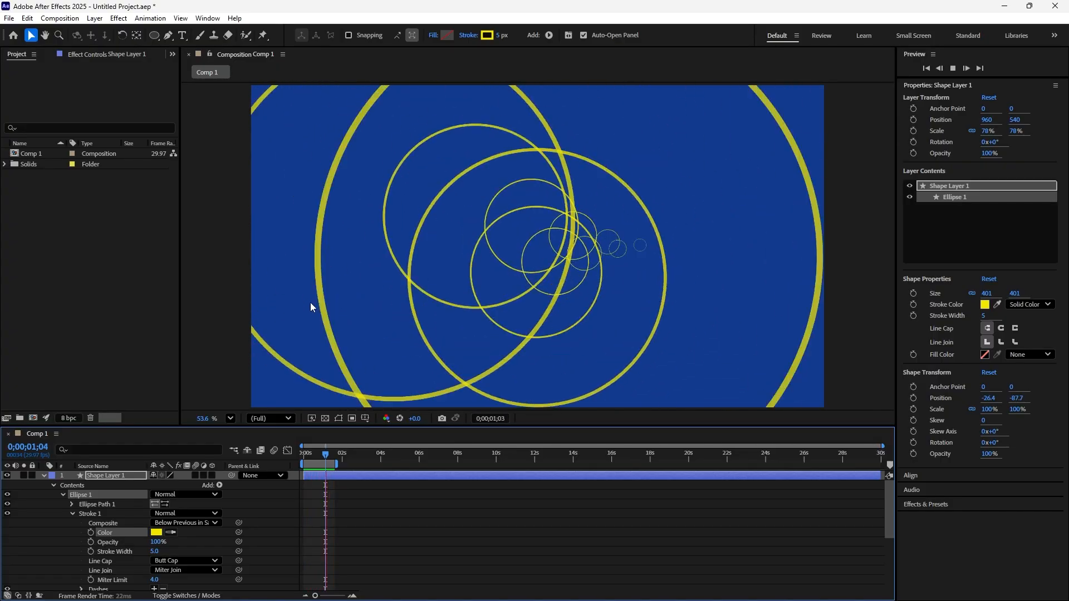
key(space)
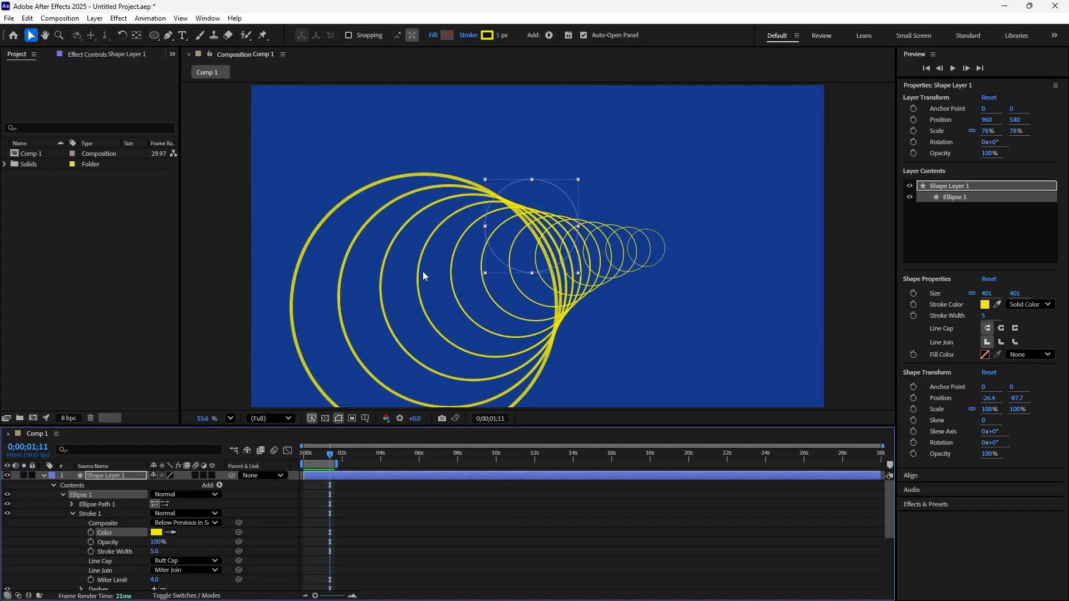
click(157, 41)
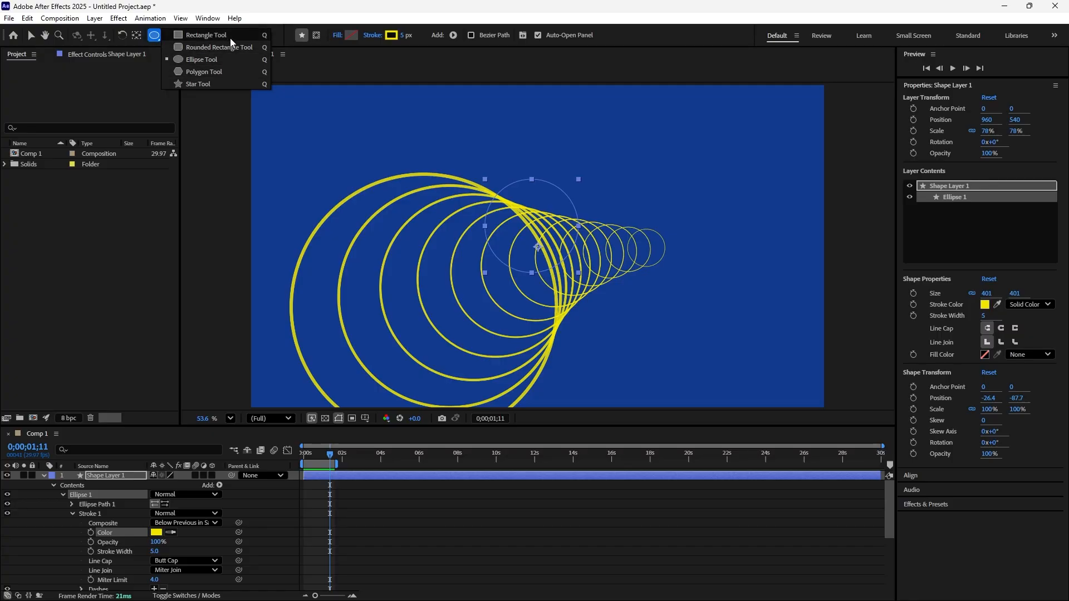
click(208, 85)
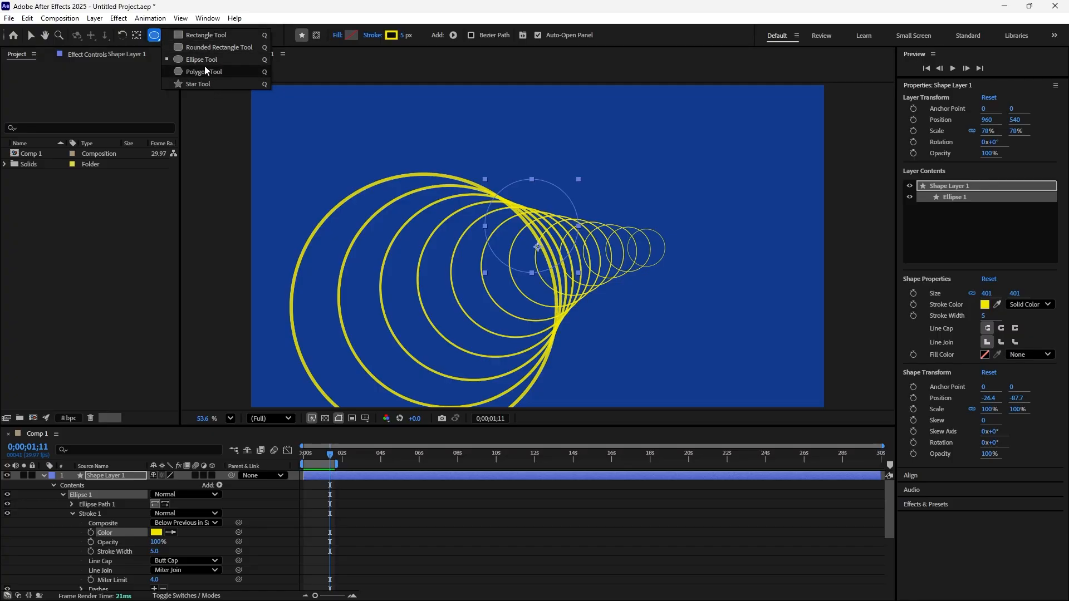